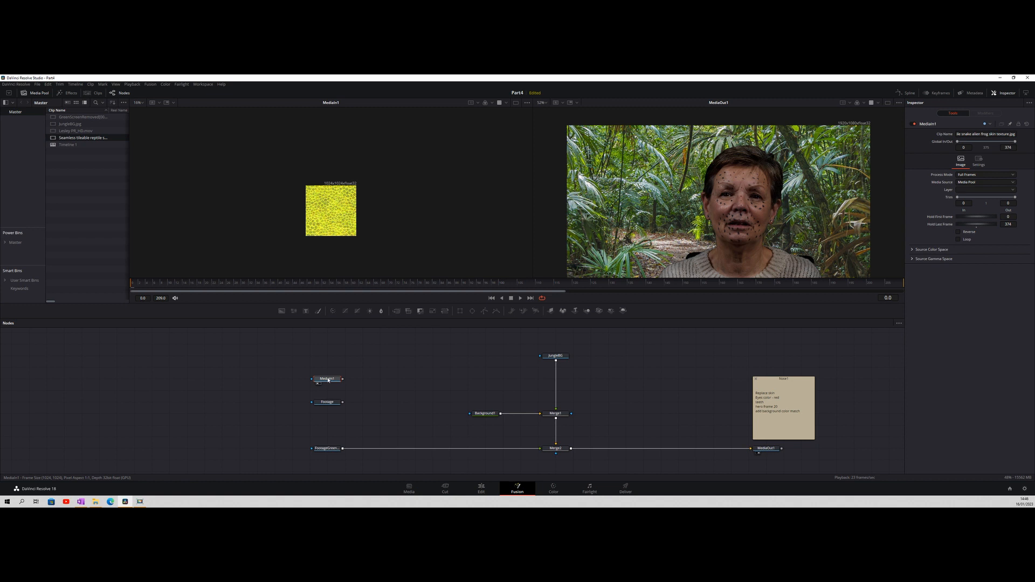
Rename the reptile texture node MediaIn1 as RepSkin
key(F2)
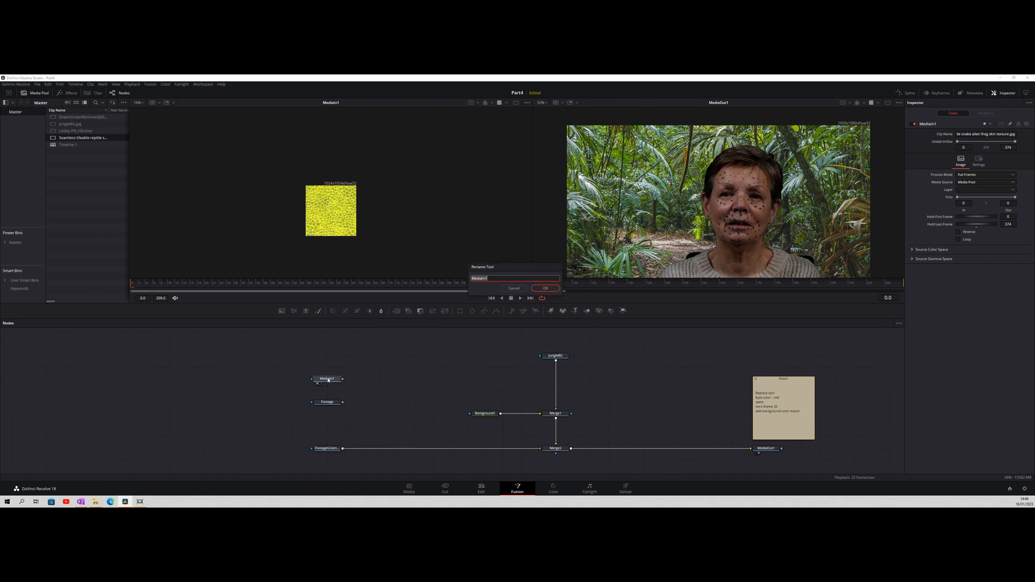
text(RepSkin)
click(545, 288)
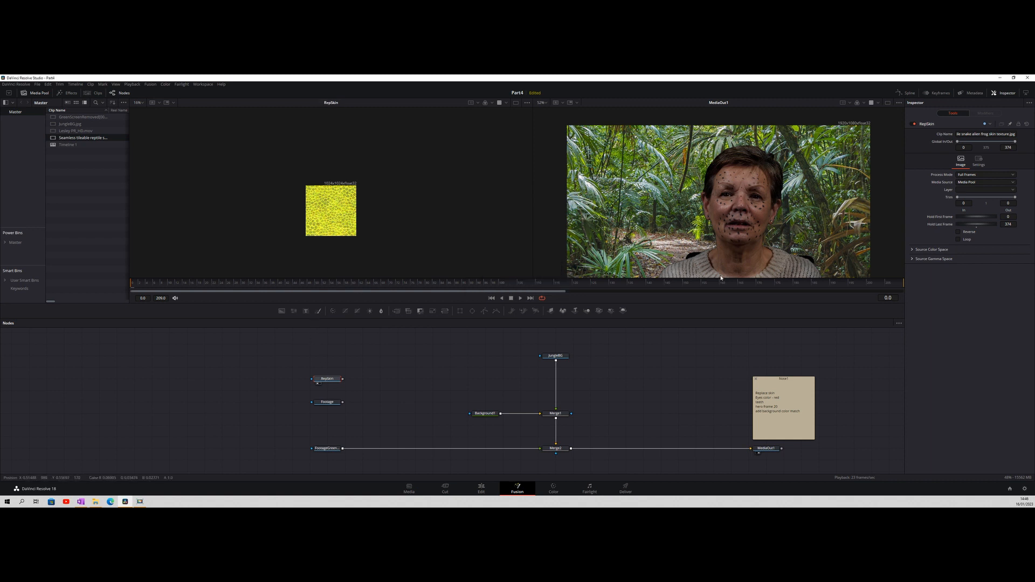
Insert a Transform node after the JungleBG image and reduce its size to 0.38
click(547, 362)
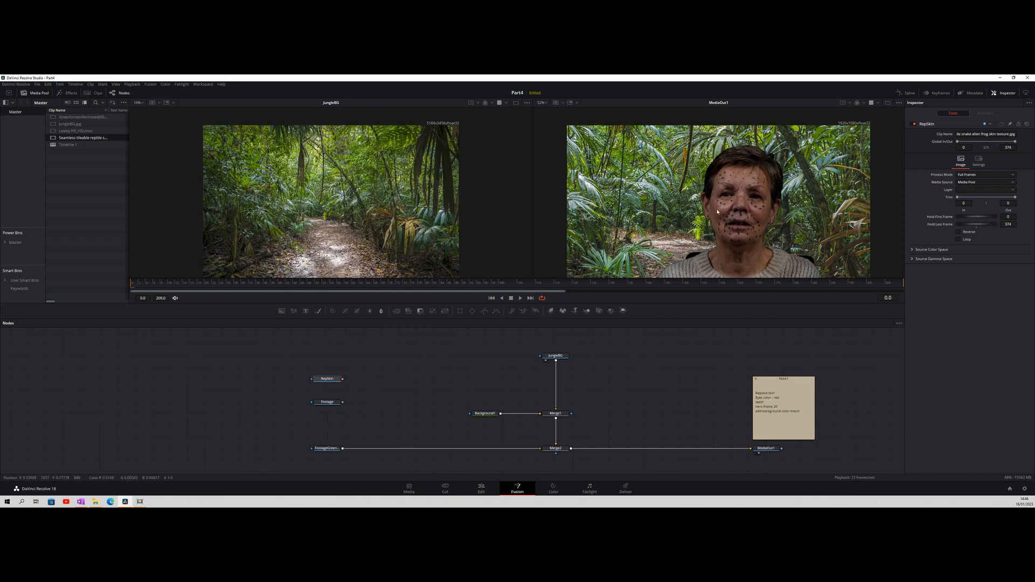
click(555, 356)
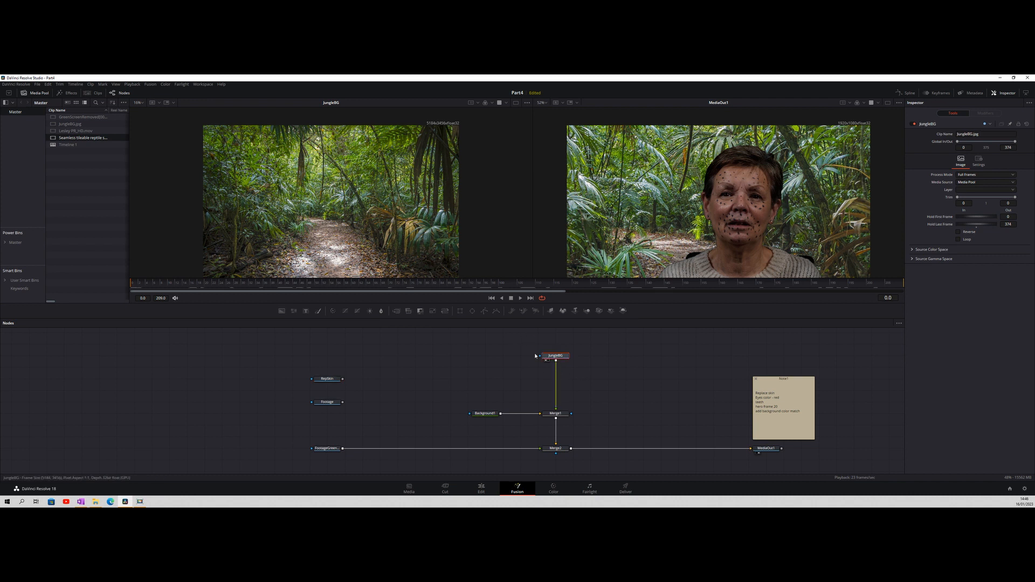
click(446, 311)
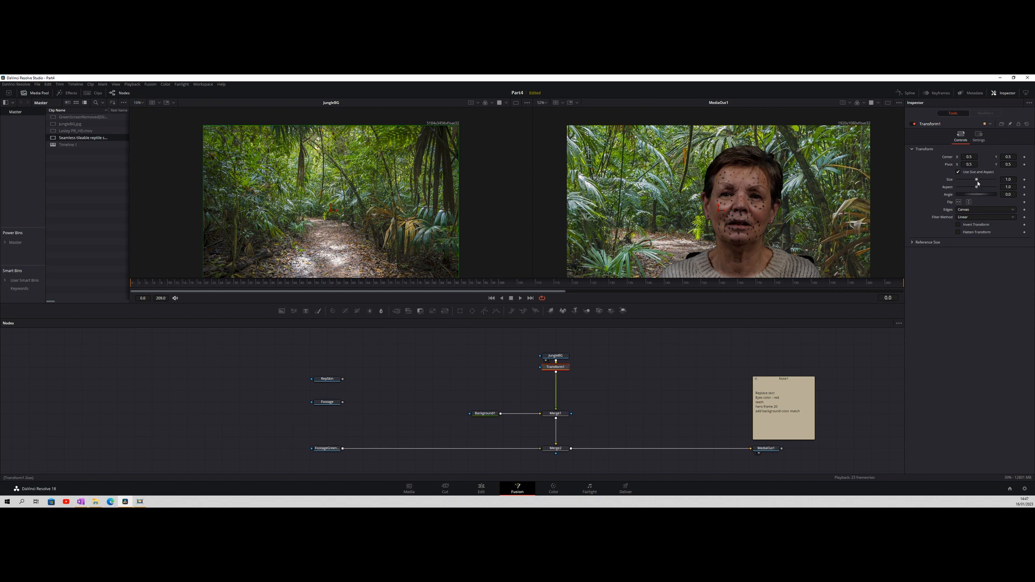
drag(977, 183, 966, 180)
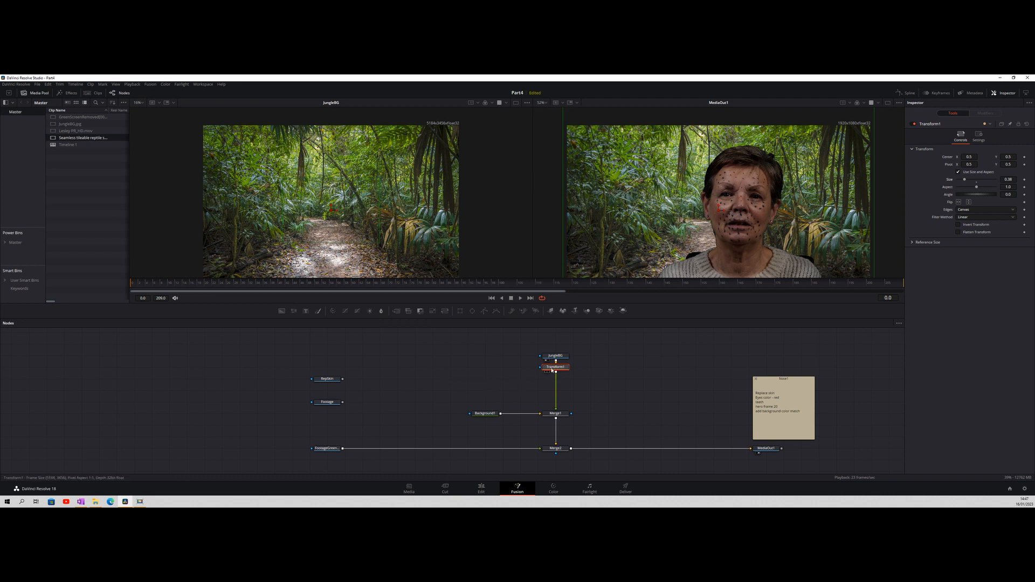
Add a Blur node after the jungle background's Transform with a blur size of 0.5
click(381, 311)
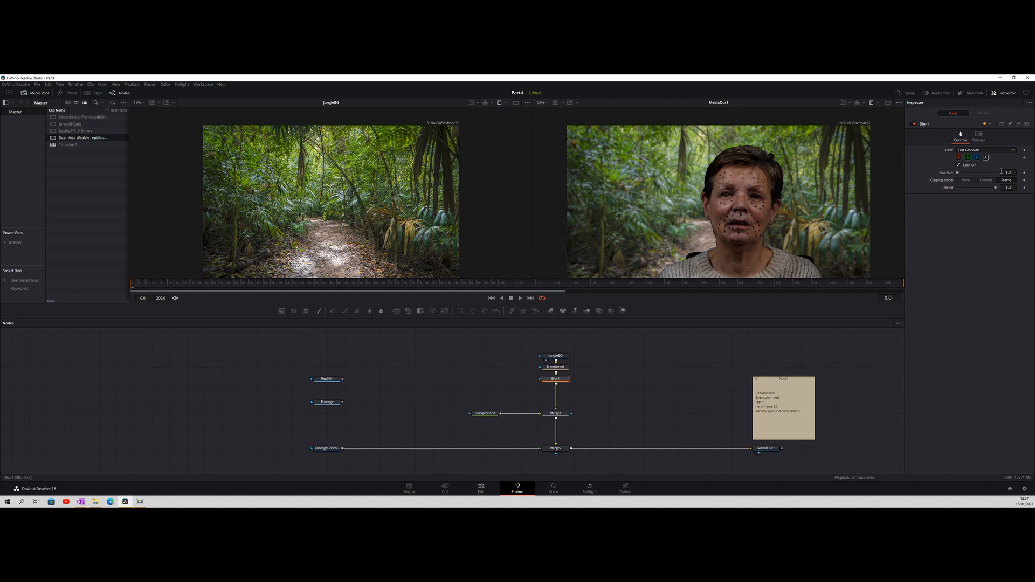
drag(958, 173, 957, 173)
Tidy the node tree by moving the JungleBG, Transform, Blur and Background nodes closer to Merge1
drag(585, 385, 565, 367)
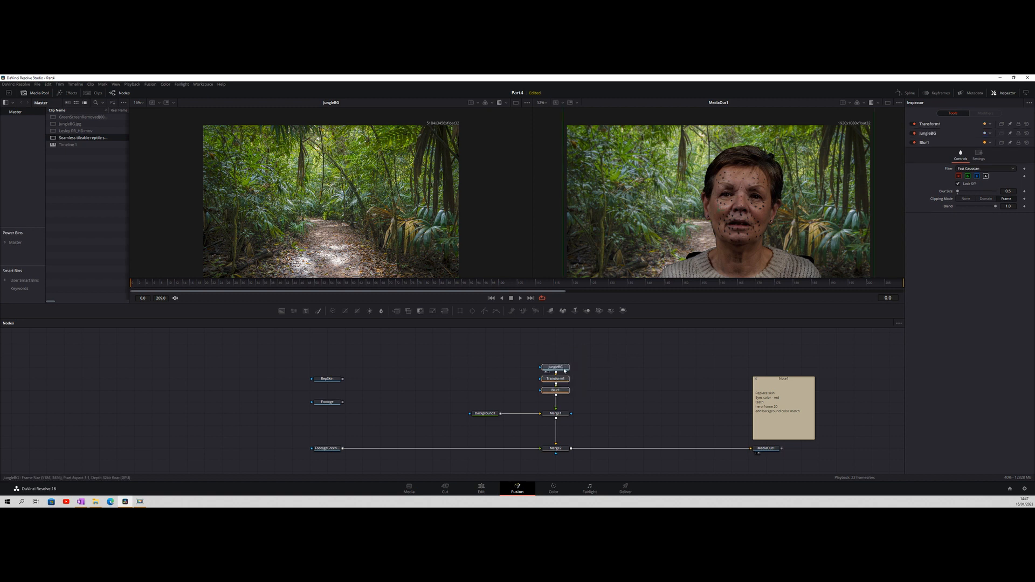
drag(586, 424, 545, 358)
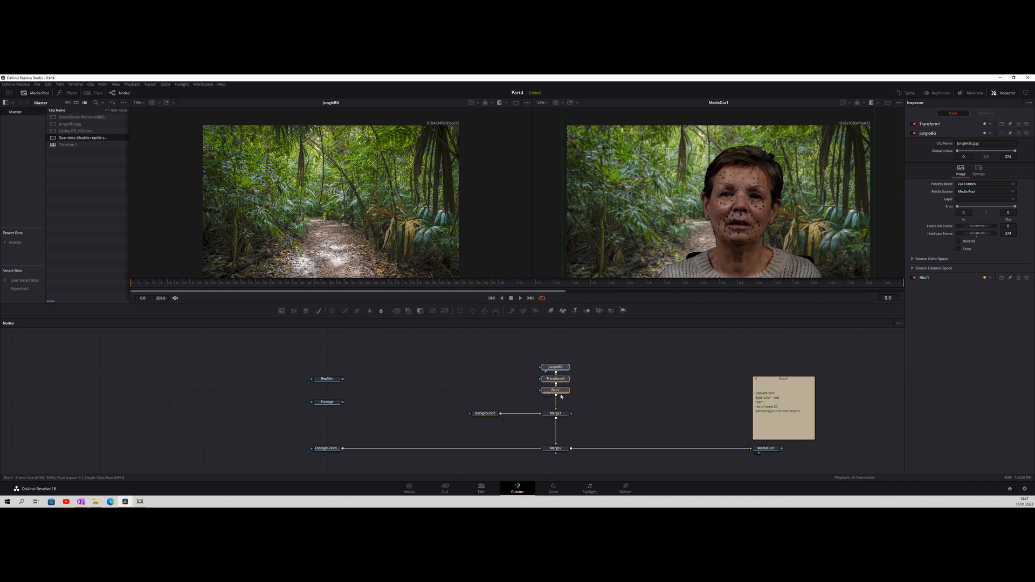
drag(559, 398, 539, 366)
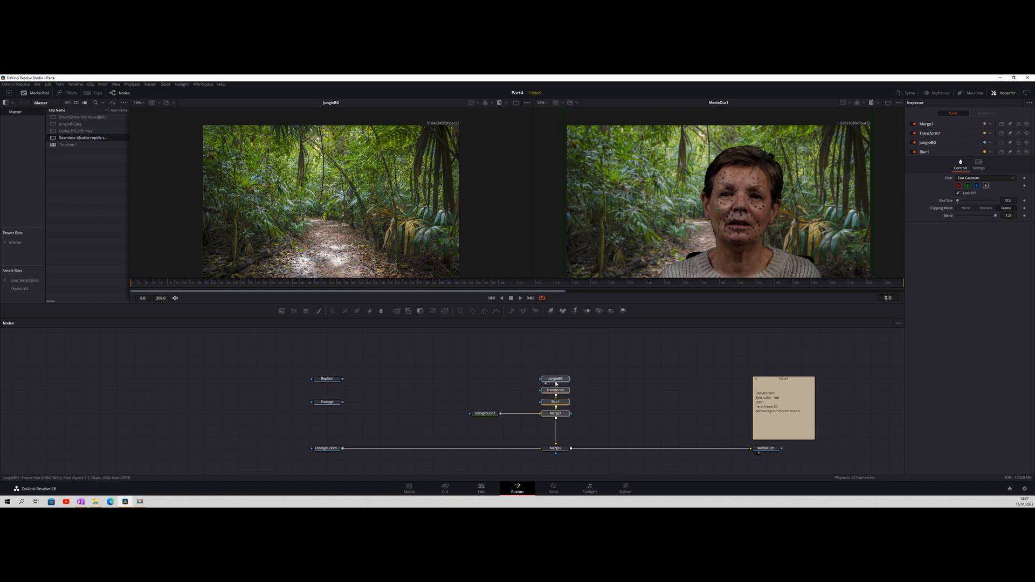
drag(489, 414, 507, 417)
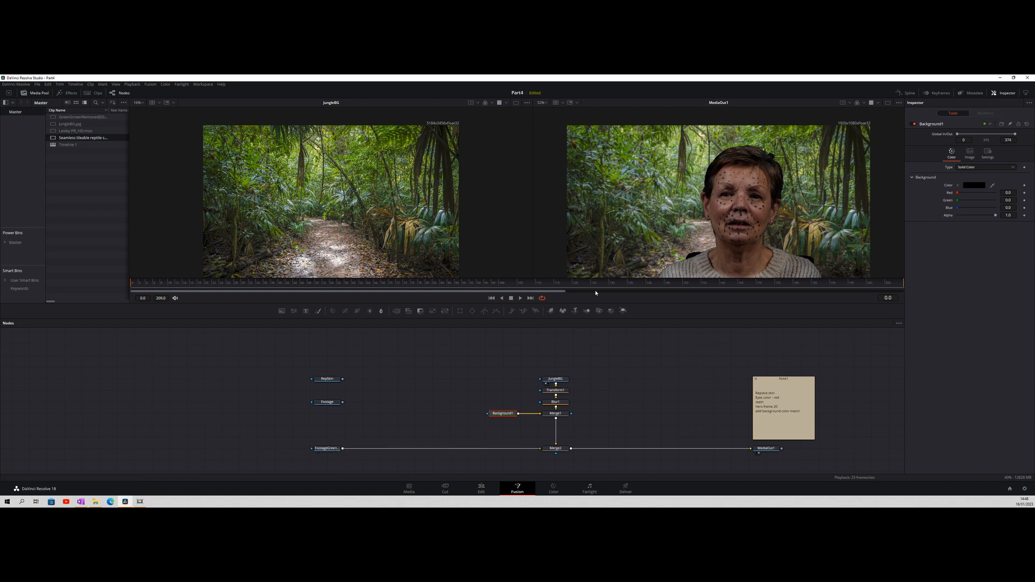
Show FootageGreenGone and Footage side by side, fit both to their viewers, and play the clip to compare them
click(317, 454)
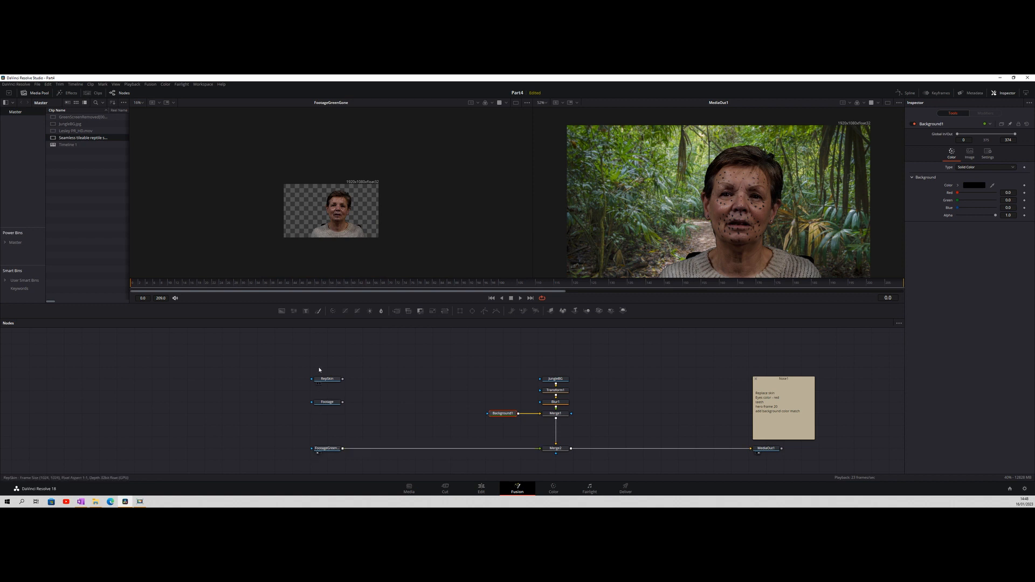
click(141, 104)
click(141, 112)
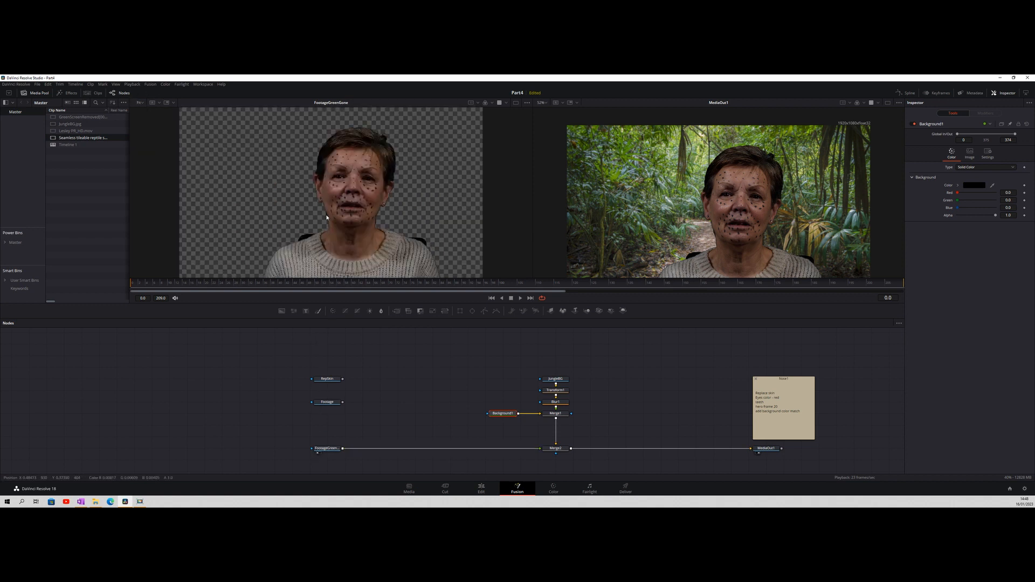
click(320, 408)
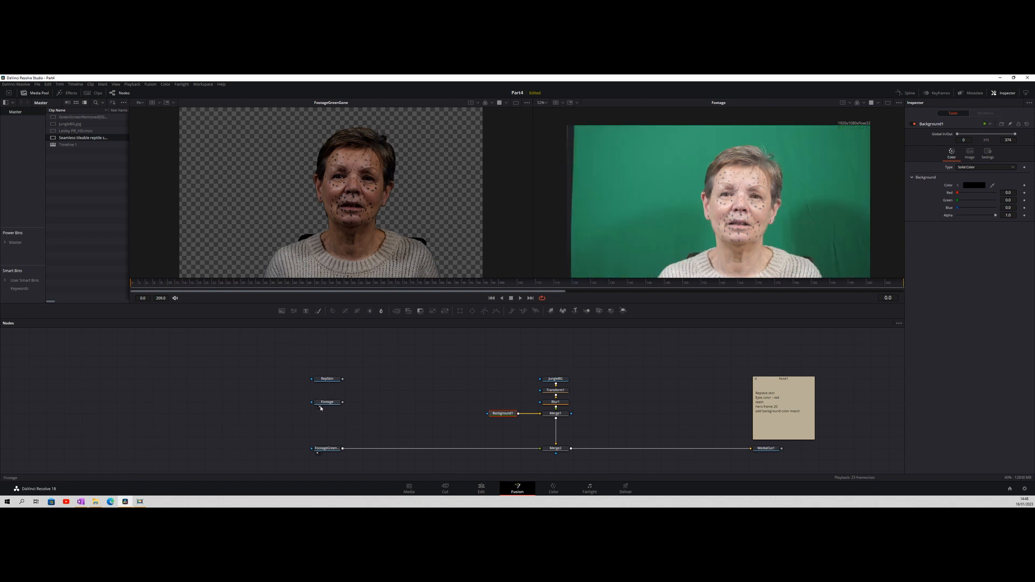
click(521, 298)
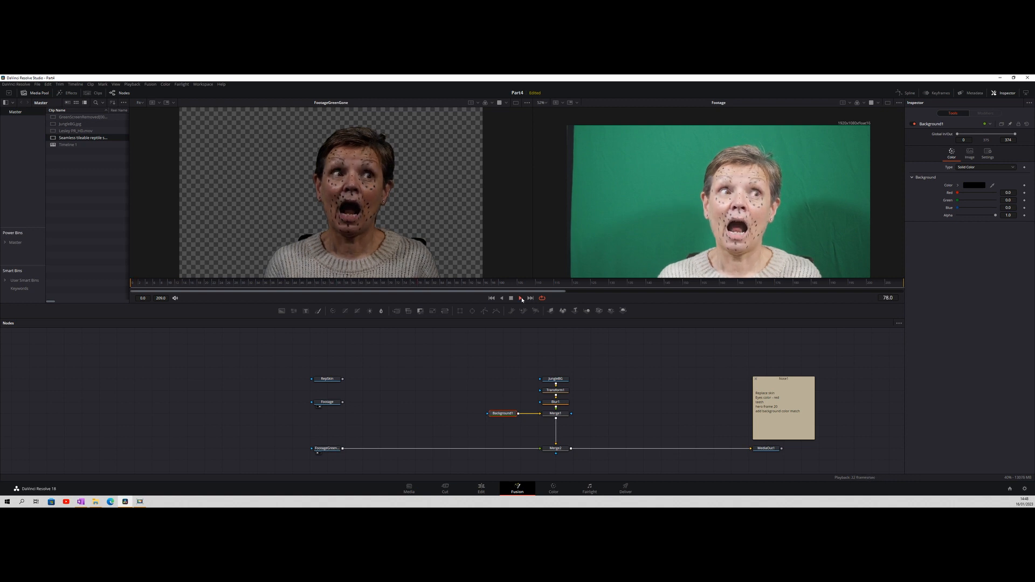
click(545, 103)
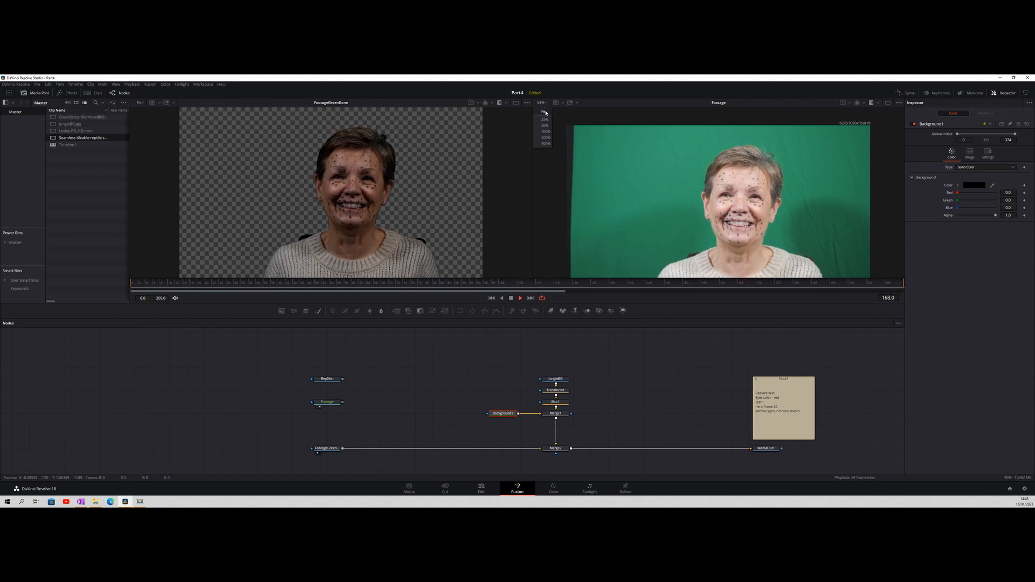
click(543, 111)
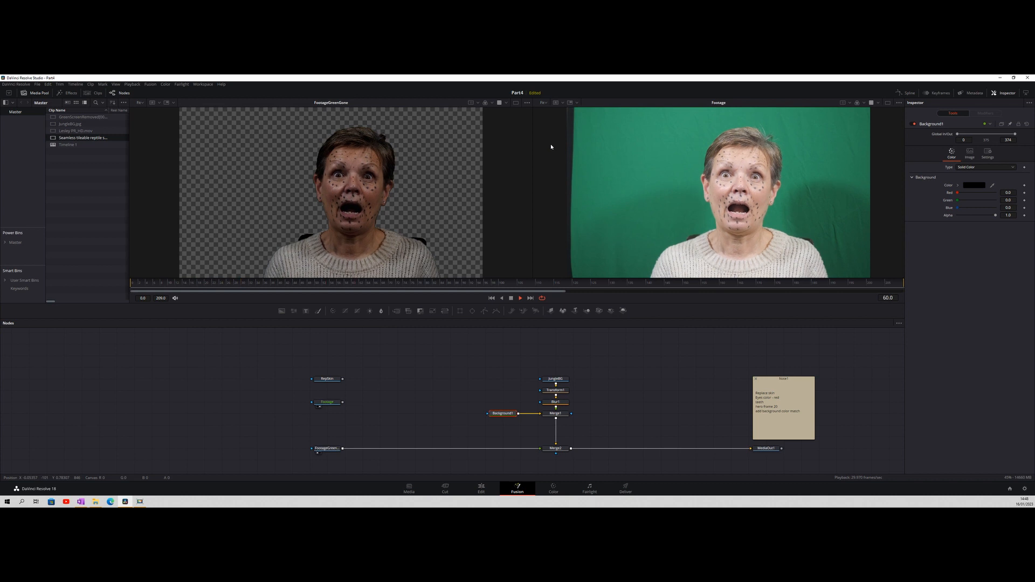
key(space)
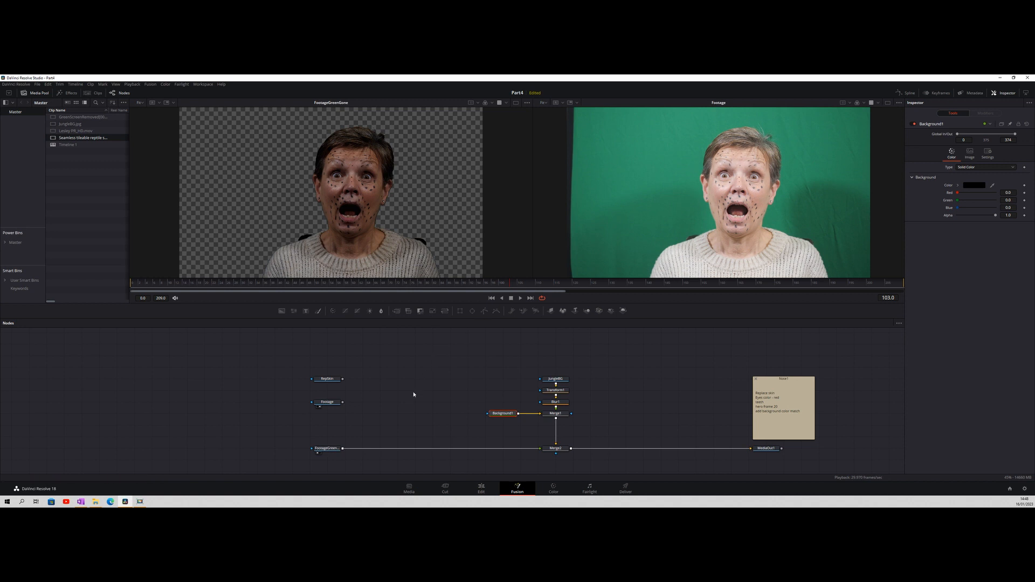
Add a Surface Tracker node and place it in line with the Footage node
right_click(450, 357)
click(434, 355)
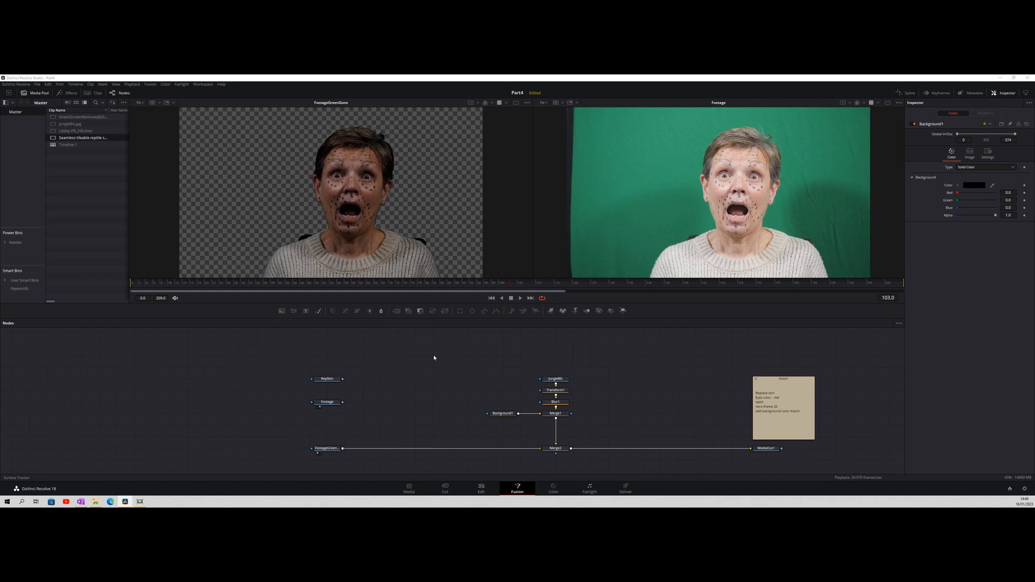
key(Return)
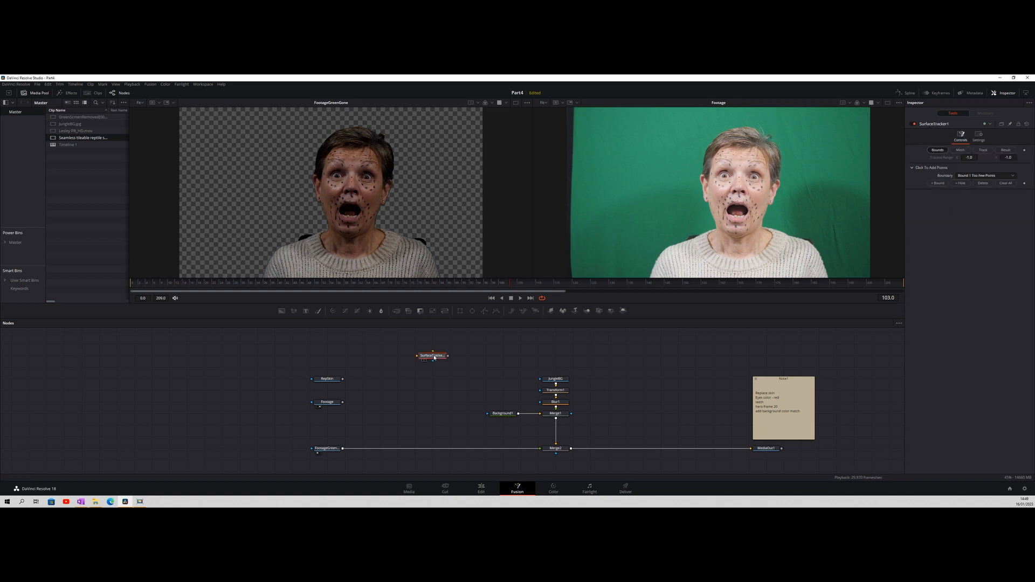
drag(433, 357, 425, 408)
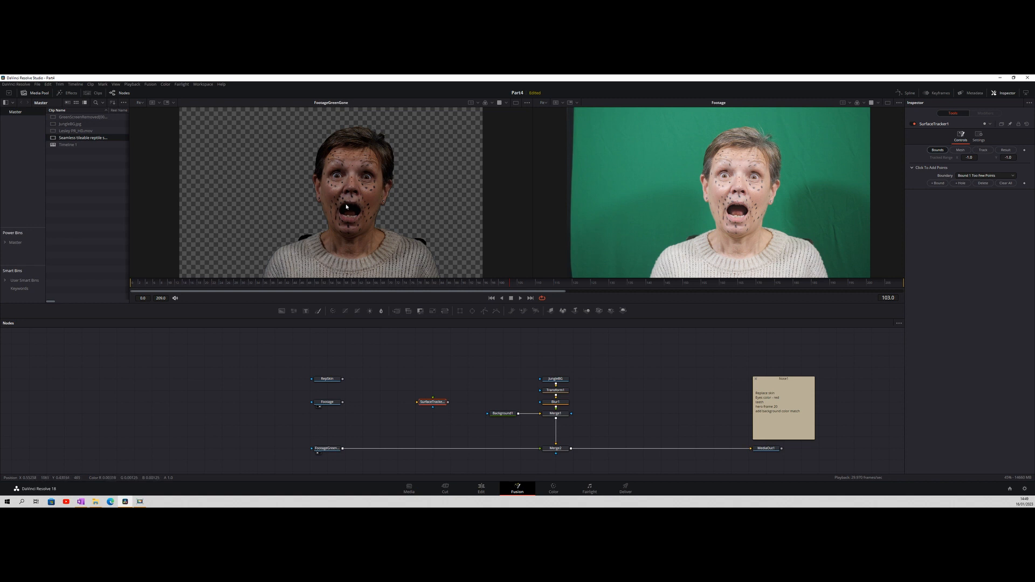
Insert a Color Corrector after the green-screen-removed footage, space it from the clip node, and preview its output
click(327, 448)
click(334, 312)
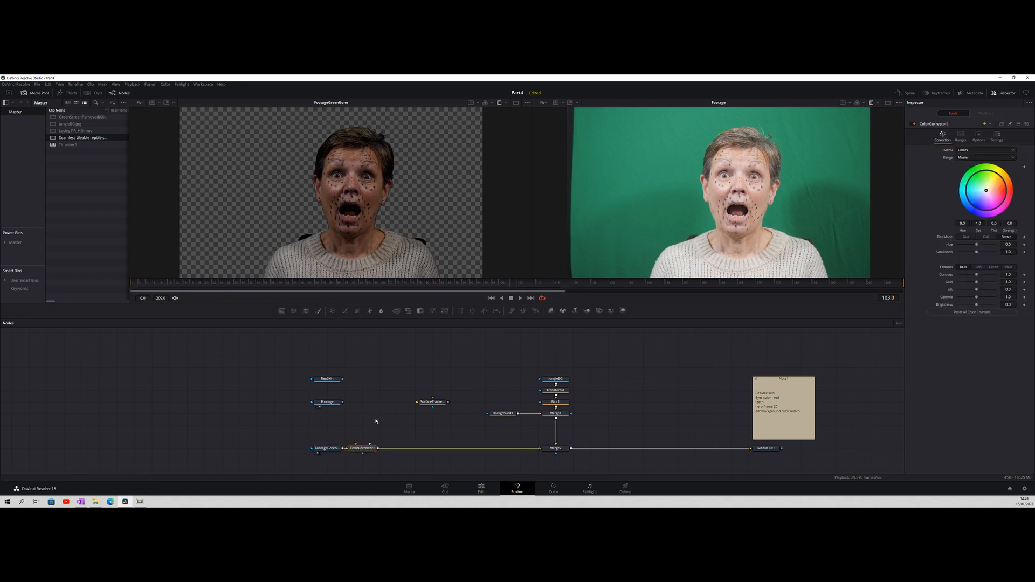
drag(377, 448, 395, 449)
click(371, 455)
Emphasise the face markers with saturation 1.144, contrast 1.009 and brightness -0.02 on the Color Corrector
drag(977, 253, 984, 251)
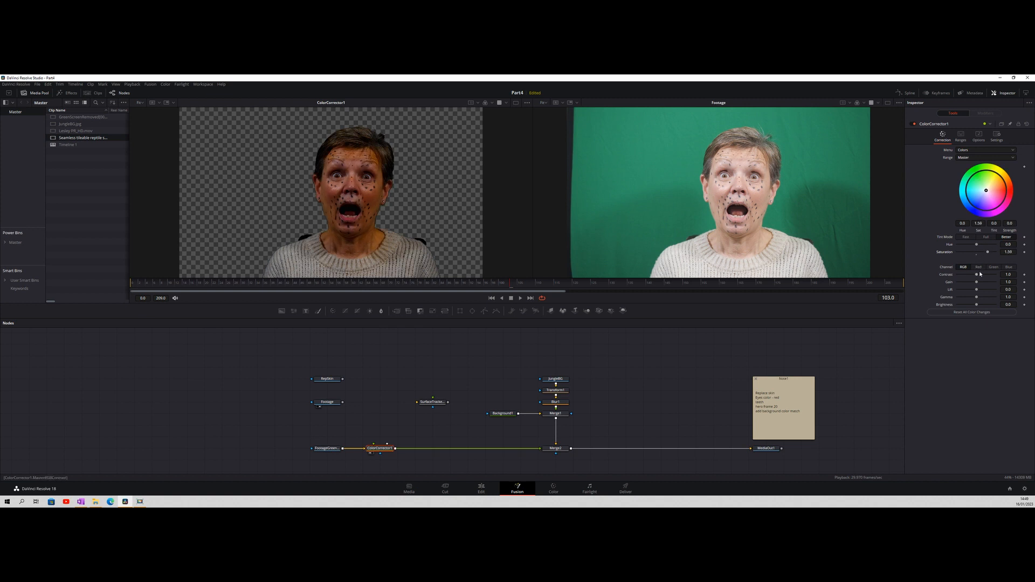
drag(978, 276, 978, 275)
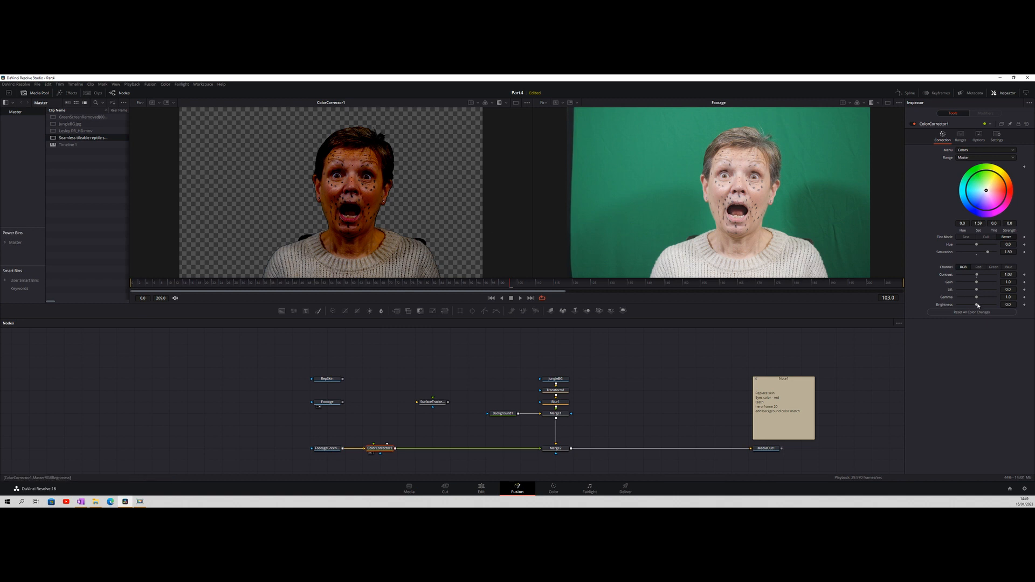
drag(978, 306, 977, 304)
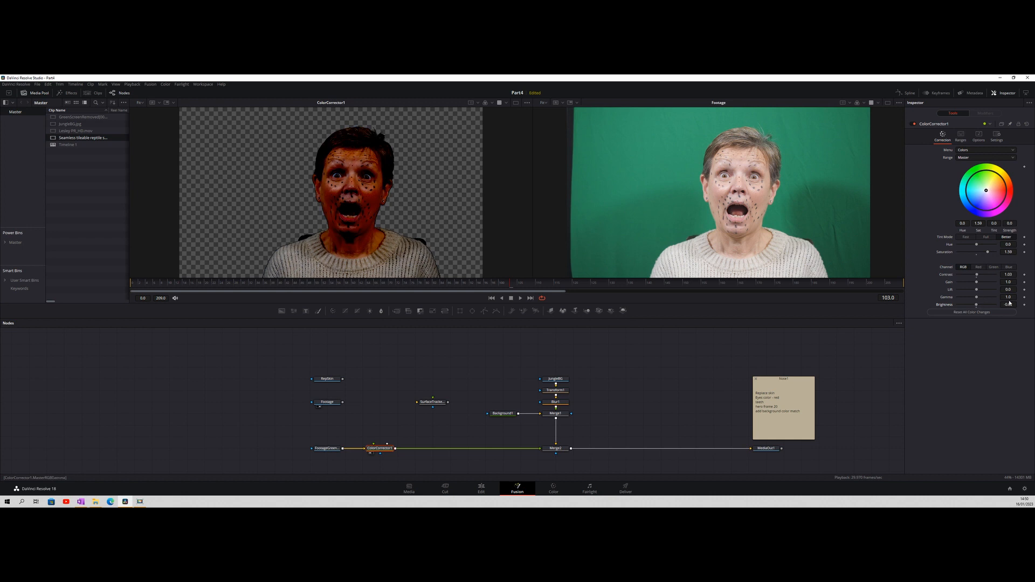
click(1006, 251)
drag(984, 251, 979, 252)
drag(1013, 274, 1006, 274)
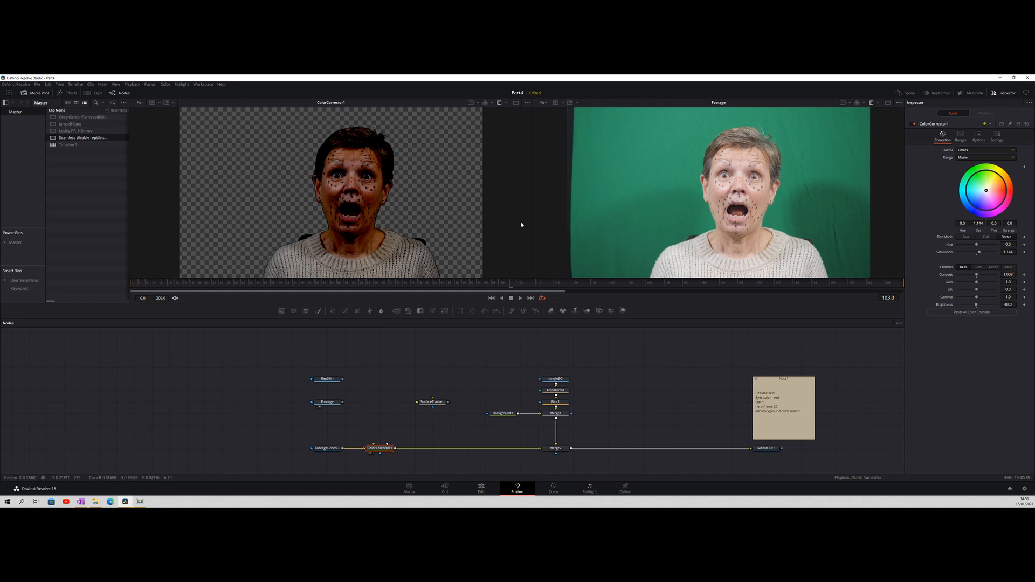
Go to frame 20 and try out the Color Corrector's Lift on a close view of the face
scroll(361, 219, up, 3)
click(288, 283)
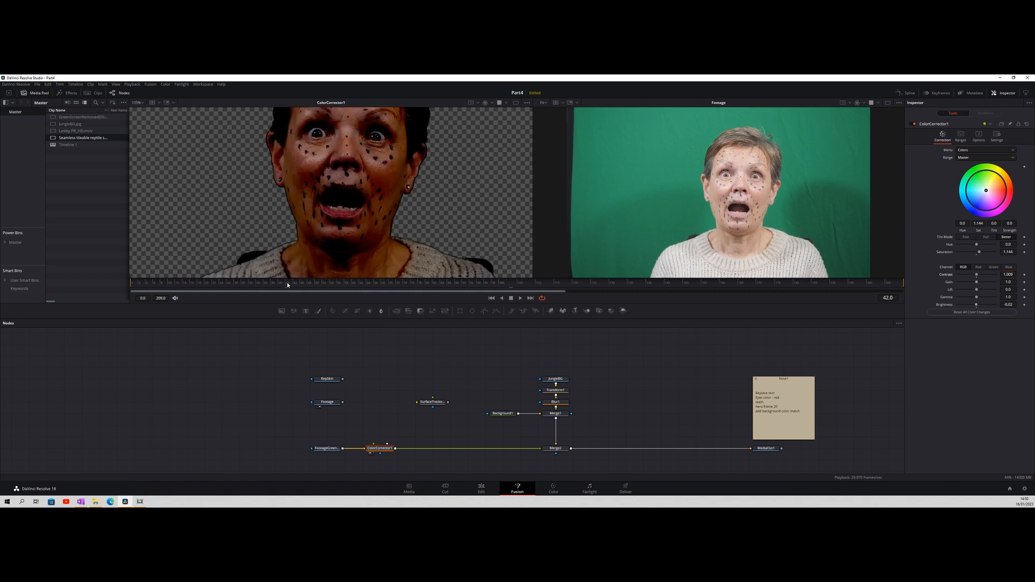
drag(232, 283, 207, 285)
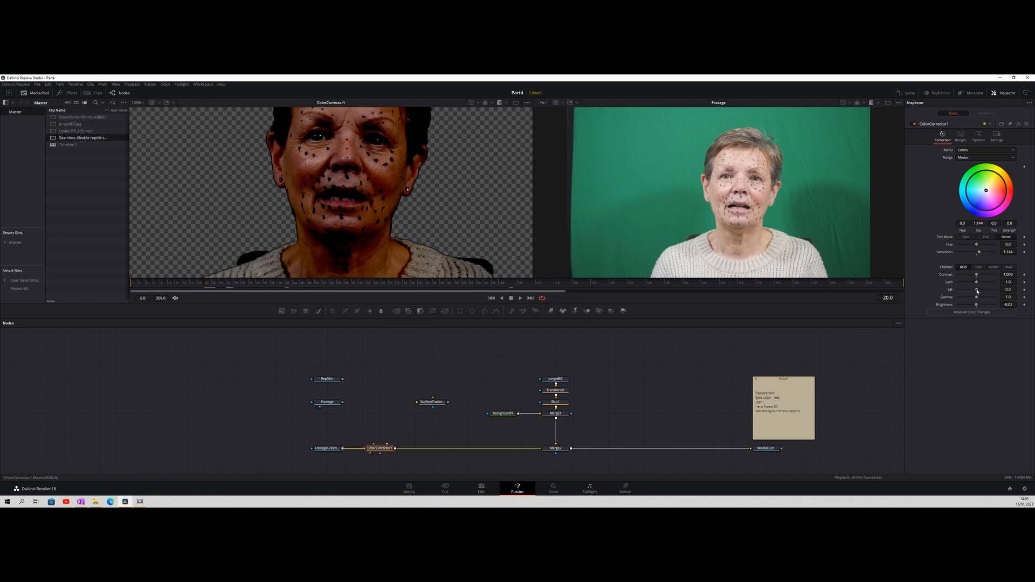
drag(977, 291, 977, 292)
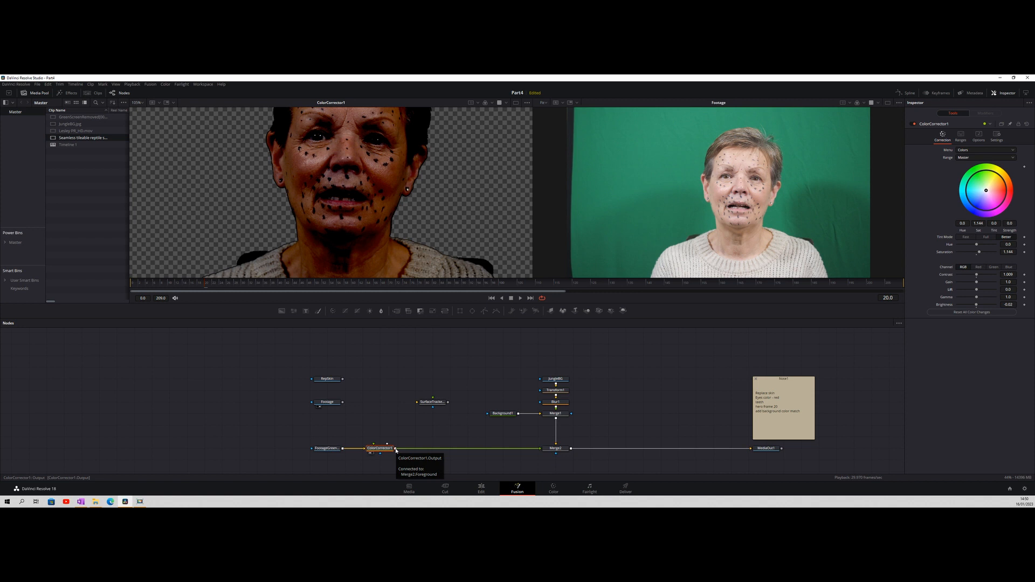
Feed the Color Corrector's output into the Surface Tracker and show the tracker in a single enlarged viewer
drag(396, 449, 418, 403)
click(431, 403)
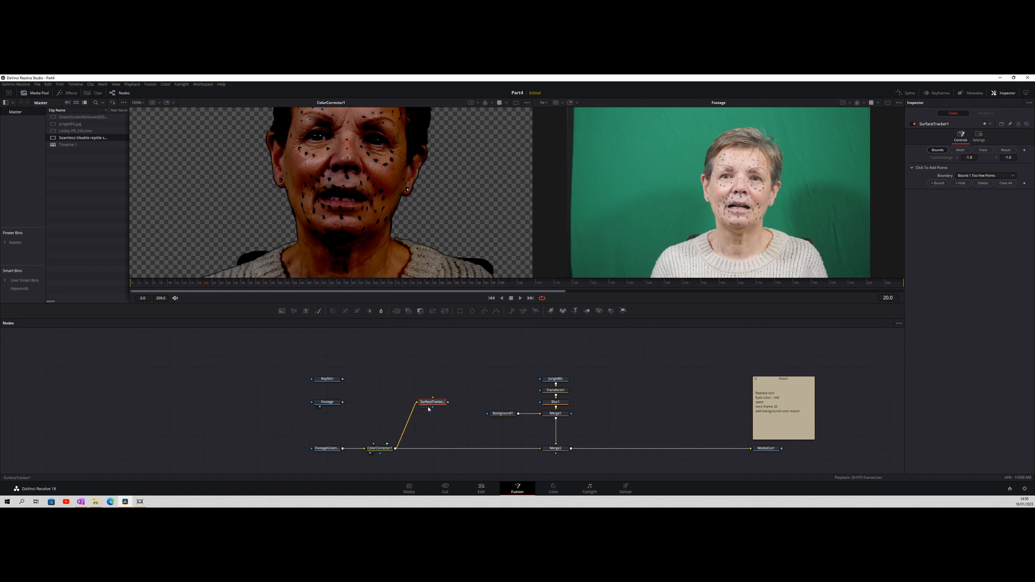
click(426, 408)
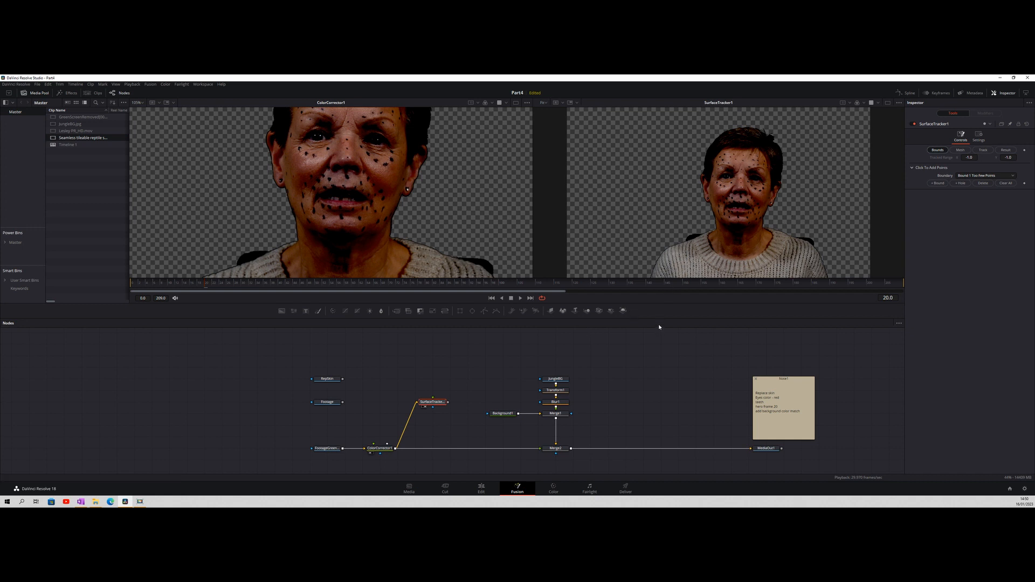
drag(658, 319, 656, 450)
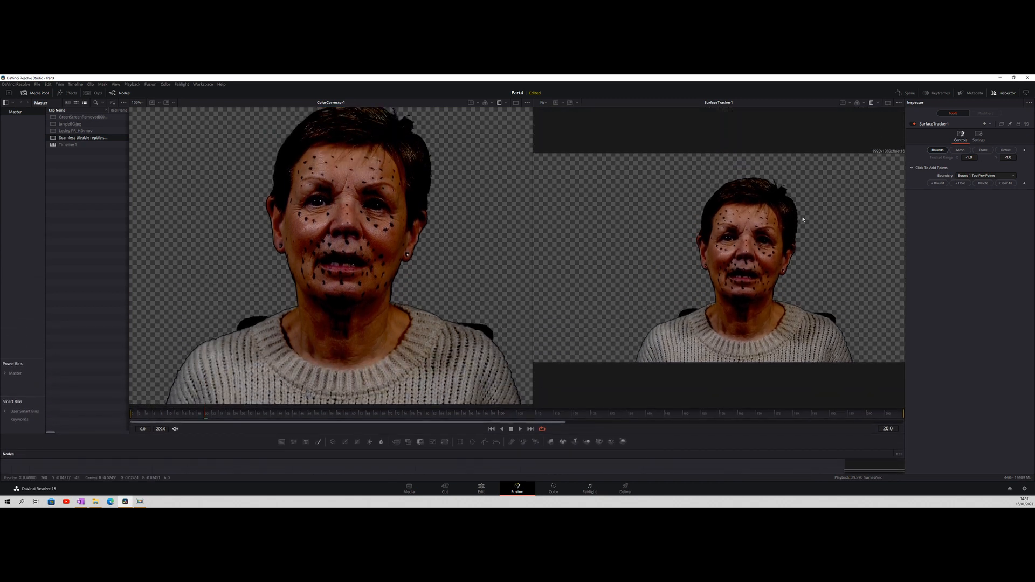
click(887, 103)
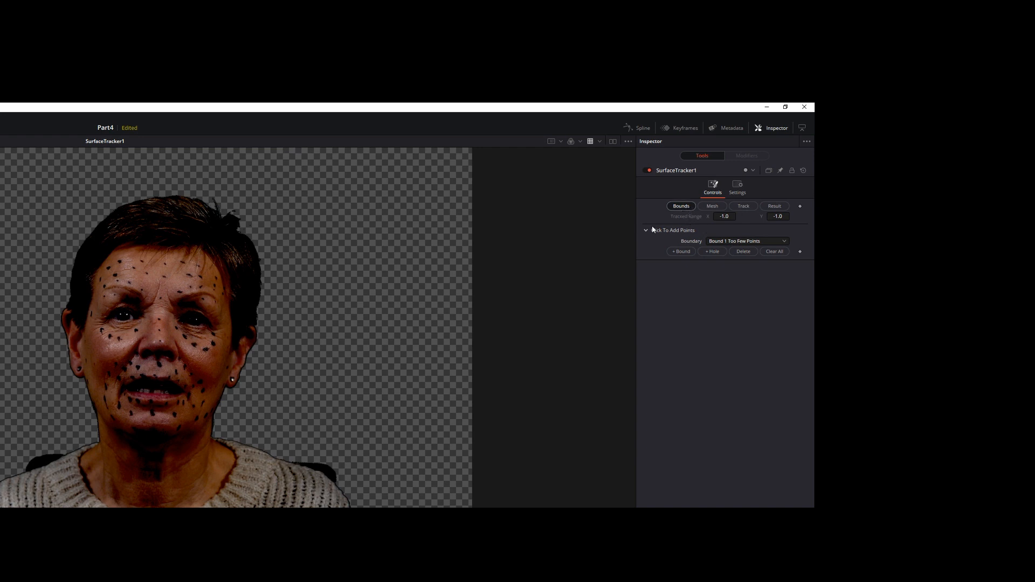
Begin a new Surface Tracker boundary at the sweater collar, tracing up the neck on the picture's right side to the jaw
click(680, 251)
click(744, 251)
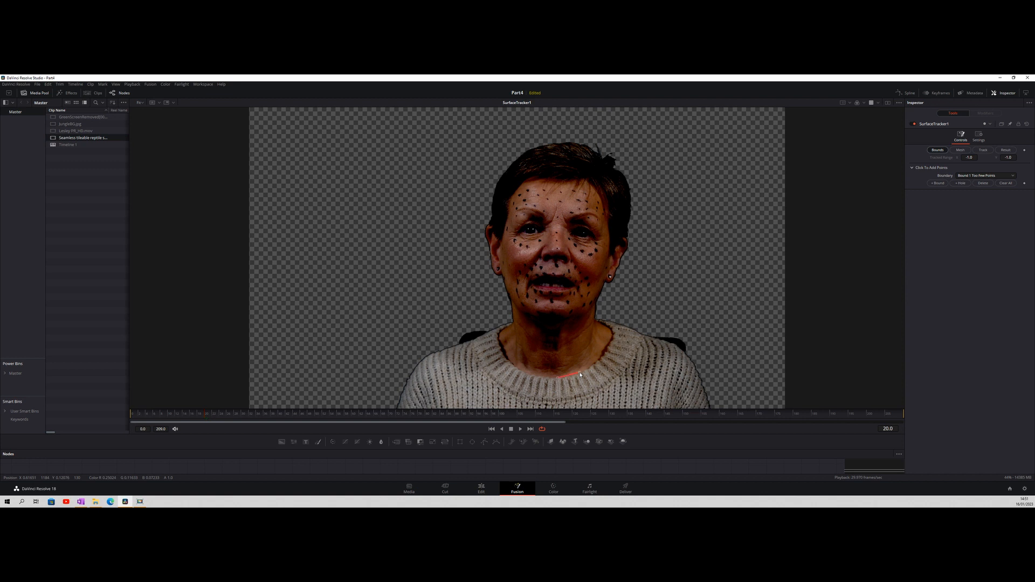
click(595, 367)
click(603, 357)
click(611, 341)
click(613, 331)
click(609, 328)
click(598, 323)
click(597, 318)
click(596, 311)
click(598, 304)
Continue the boundary around the ear on the picture's right side and back in to the edge of the face
click(608, 282)
click(615, 282)
click(617, 273)
click(620, 265)
click(623, 256)
click(628, 249)
click(627, 241)
click(616, 251)
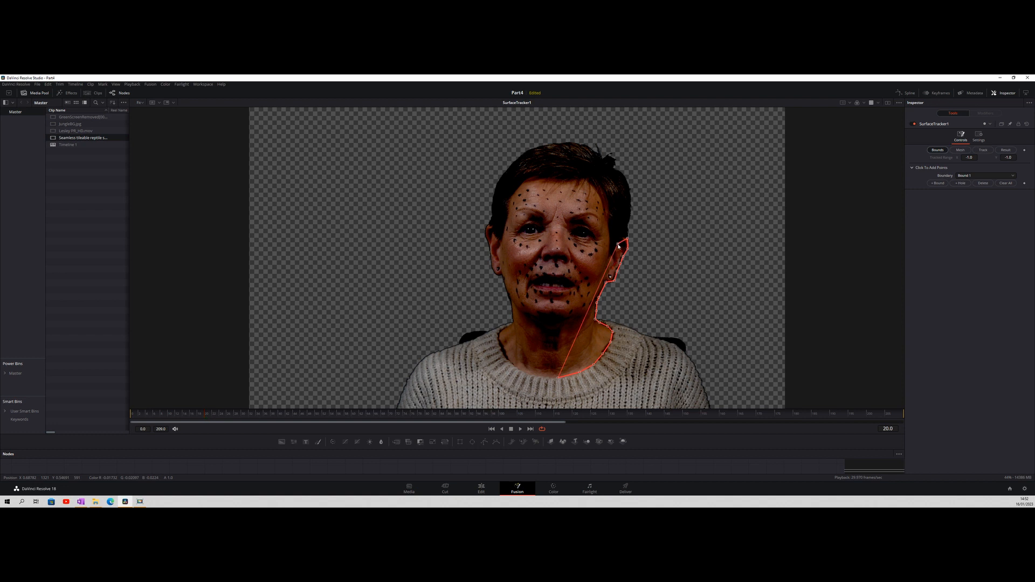
click(613, 258)
click(611, 258)
click(609, 248)
Trace the boundary up the temple and along the hairline across the forehead to the opposite temple
click(607, 225)
click(603, 206)
click(600, 192)
click(587, 183)
click(574, 178)
click(569, 180)
click(554, 180)
click(547, 179)
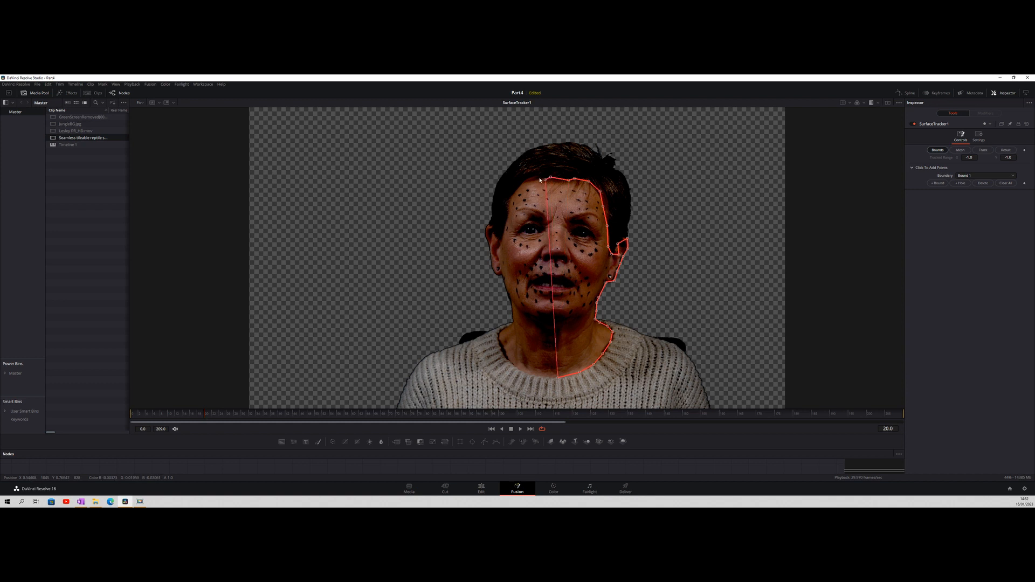
click(527, 181)
click(518, 189)
click(510, 198)
click(508, 206)
click(507, 220)
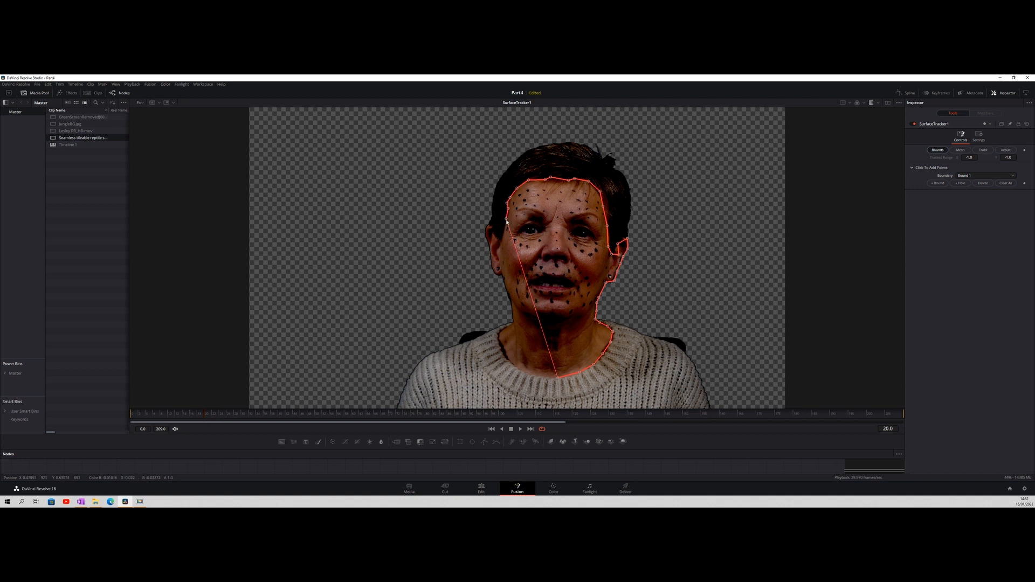
Continue the boundary down the temple and around the outer edge of the ear on the picture's left side
click(505, 229)
click(502, 238)
click(496, 234)
click(493, 228)
click(491, 223)
click(486, 228)
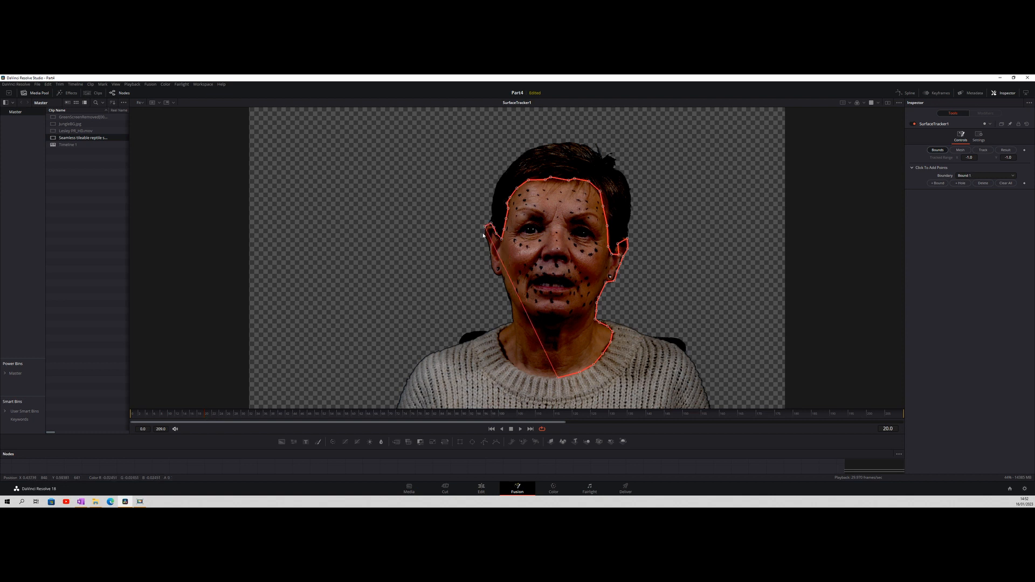
click(485, 237)
click(485, 244)
click(486, 250)
click(488, 261)
click(491, 271)
Trace the boundary from the earlobe down the jaw and neck and along the sweater collar to complete the skin outline
click(502, 280)
click(511, 305)
click(511, 319)
click(512, 324)
click(510, 325)
click(506, 328)
click(499, 332)
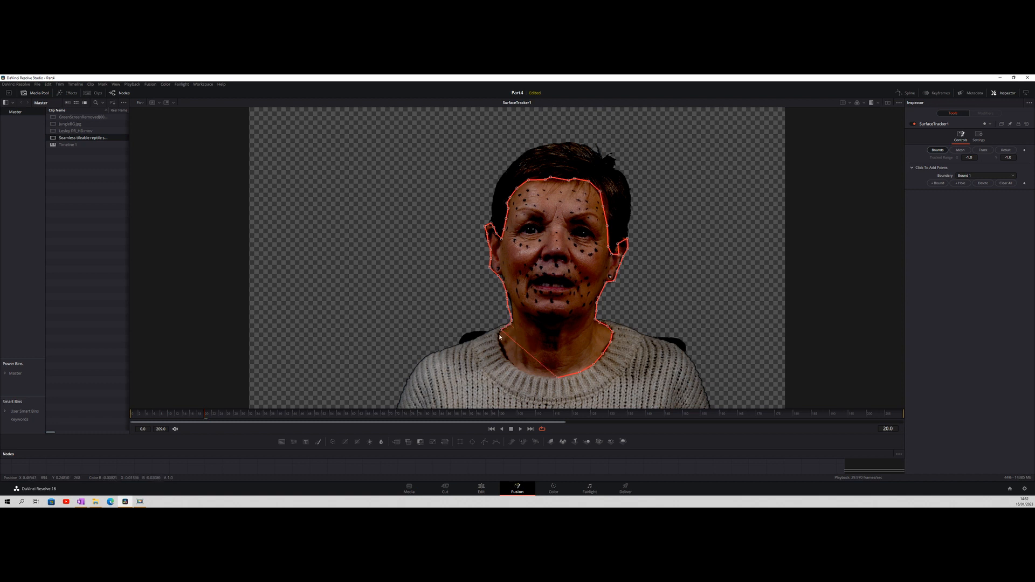
click(500, 335)
click(501, 348)
click(503, 356)
click(510, 363)
click(519, 373)
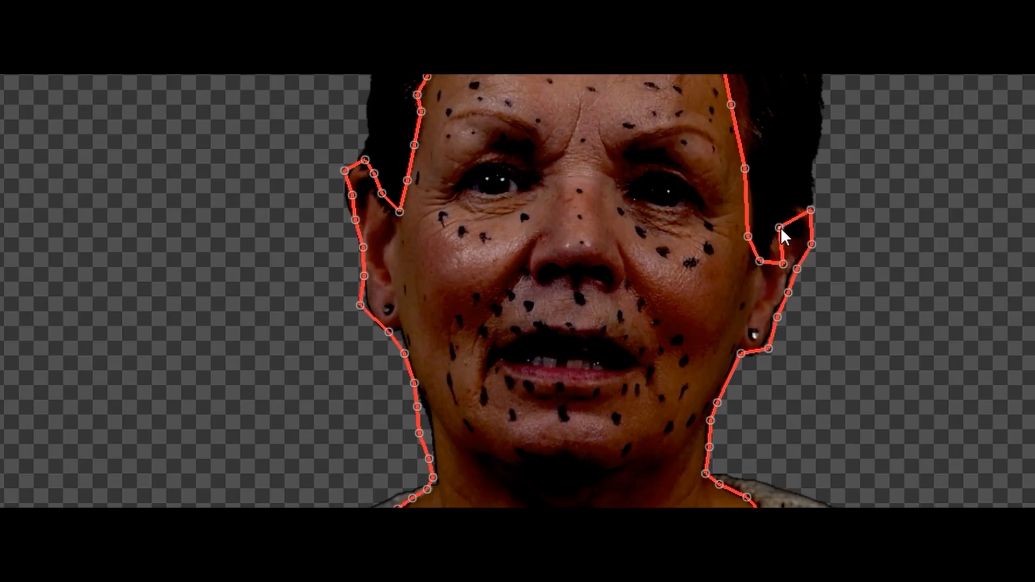
Refine the boundary points so they follow the ear and earlobe on the picture's right side more closely
drag(783, 264, 770, 250)
drag(810, 210, 806, 200)
drag(812, 244, 819, 244)
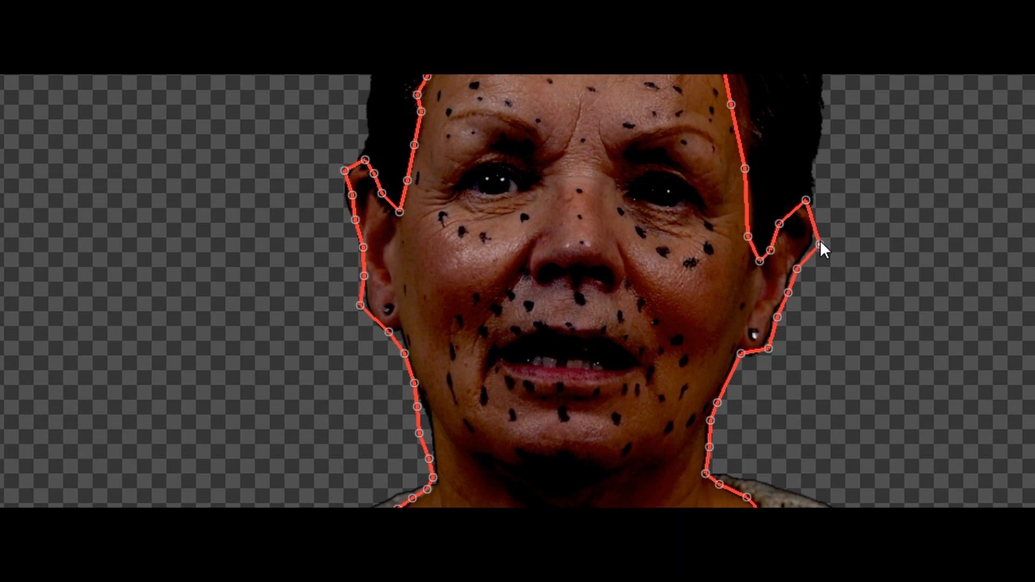
drag(797, 269, 804, 259)
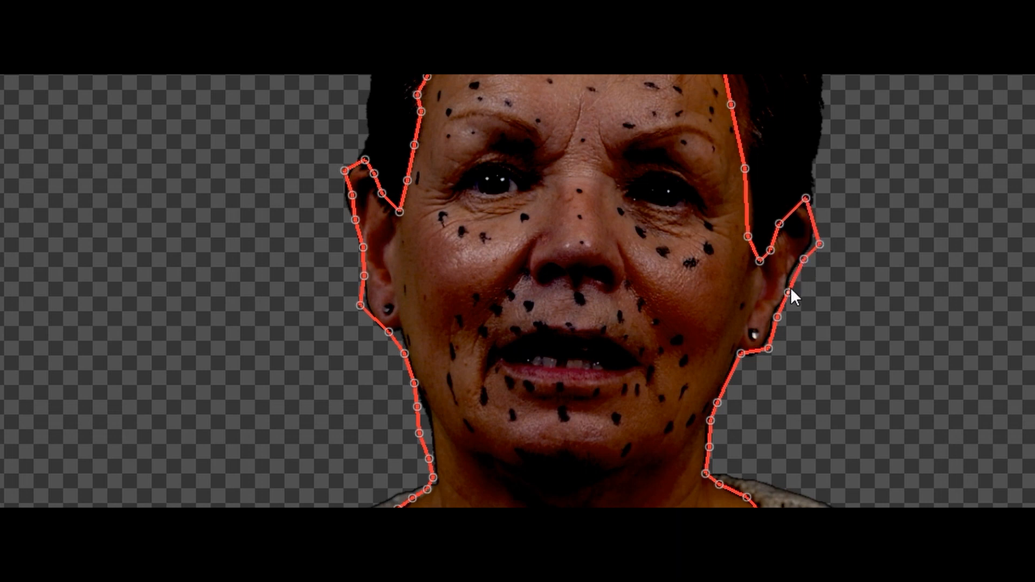
drag(788, 294, 781, 321)
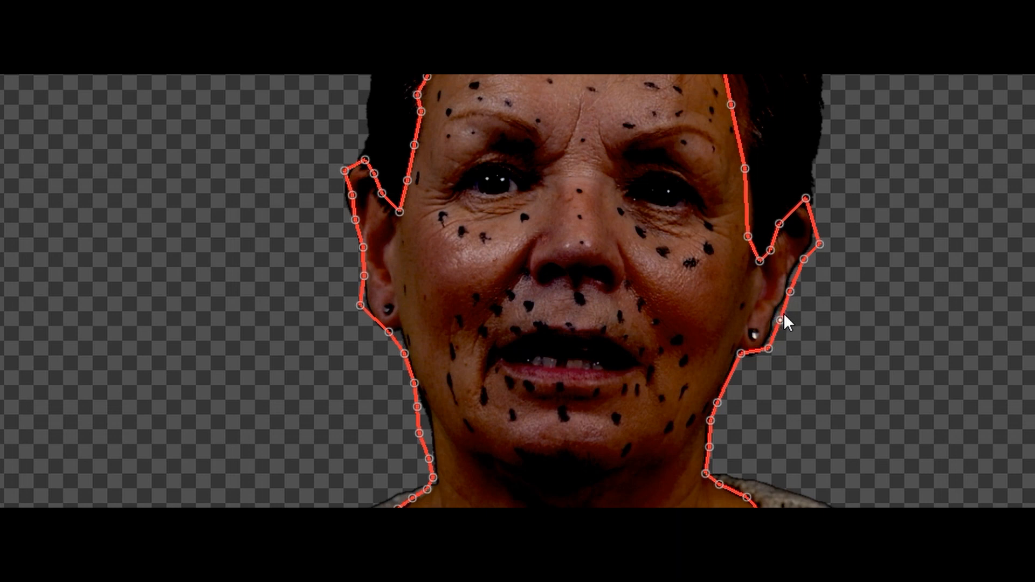
drag(743, 357, 746, 363)
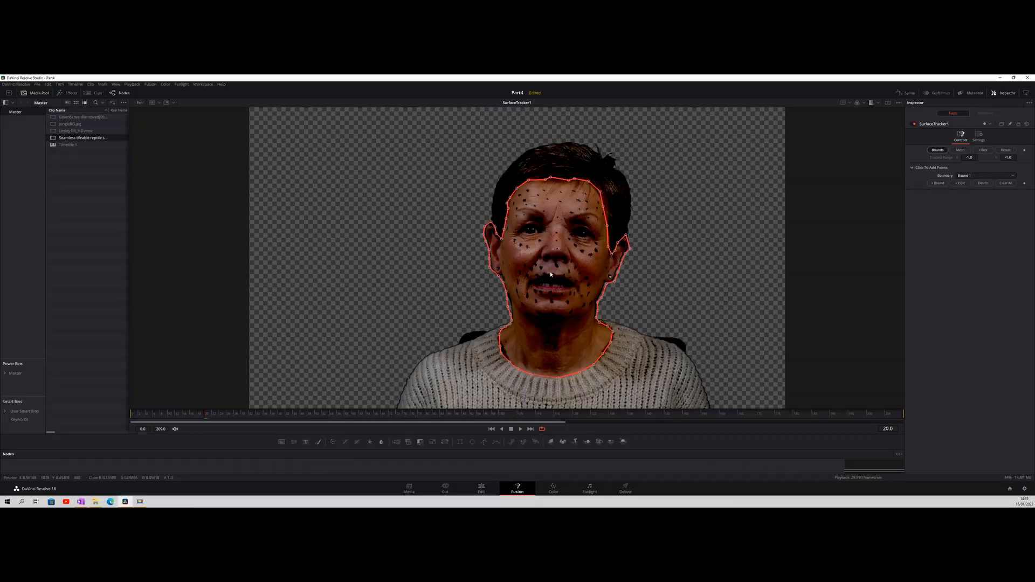
Add a hole to the boundary and outline the eye on the picture's left side
scroll(551, 275, up, 3)
drag(568, 233, 571, 283)
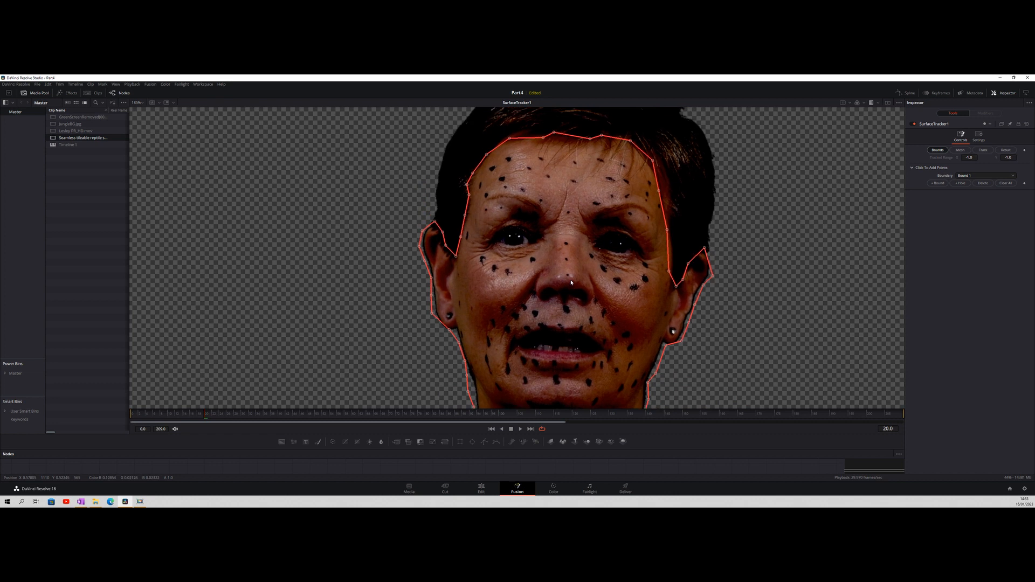
click(960, 183)
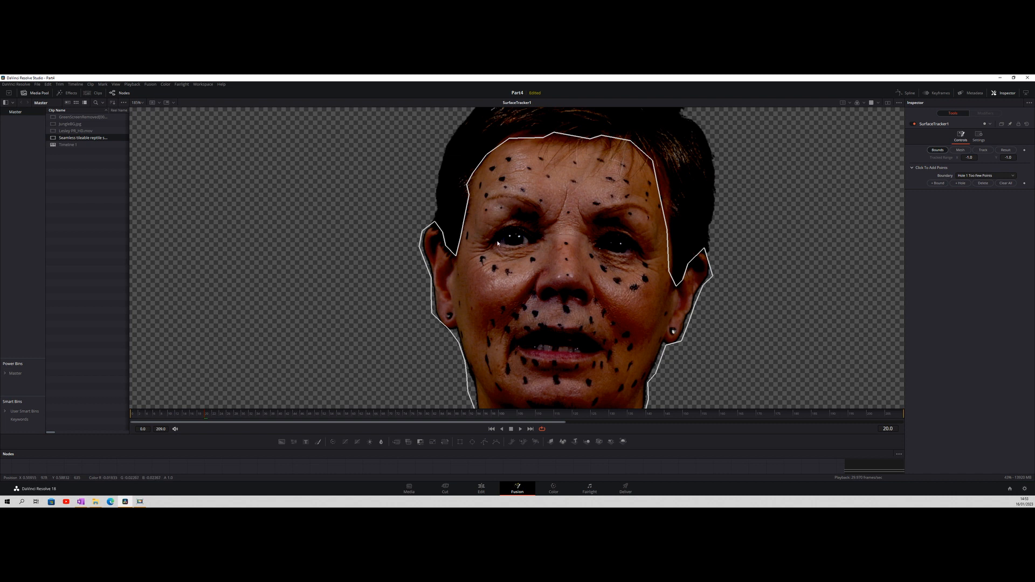
click(515, 235)
click(526, 238)
click(534, 243)
click(523, 245)
click(514, 247)
click(506, 247)
Add a second hole around the eye on the picture's right side
click(960, 182)
click(600, 245)
click(603, 240)
click(612, 240)
click(628, 243)
click(631, 247)
click(628, 254)
click(609, 251)
Add a third hole around the mouth opening, following the lower teeth edge and the upper lip
click(956, 183)
click(531, 348)
click(539, 352)
click(548, 353)
click(560, 353)
click(571, 356)
click(581, 356)
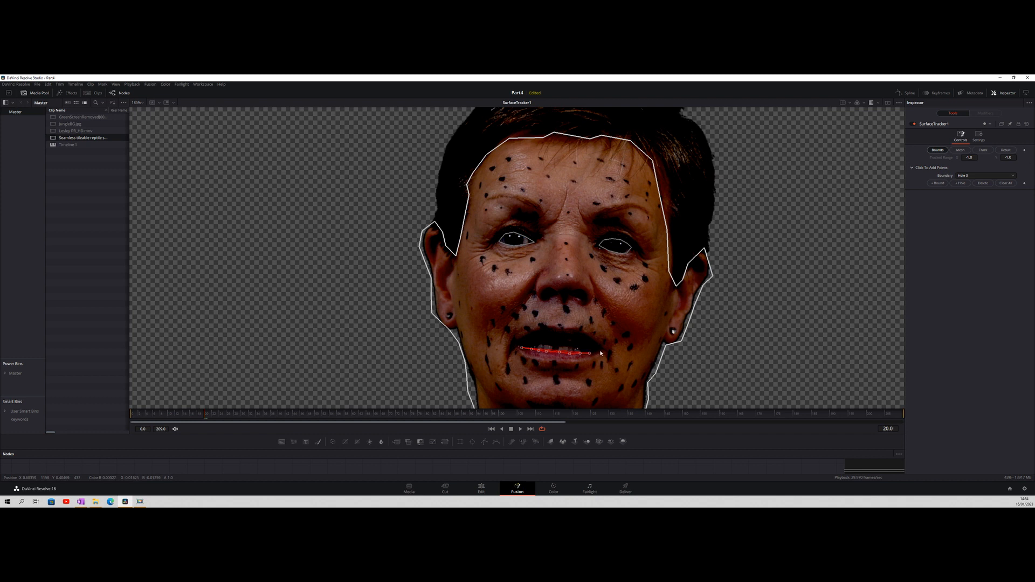
click(600, 351)
click(573, 336)
click(564, 335)
click(545, 334)
click(534, 338)
click(528, 343)
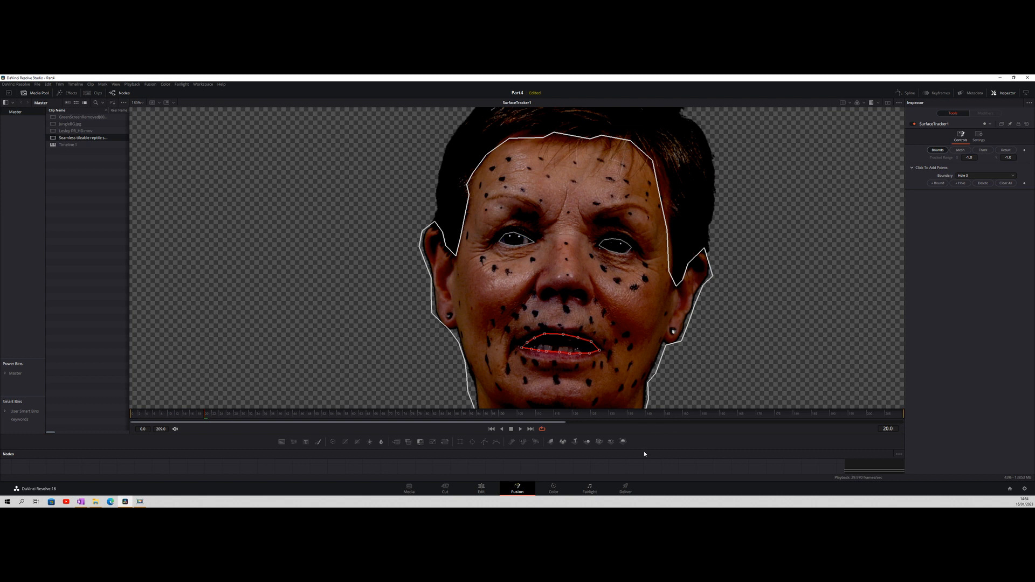
Brighten the marked face on the Color Corrector by setting Gain to 1.335 and slightly adjusting Lift
drag(643, 449, 625, 340)
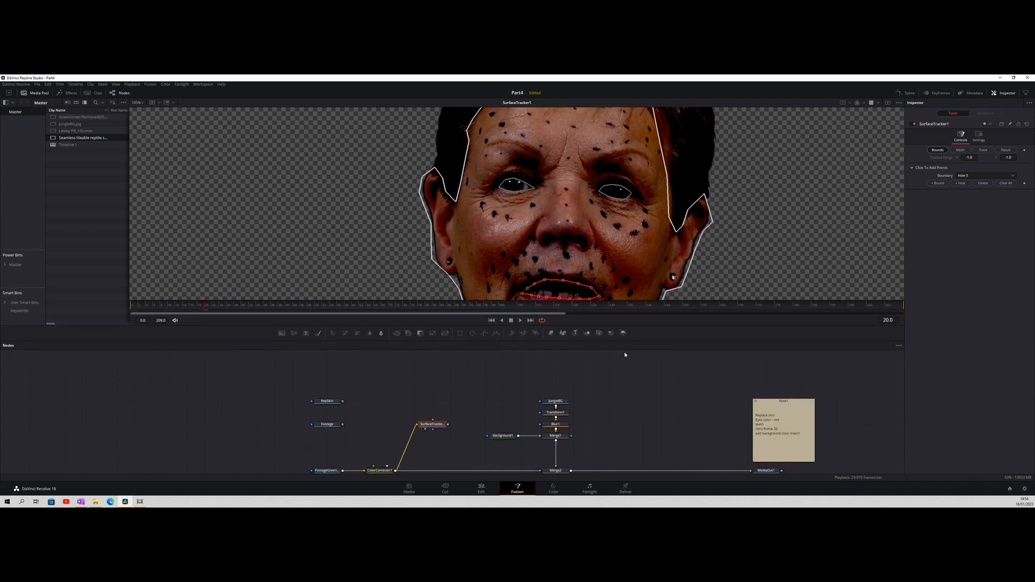
click(386, 471)
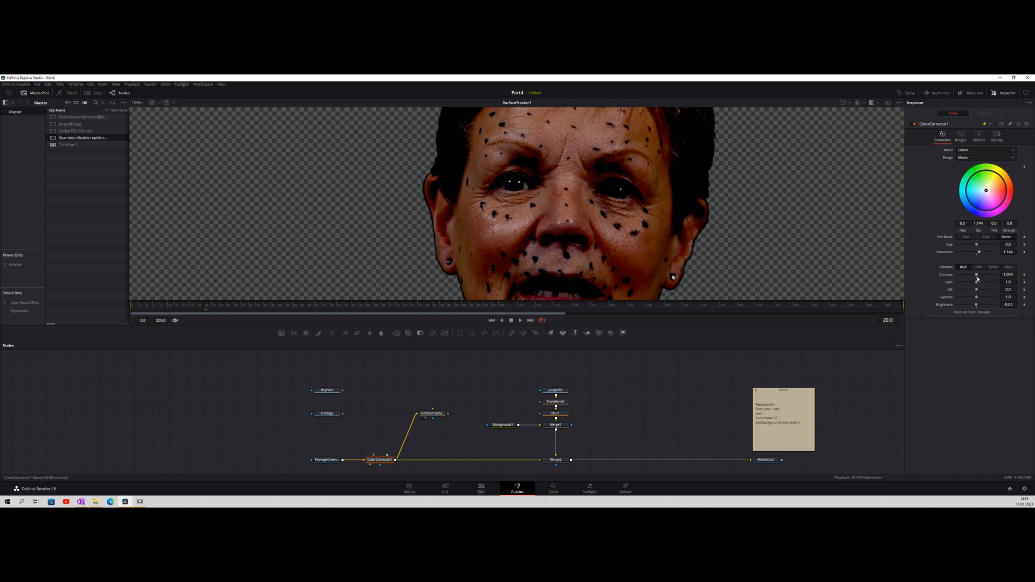
click(1008, 282)
text(1.002)
drag(1009, 282, 1025, 282)
mouse_move(1009, 282)
mouse_down()
mouse_move(1020, 282)
mouse_move(997, 282)
mouse_move(1027, 282)
mouse_up()
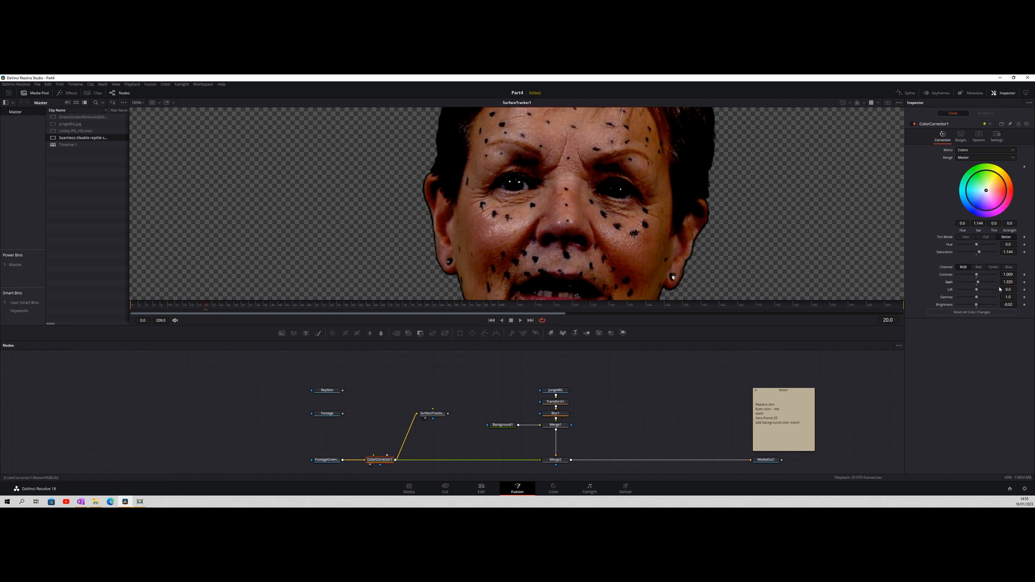
drag(1007, 289, 1009, 289)
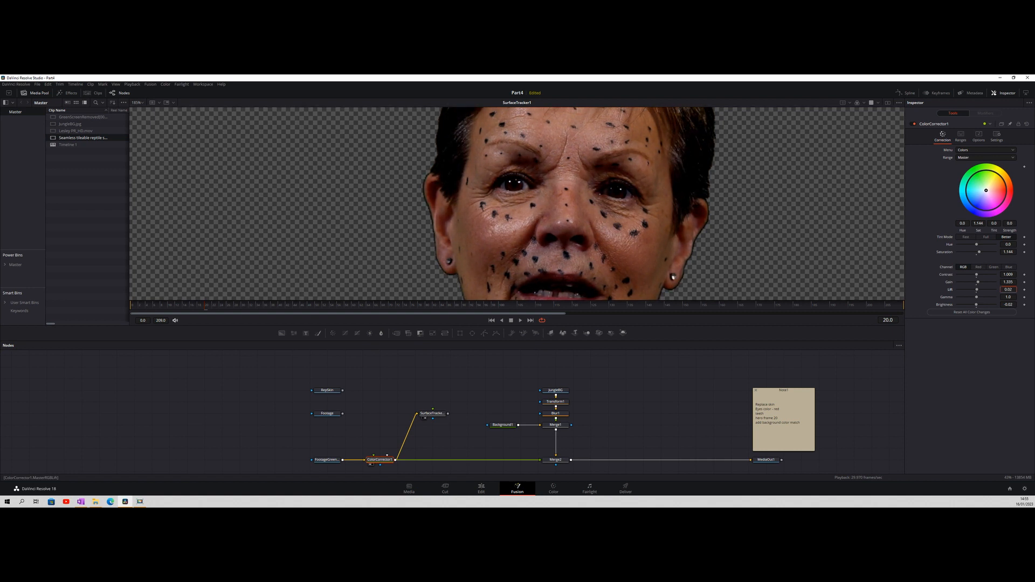
drag(1009, 288, 1008, 290)
Return to the Surface Tracker, undo the stray edit to the eye holes and make Hole 1 the active boundary
click(431, 414)
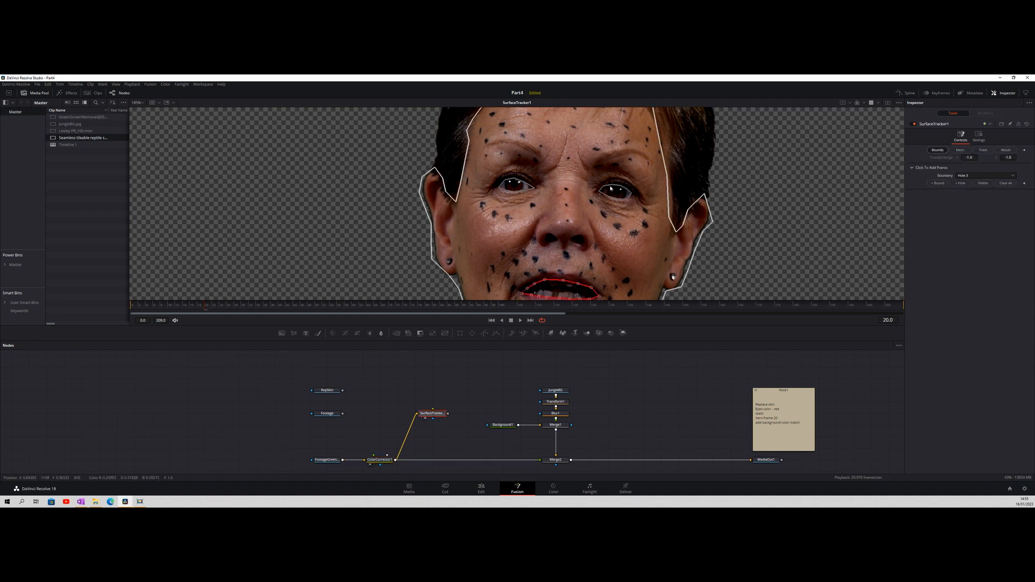
click(1012, 176)
click(963, 197)
click(511, 179)
key(ctrl+z)
click(964, 176)
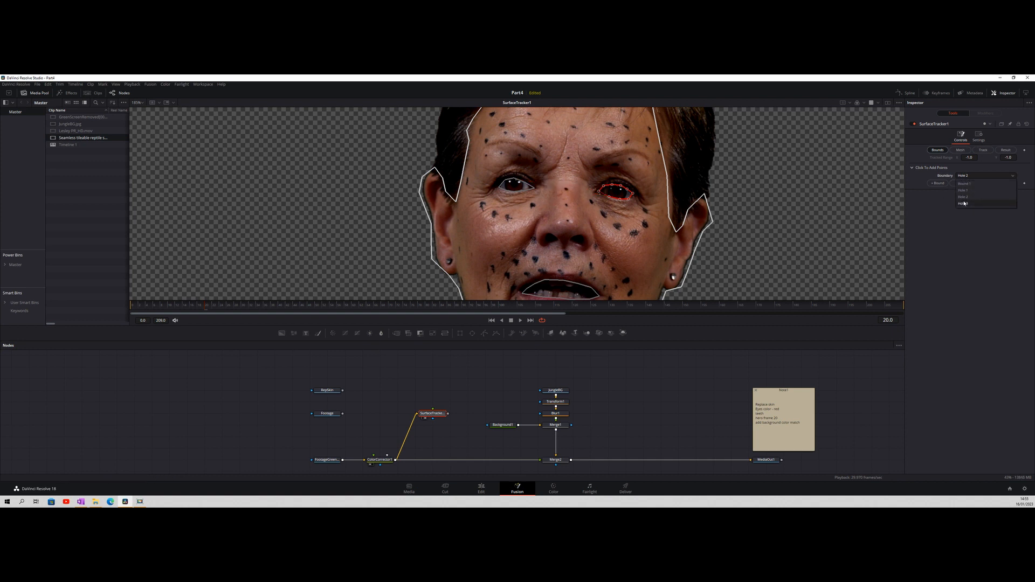
click(963, 191)
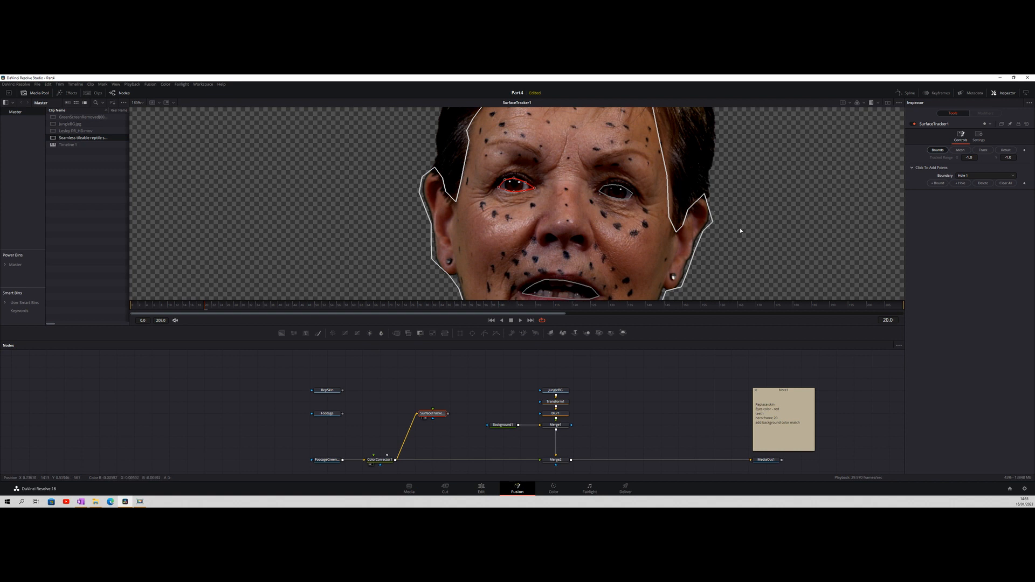
Generate the Surface Tracker's mesh over the outlined skin and set its Point Locations to Uniform Grid
scroll(742, 220, down, 2)
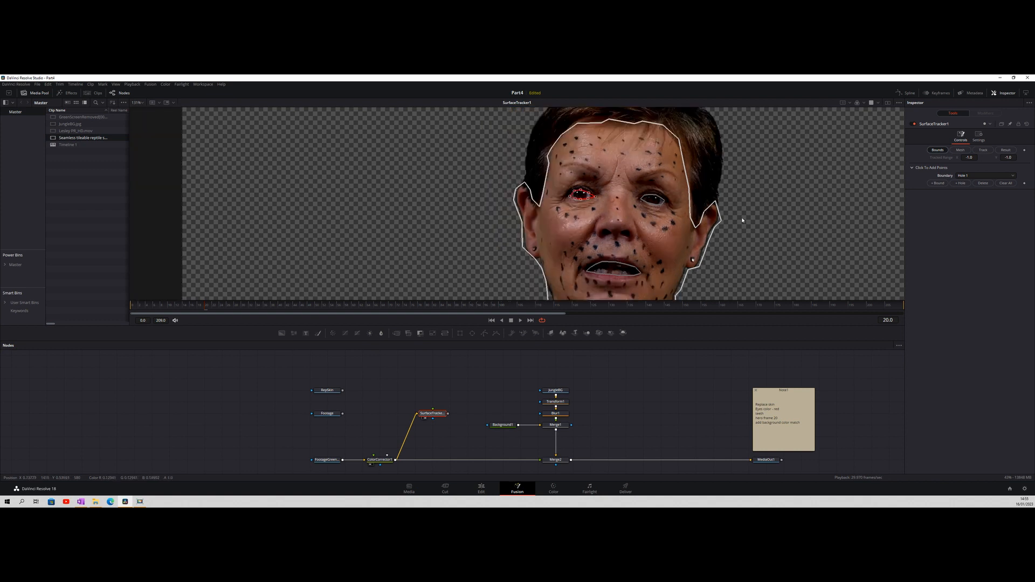
scroll(742, 220, down, 2)
drag(752, 235, 680, 199)
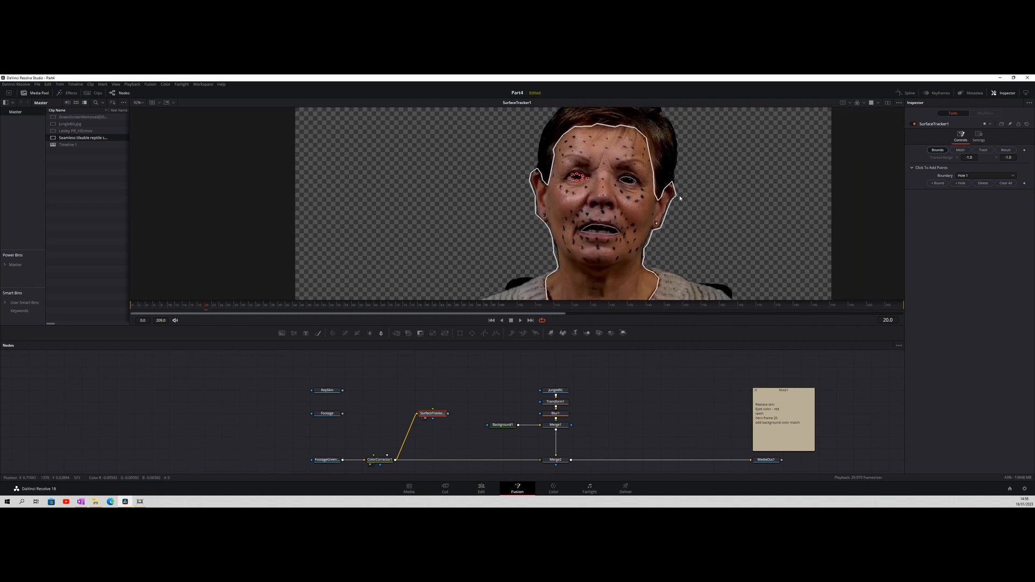
scroll(696, 213, down, 1)
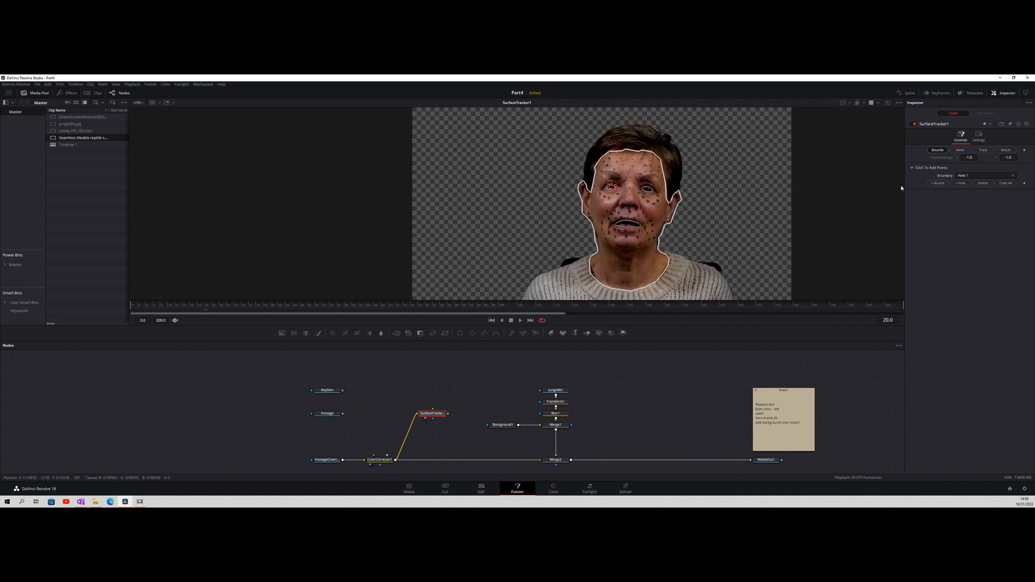
click(961, 150)
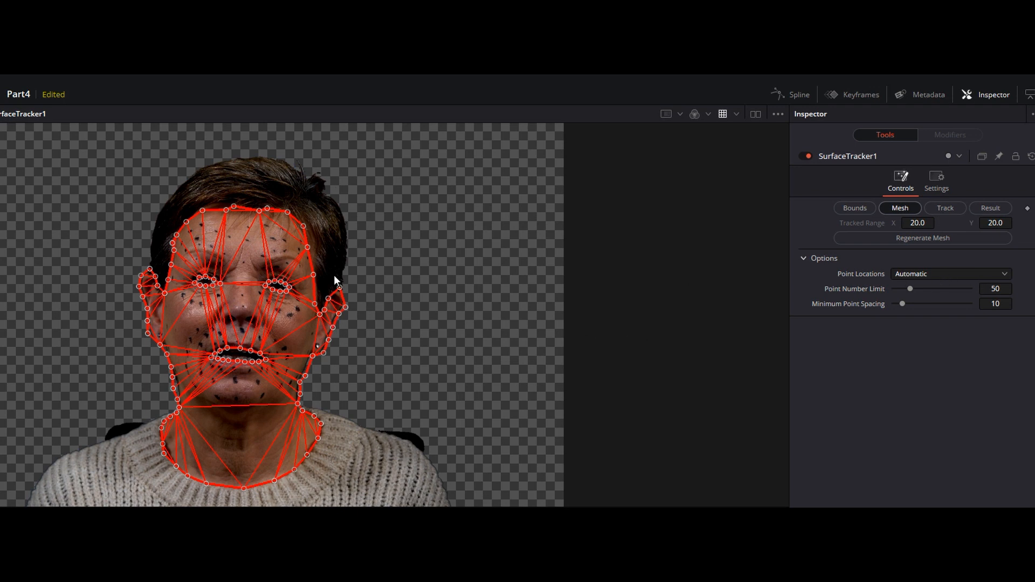
click(921, 274)
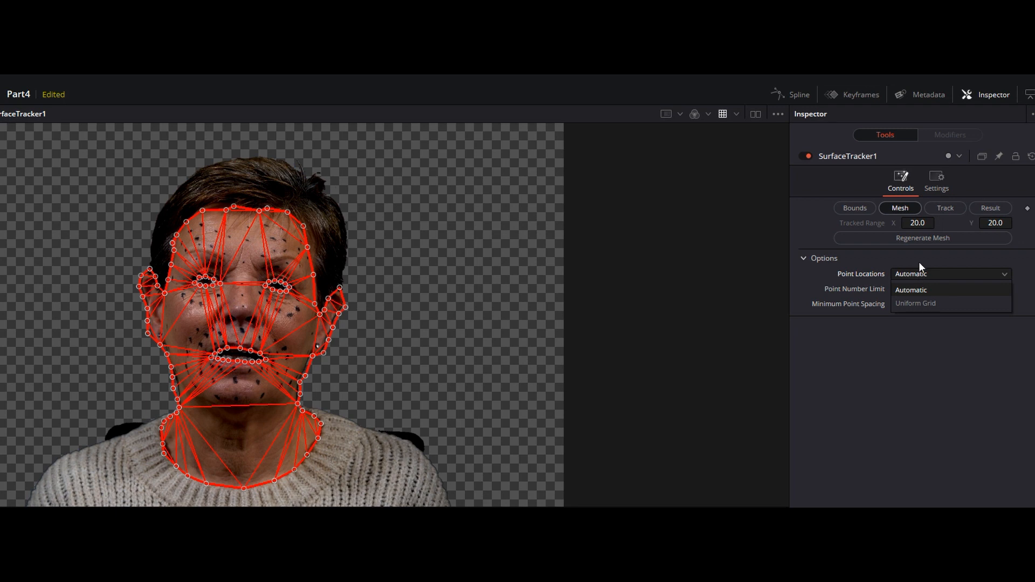
click(917, 259)
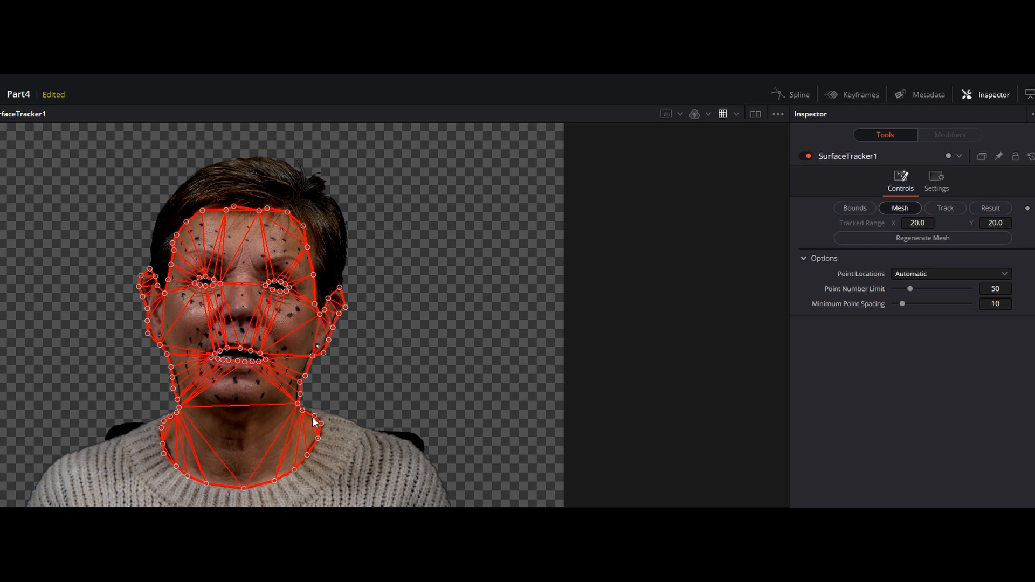
click(968, 274)
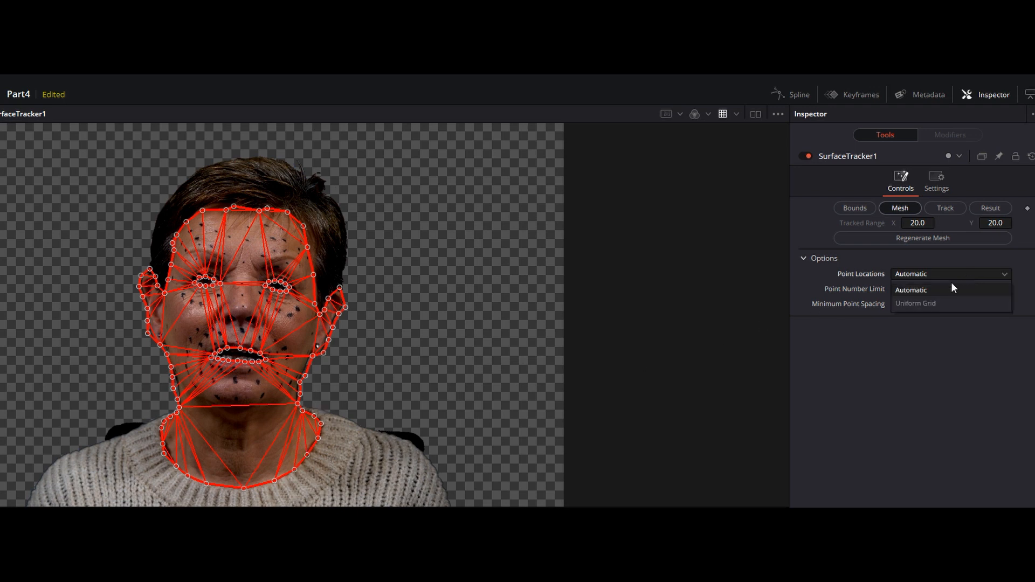
click(929, 303)
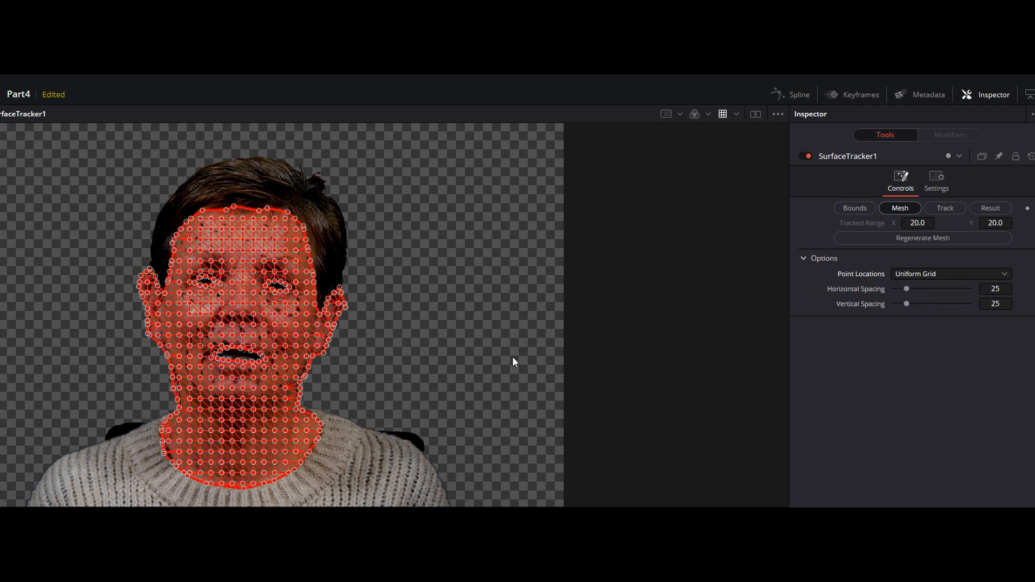
Check the uniform mesh over the face and neck in an enlarged viewer and open the Surface Tracker's Track stage
scroll(400, 340, up, 2)
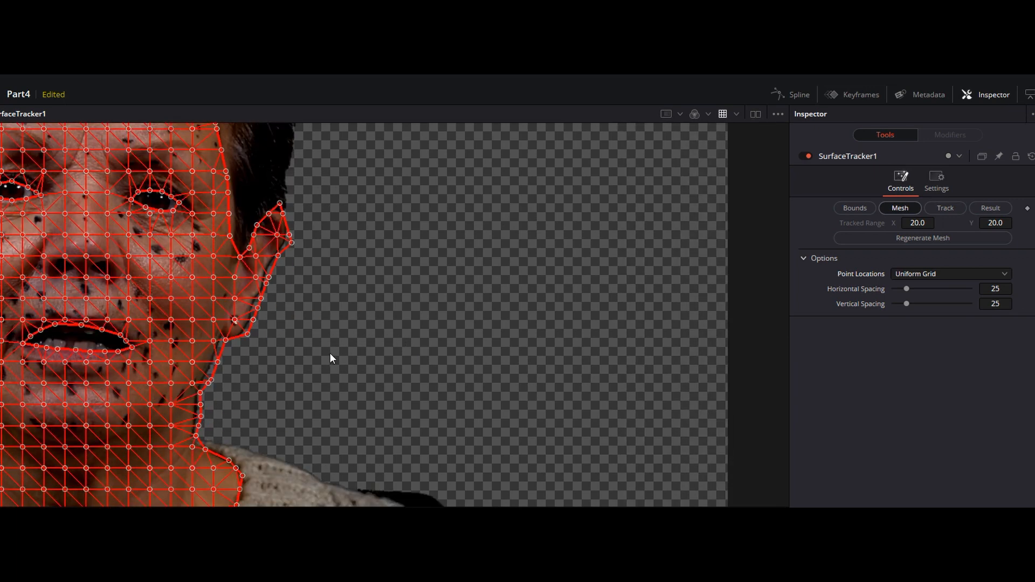
scroll(330, 354, left, 10)
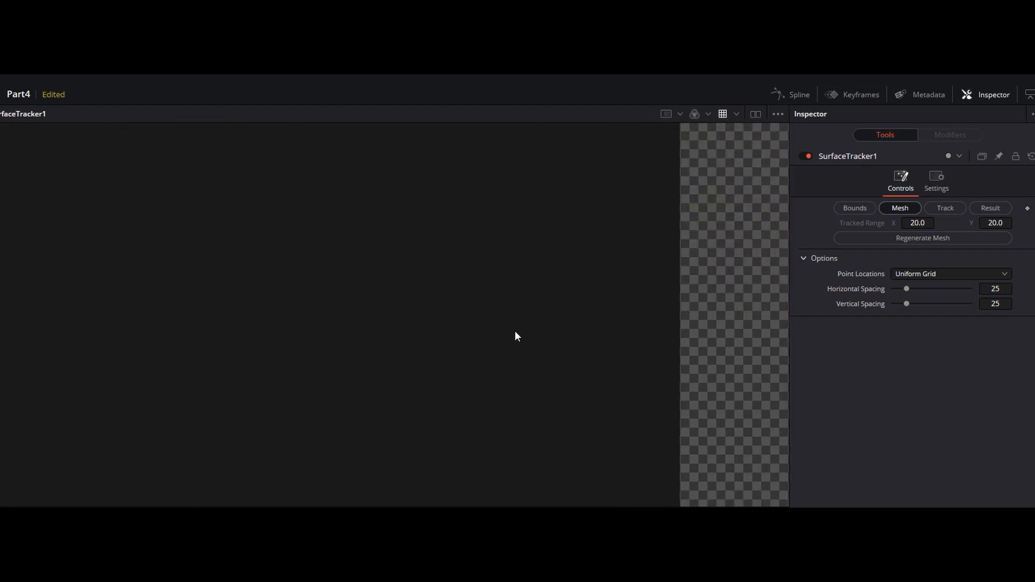
scroll(522, 336, right, 10)
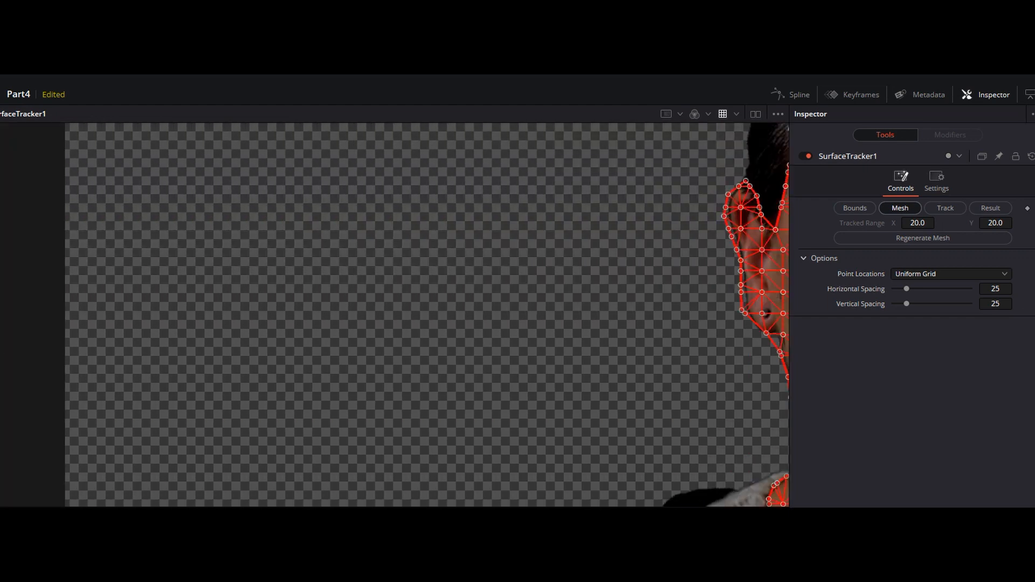
scroll(345, 410, right, 8)
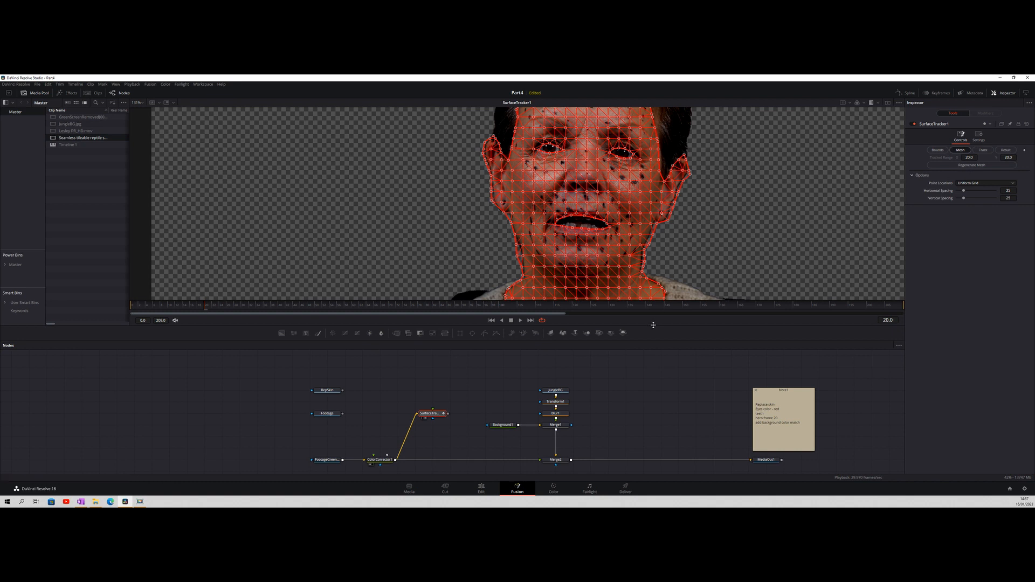
drag(654, 326, 653, 425)
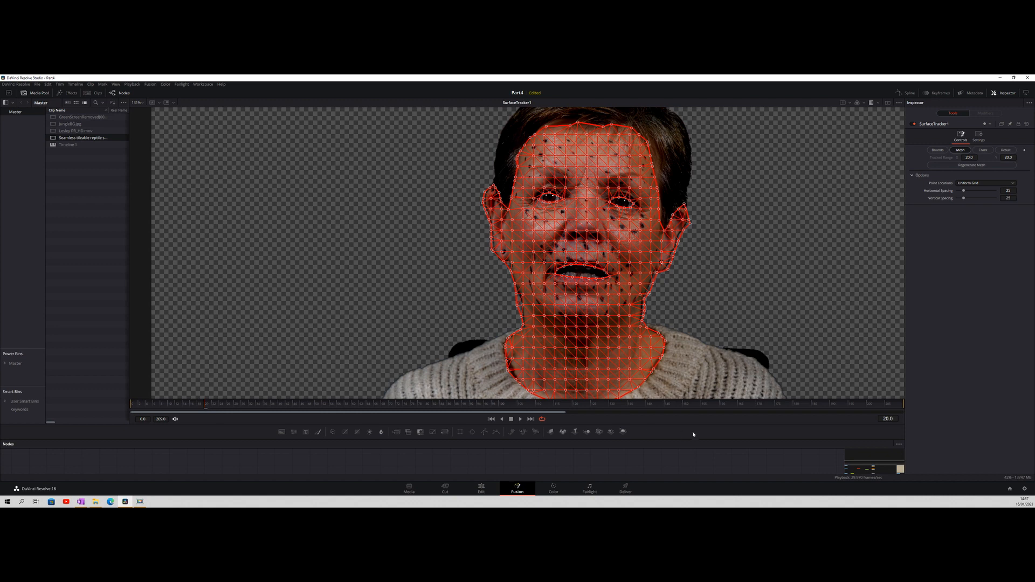
click(983, 151)
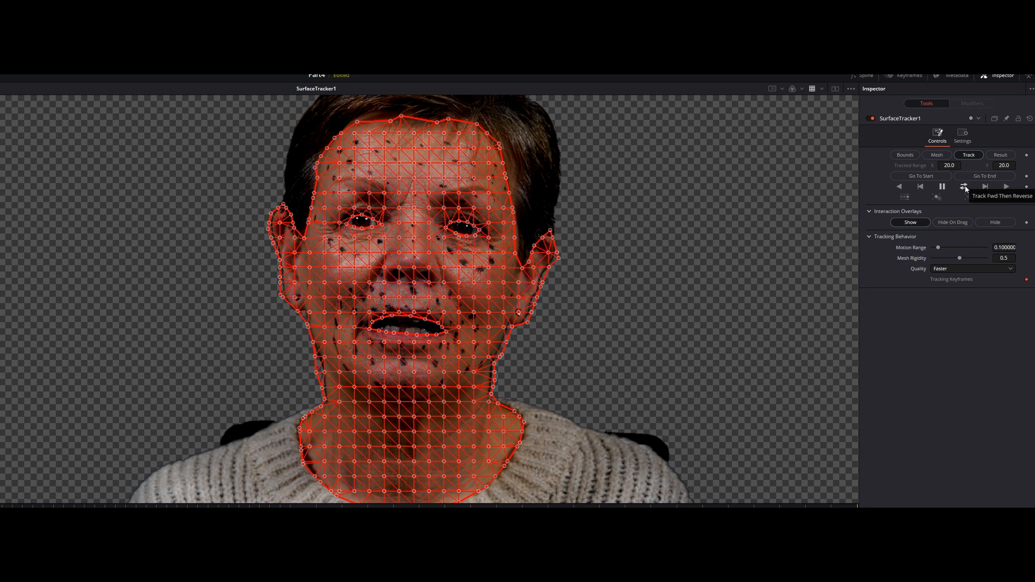
Track the mesh forward and in reverse over the whole clip and check how it follows the face on several frames
click(964, 186)
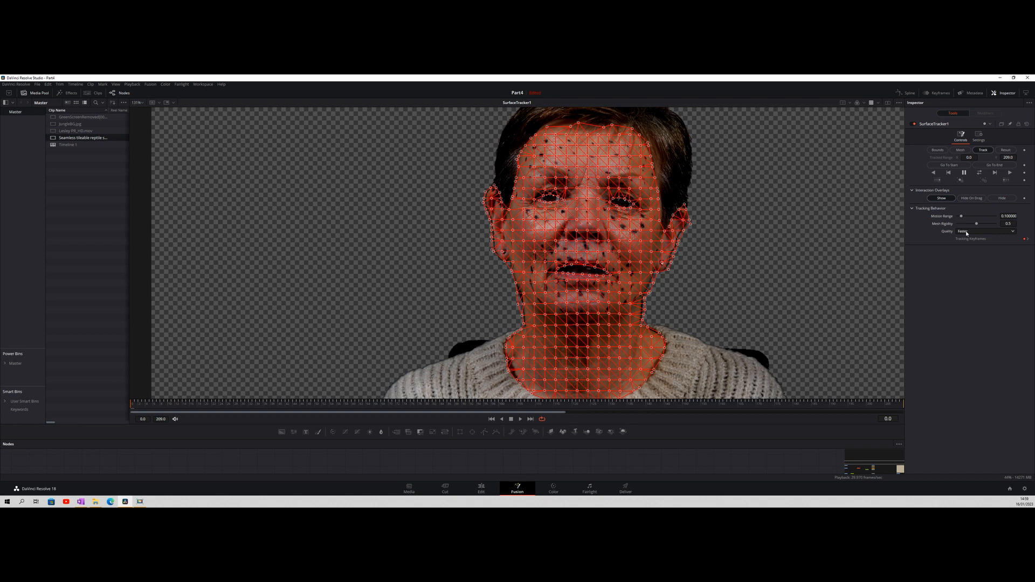
drag(333, 401, 521, 403)
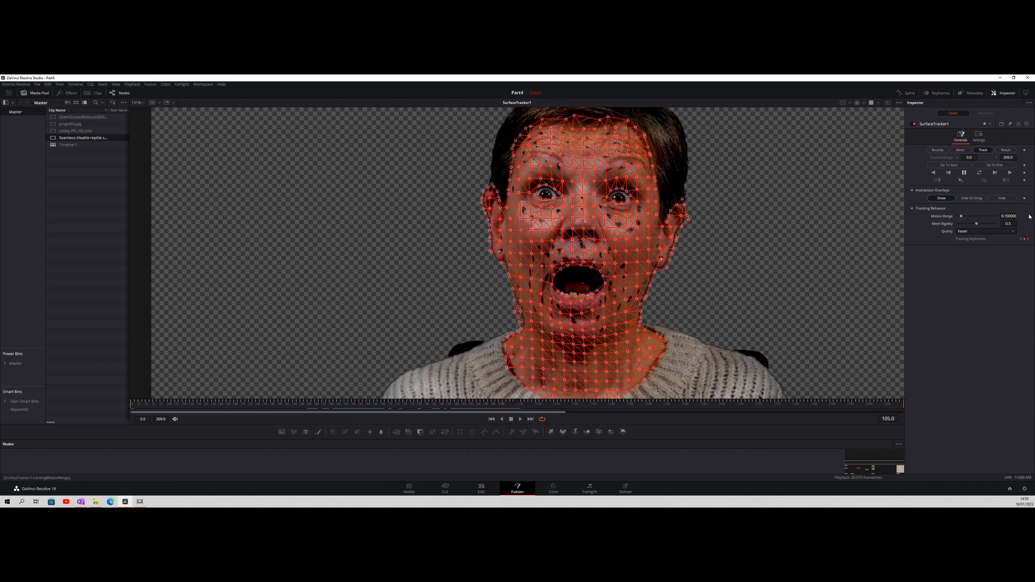
drag(631, 401, 168, 404)
drag(162, 405, 131, 404)
click(521, 419)
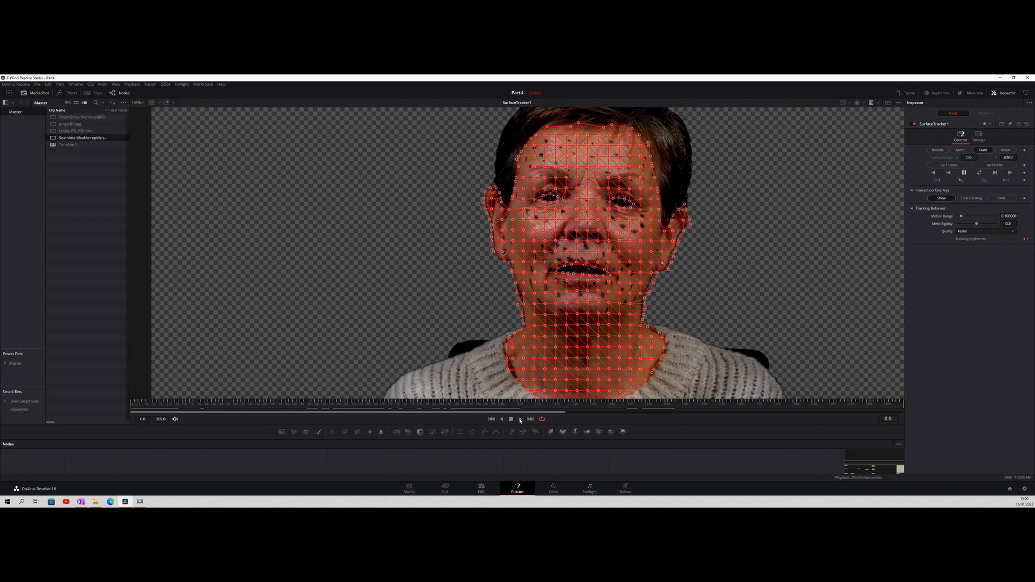
click(511, 419)
click(172, 403)
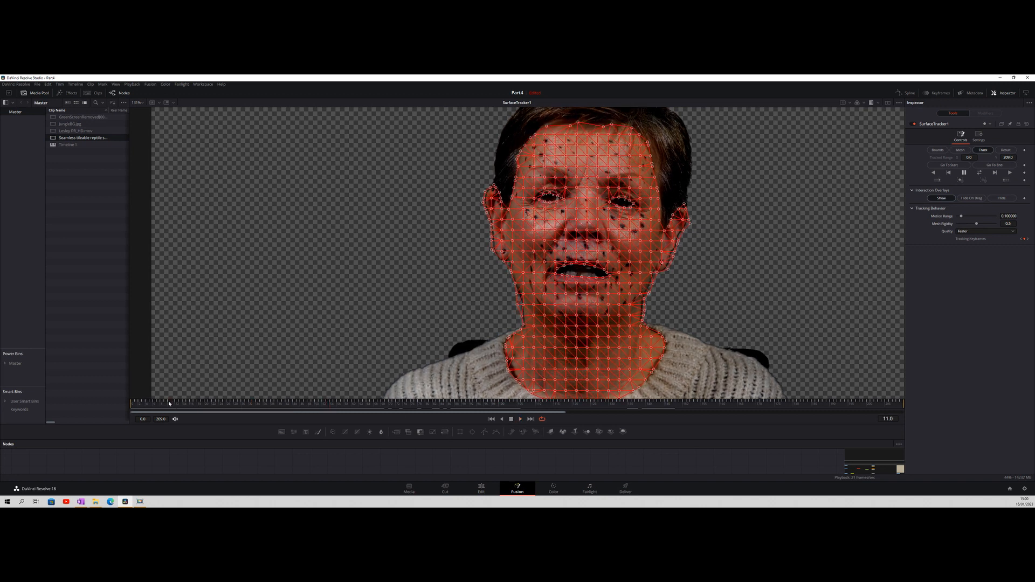
key(Home)
key(space)
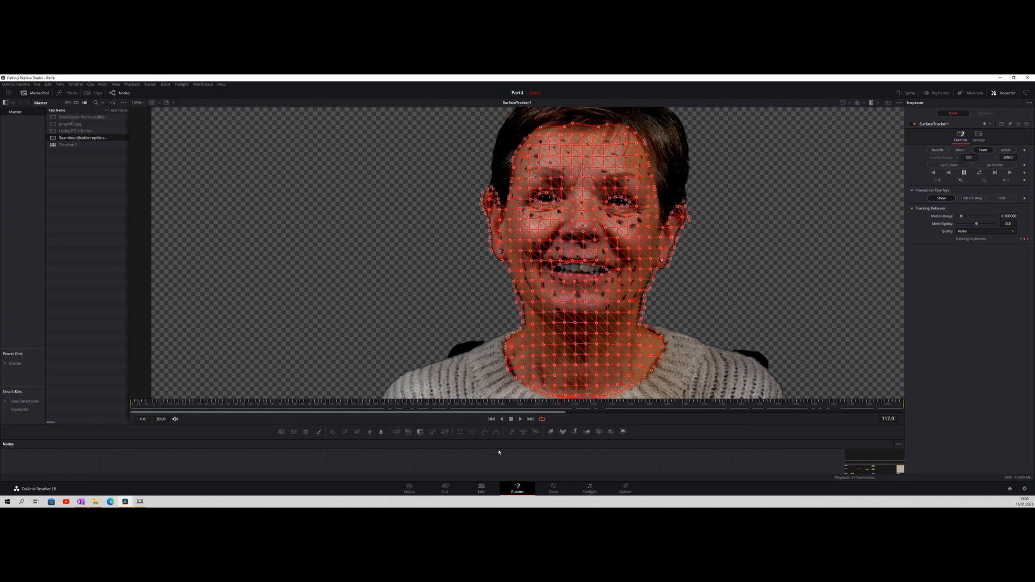
Connect the RepSkin texture node to the Surface Tracker's second input and open the tracker's Result stage
drag(616, 425, 629, 326)
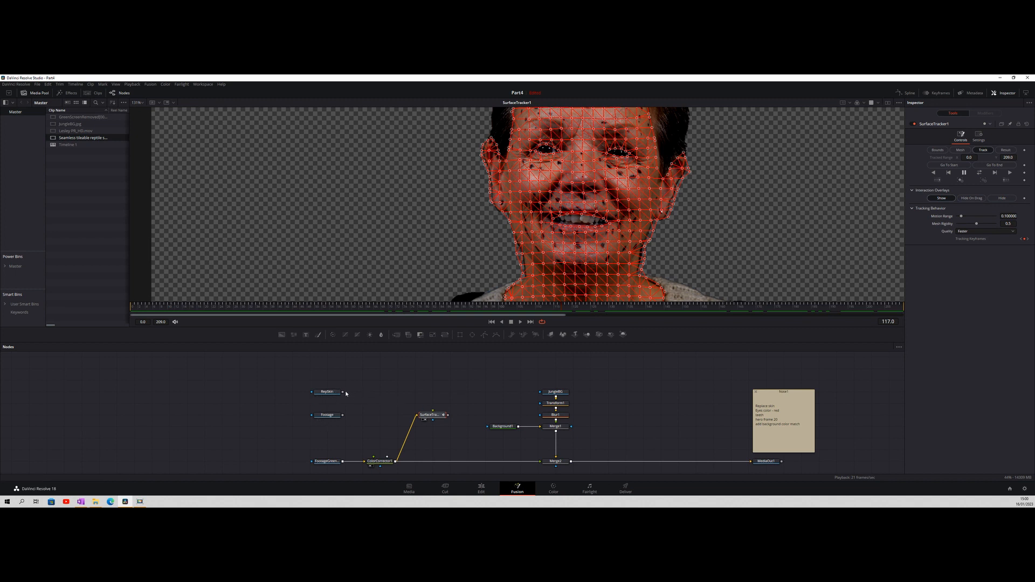
drag(343, 393, 435, 411)
drag(435, 412, 434, 412)
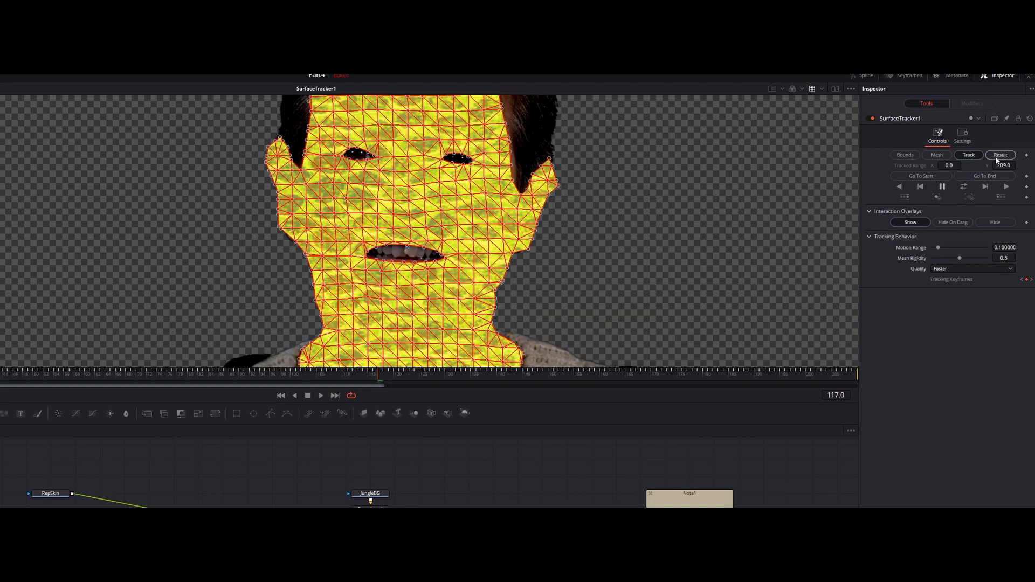
click(997, 157)
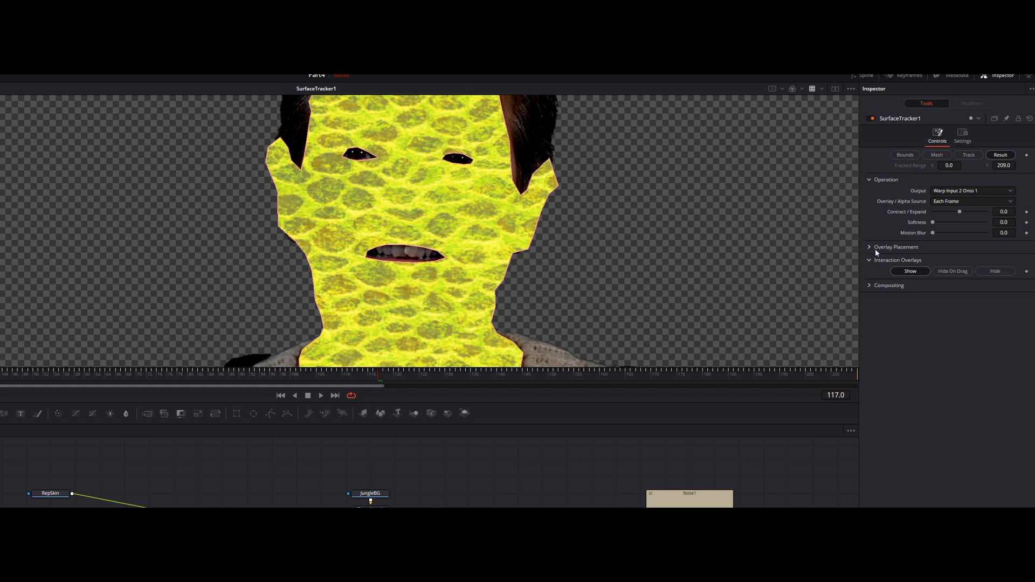
Set the Surface Tracker's Composite Type to Multiply so the reptile texture blends with the skin
click(870, 285)
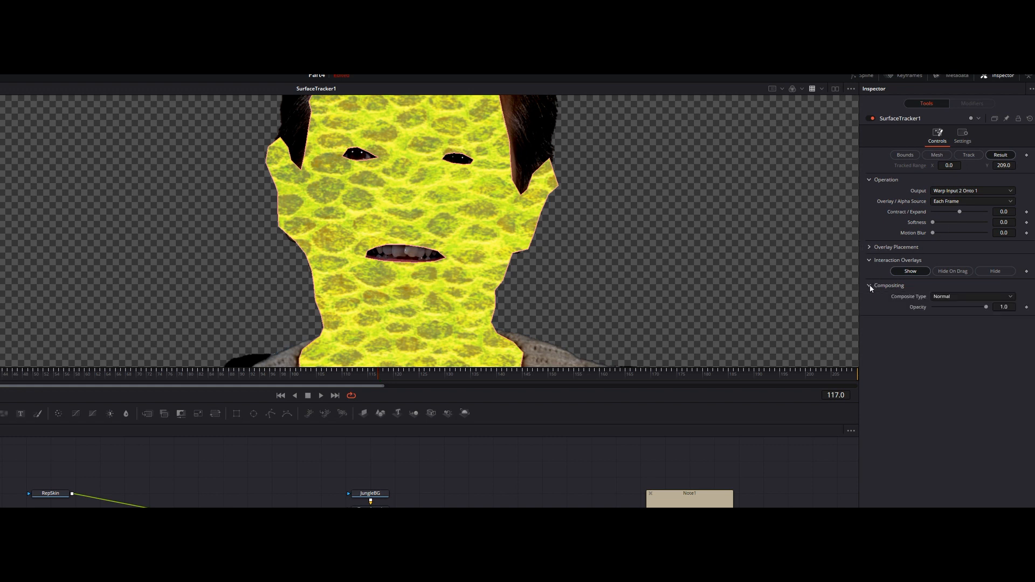
click(949, 296)
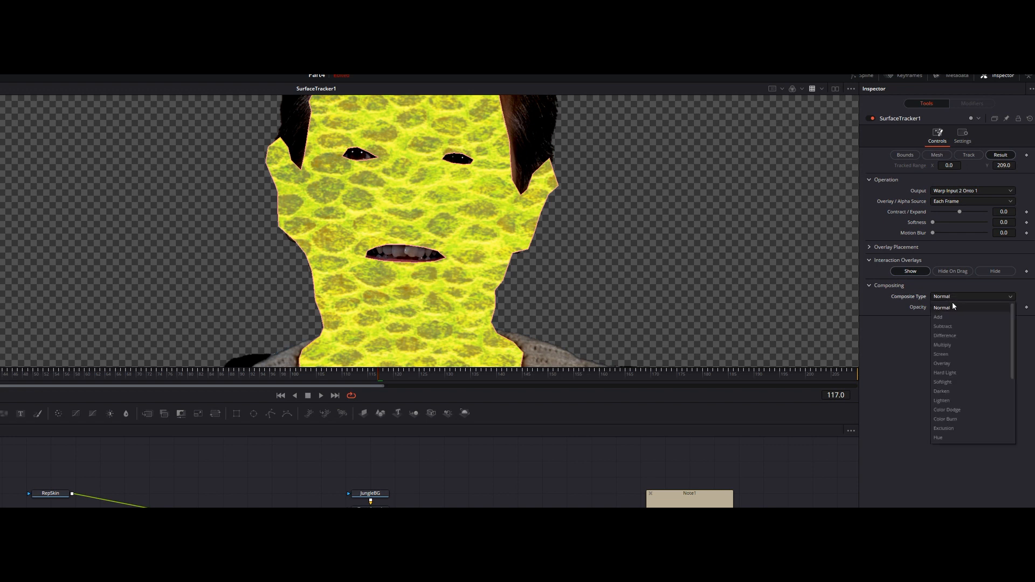
click(956, 345)
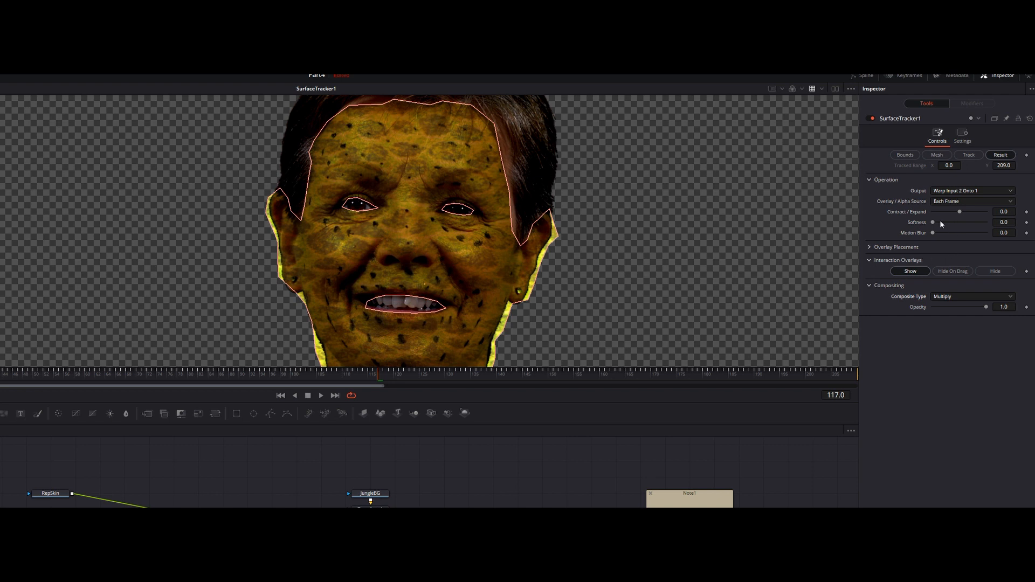
Hide the Surface Tracker's interaction overlays and set Contract / Expand to -0.016
drag(960, 214, 962, 212)
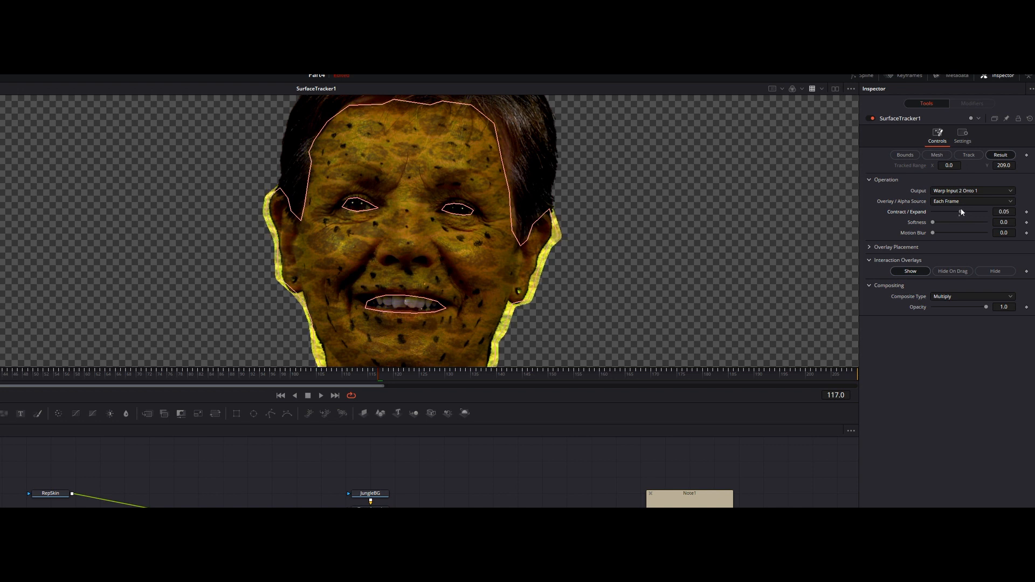
drag(962, 212, 959, 212)
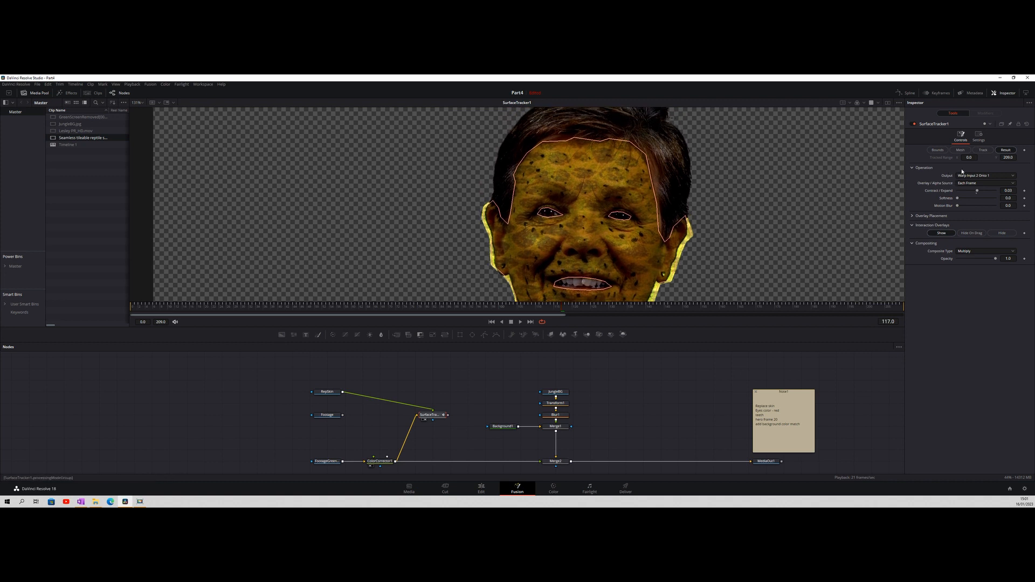
click(1002, 234)
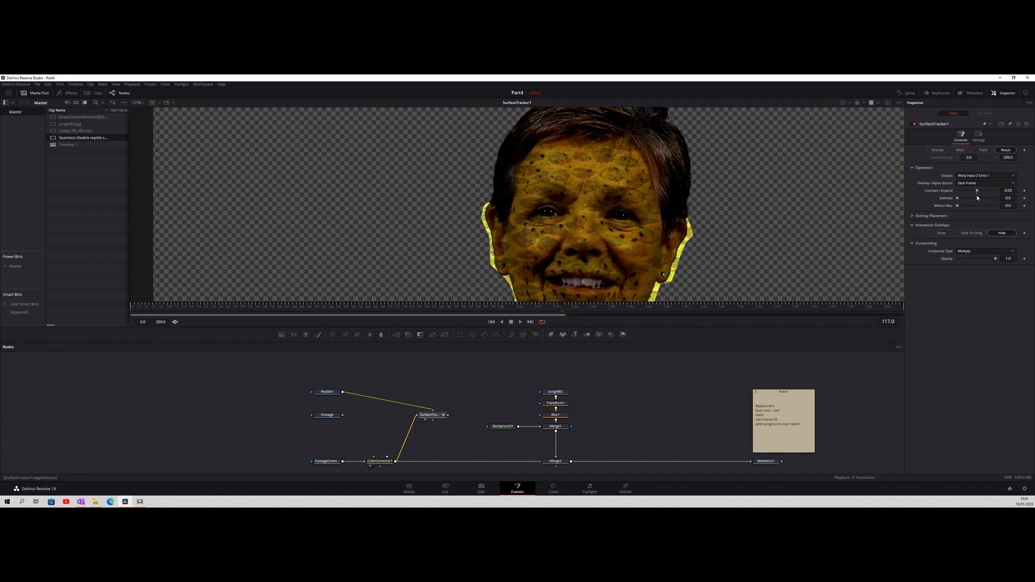
drag(978, 191, 977, 196)
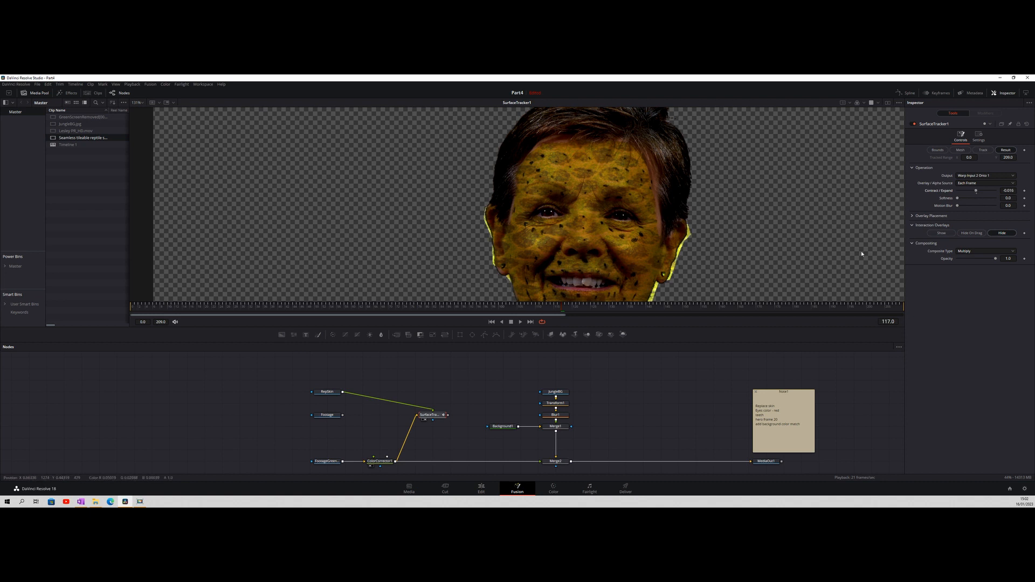
At frame 138, set the Surface Tracker's Softness to 0.189 and Motion Blur to 0.031
drag(596, 311, 657, 305)
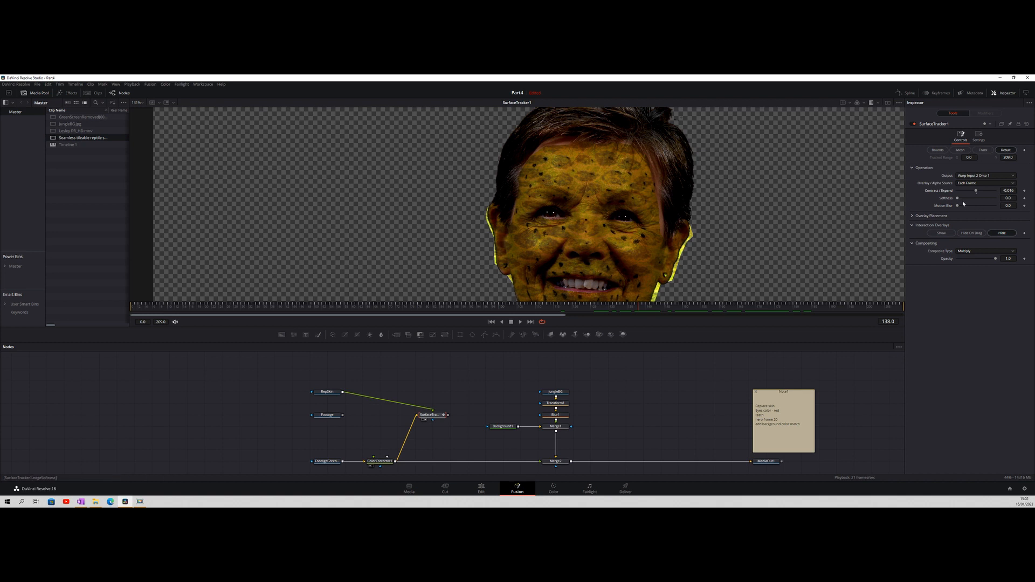
drag(958, 199, 968, 200)
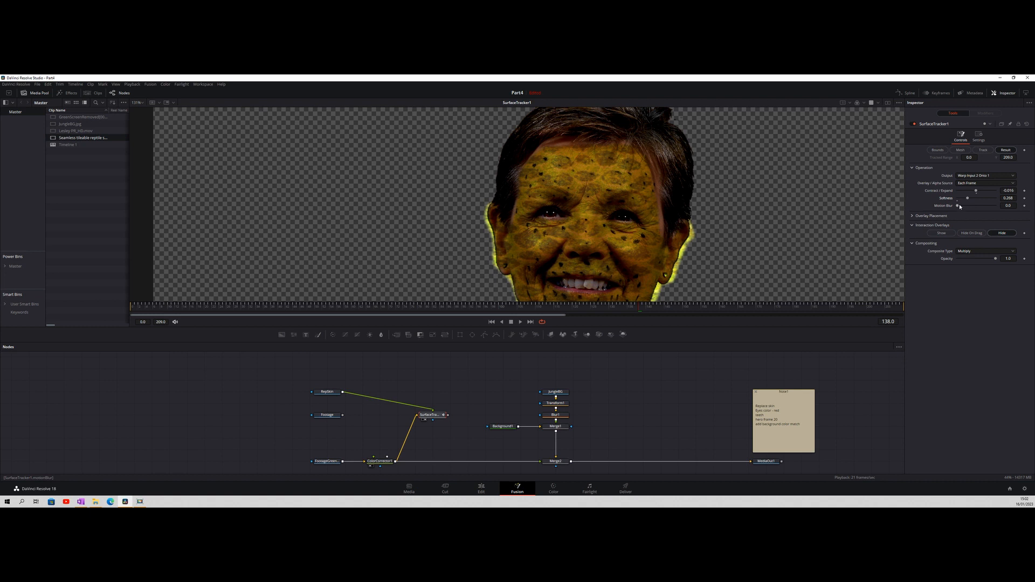
mouse_move(961, 207)
mouse_down()
mouse_move(974, 199)
mouse_move(965, 205)
mouse_up()
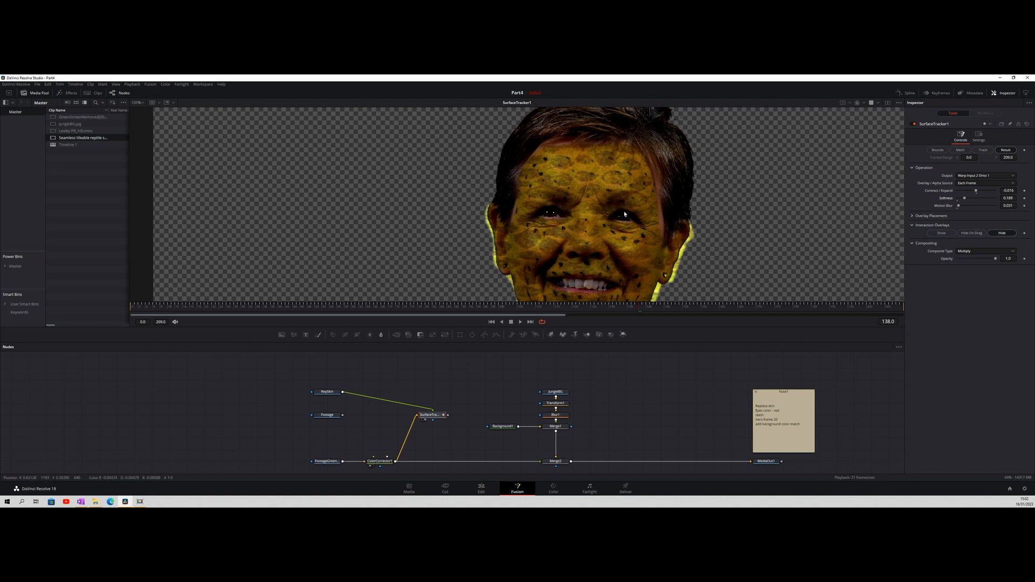
Examine the reptile texture on the neck, mouth and face at different frames and return to the first frame
scroll(733, 240, down, 5)
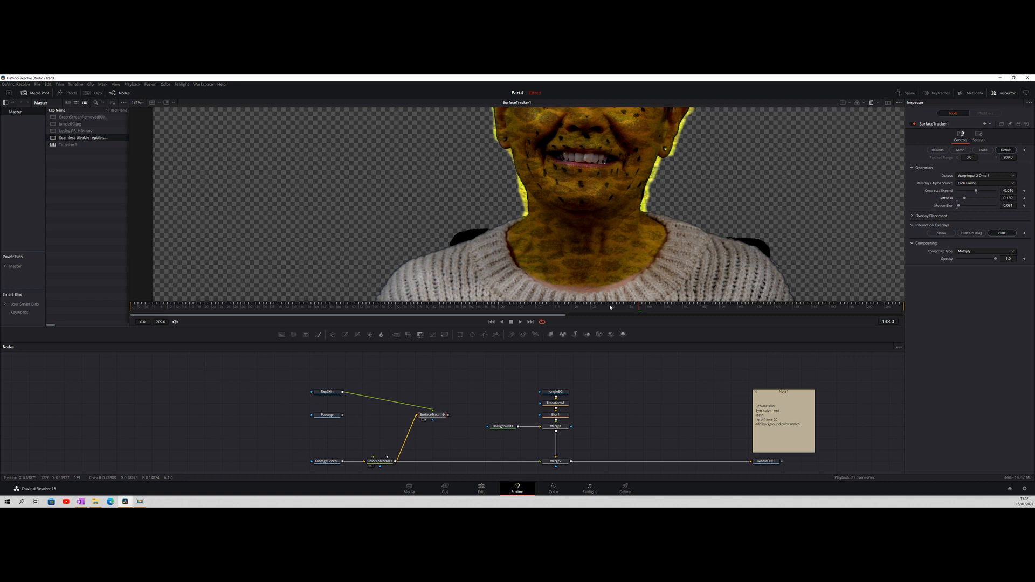
drag(610, 307, 452, 305)
drag(319, 301, 253, 305)
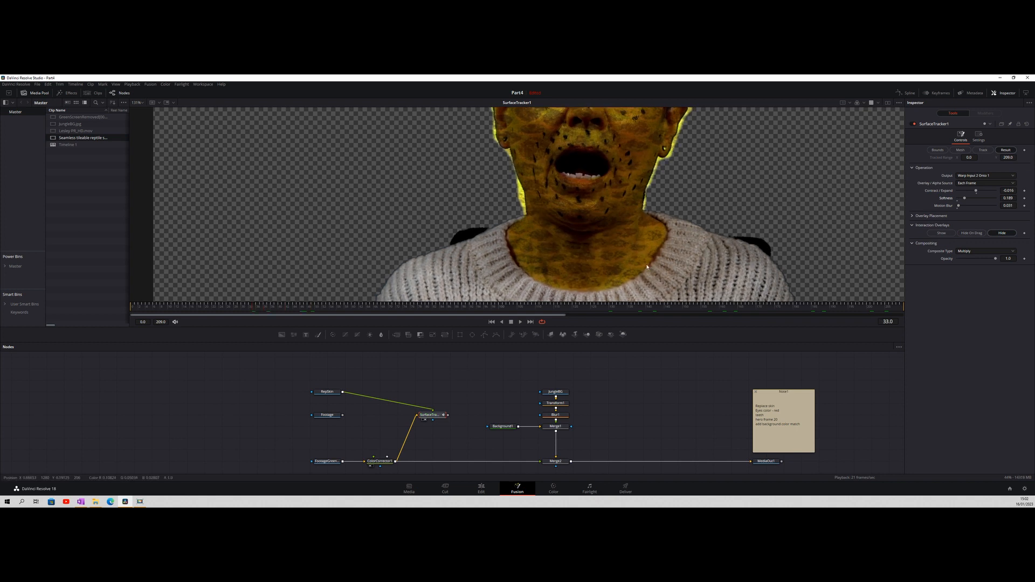
drag(715, 194, 724, 270)
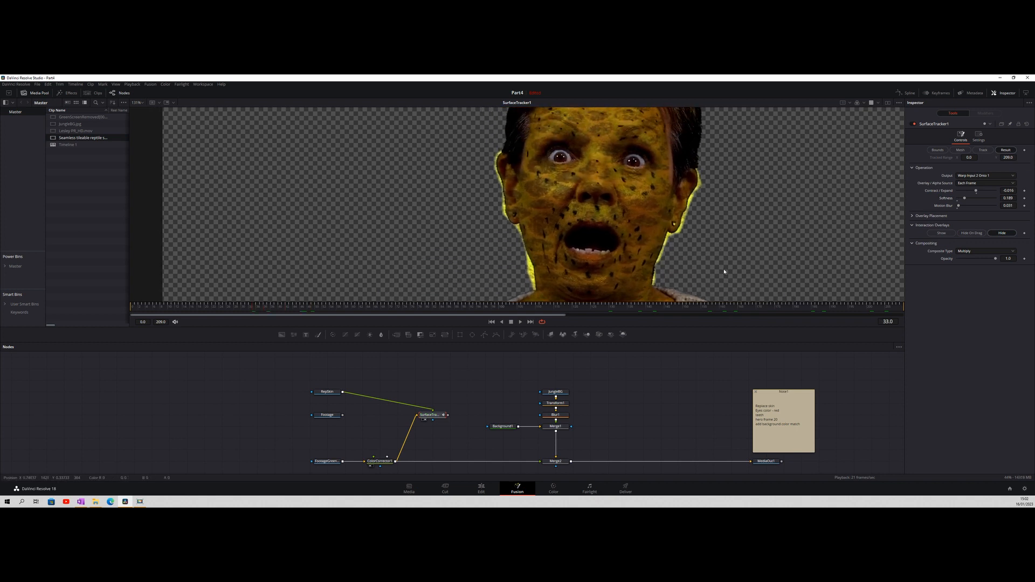
drag(753, 200, 754, 229)
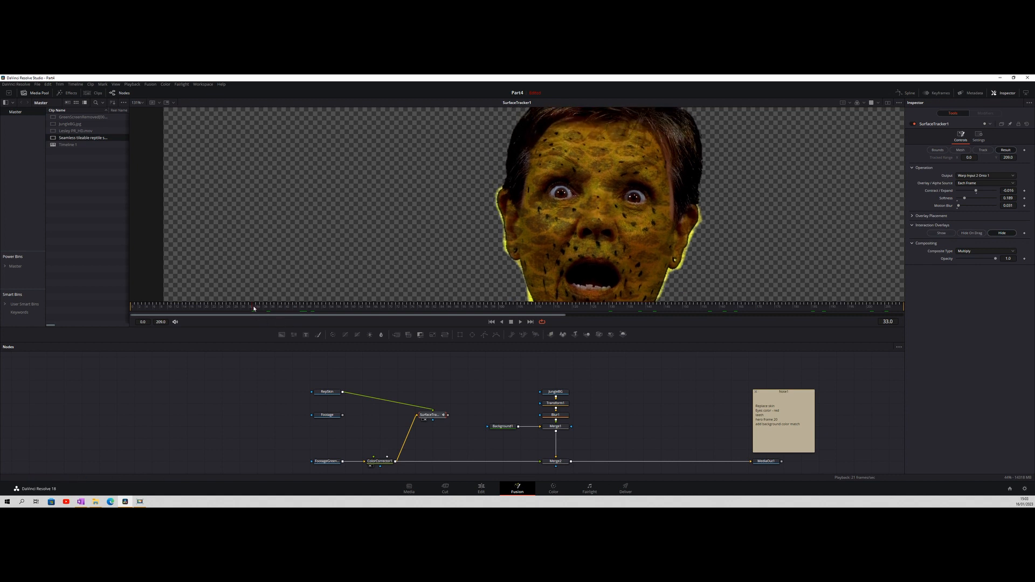
click(135, 307)
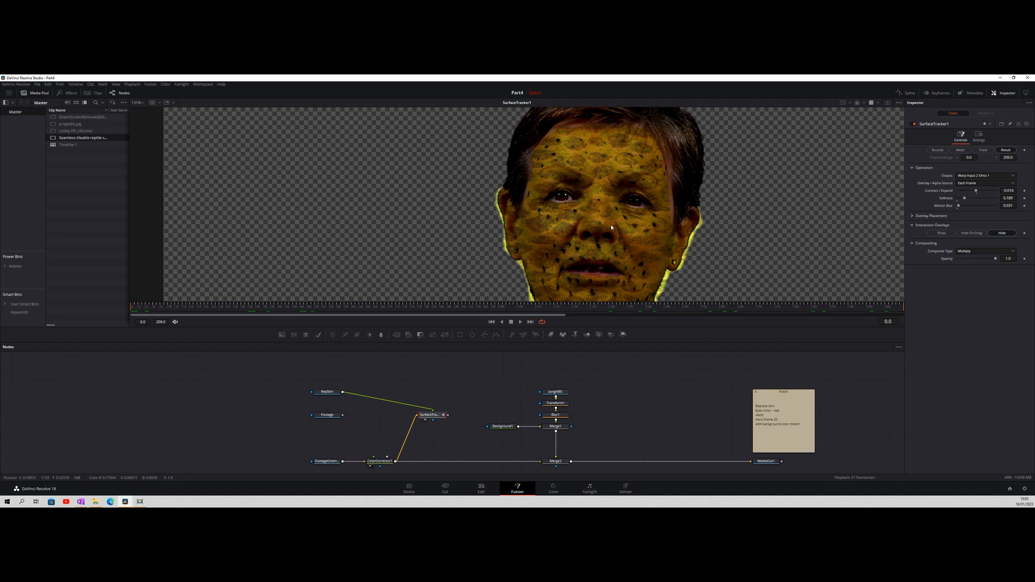
Insert a Color Corrector between RepSkin and the Surface Tracker and set its Hue to 0.02 and Saturation to 0.83
click(335, 393)
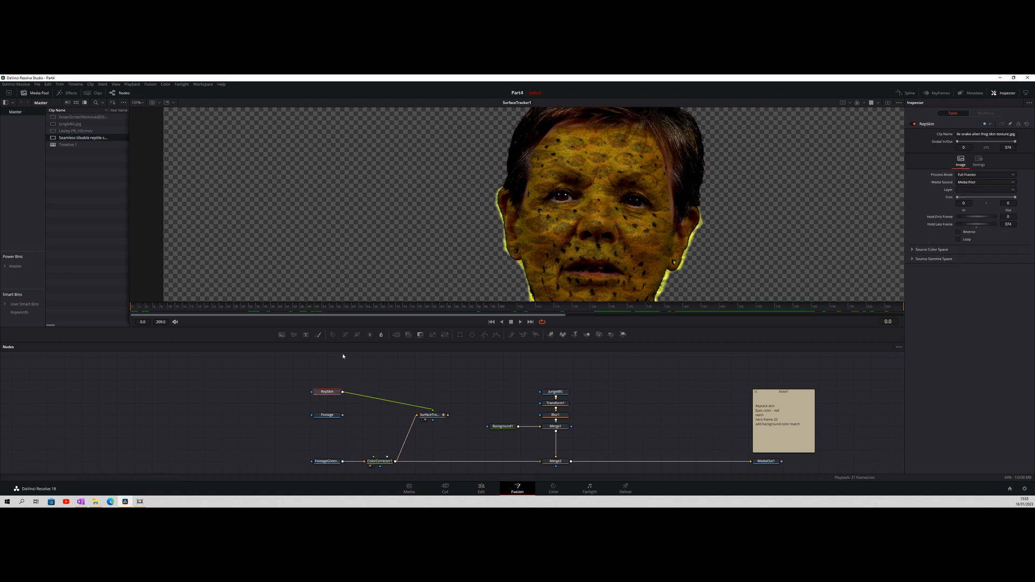
click(332, 334)
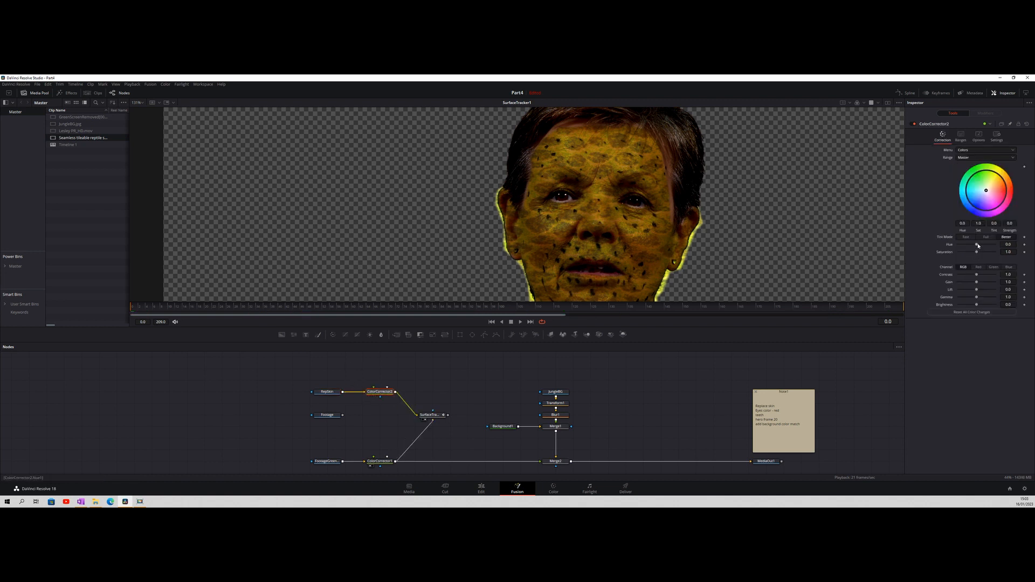
drag(976, 245, 977, 247)
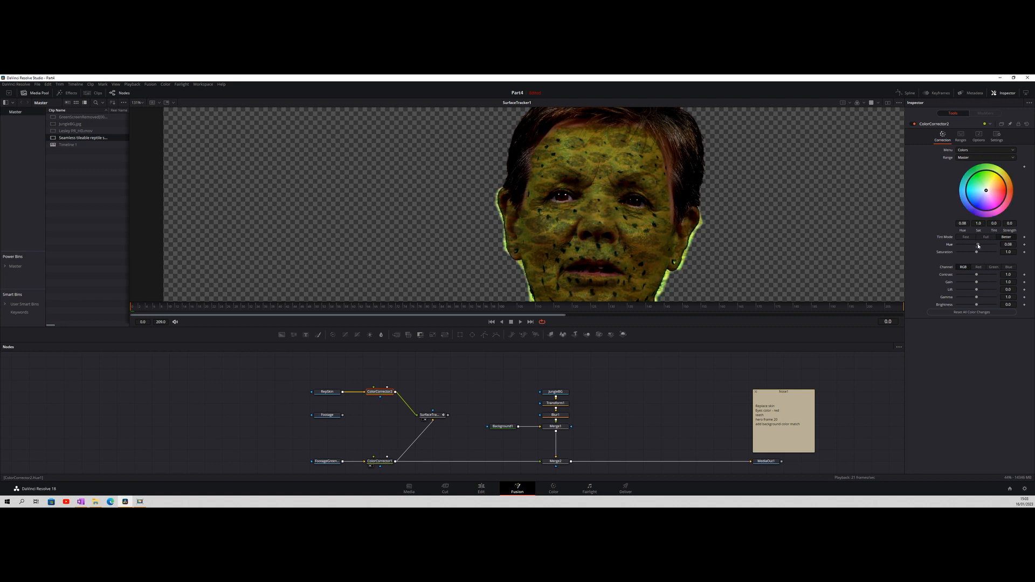
drag(978, 246, 976, 246)
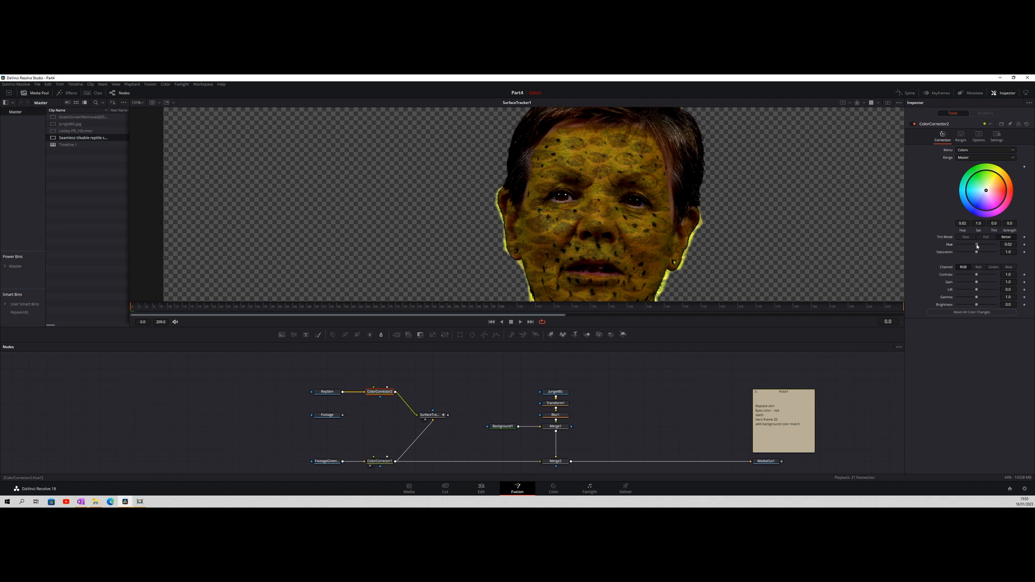
drag(976, 251, 974, 253)
drag(973, 256, 973, 256)
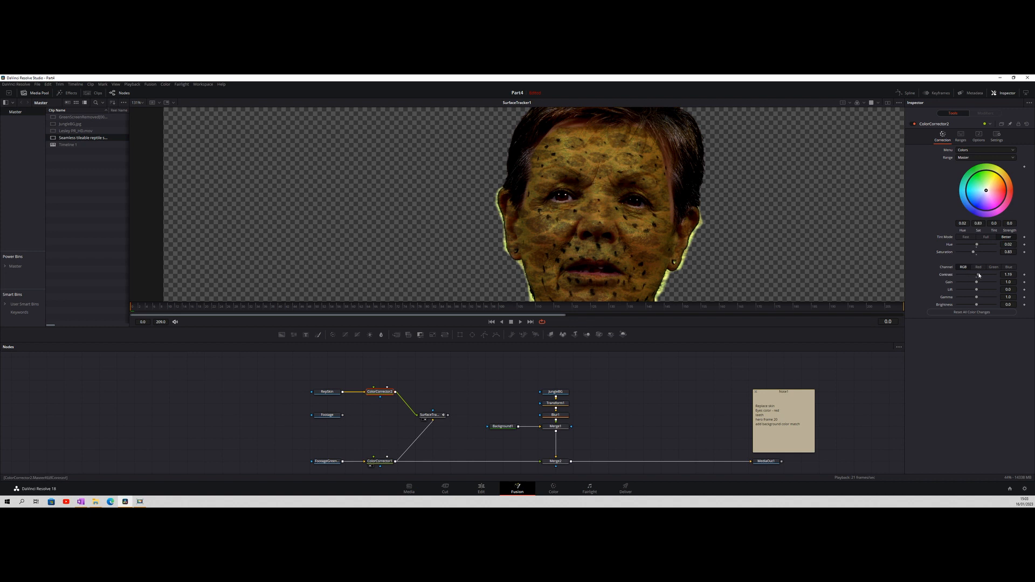
Set the texture Color Corrector's Contrast to 1.35, Gain to 1.32 and Lift to -0.08, and preview the animated face
drag(979, 274, 978, 276)
drag(977, 282, 979, 283)
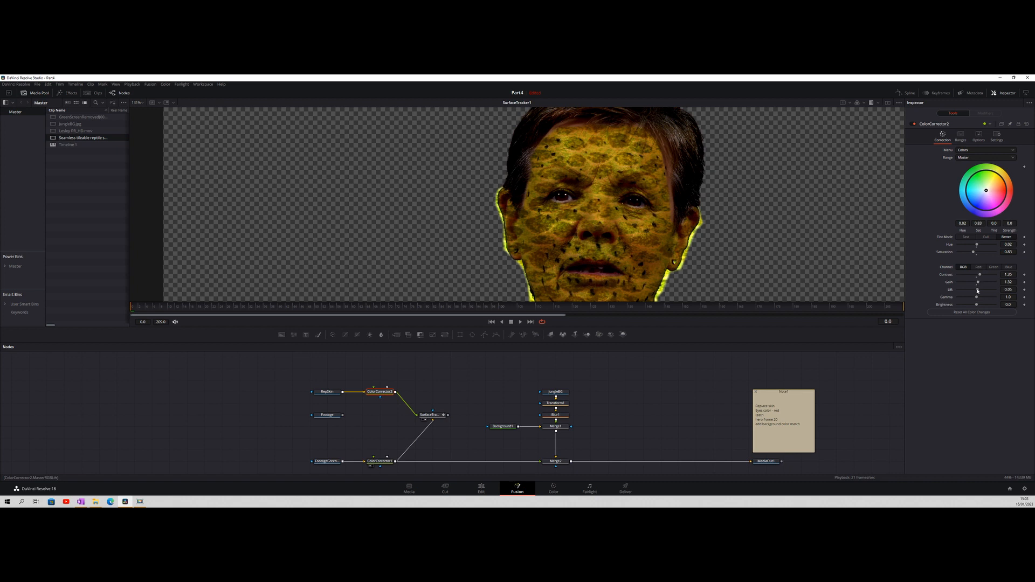
drag(977, 290, 974, 291)
click(521, 323)
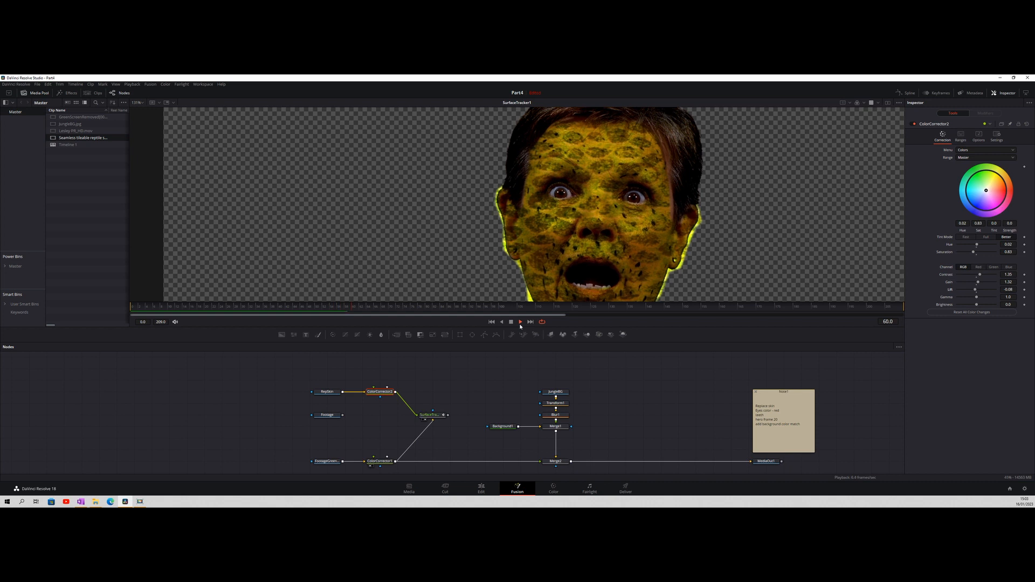
click(520, 322)
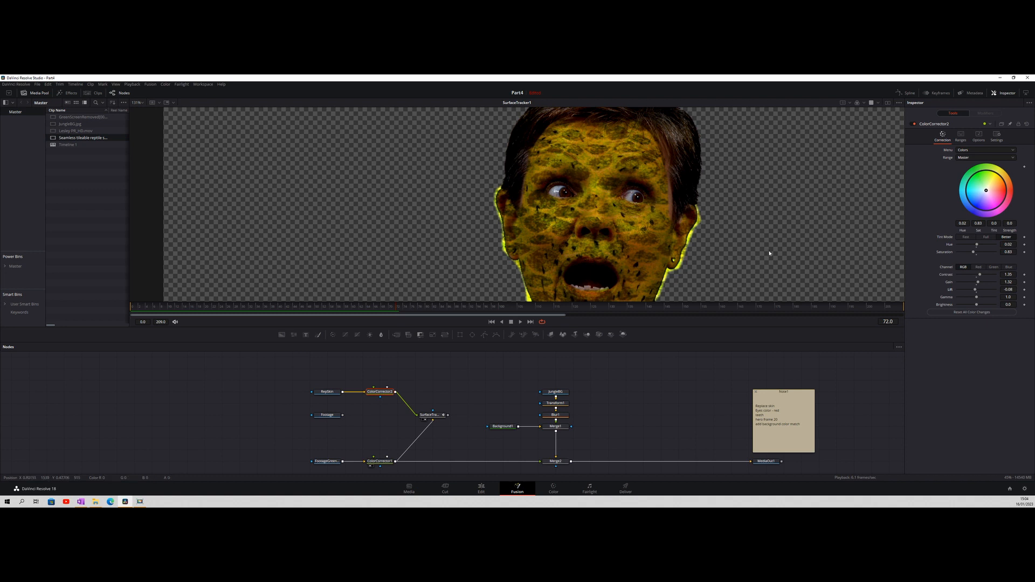
drag(394, 308, 135, 310)
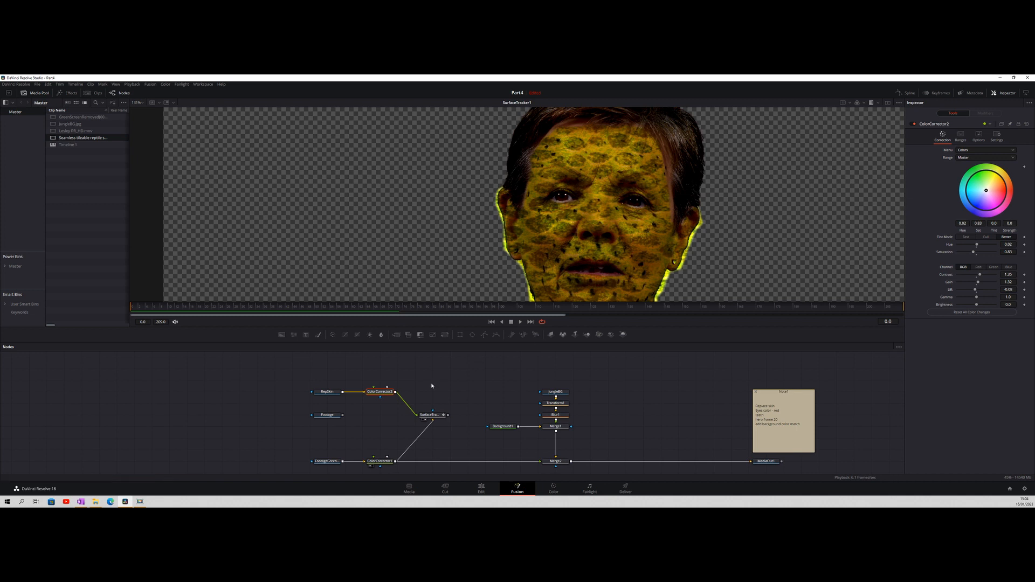
Show the Surface Tracker's overlays, move the mesh edge points on the forehead out to the hairline and check them in the Result stage
click(432, 415)
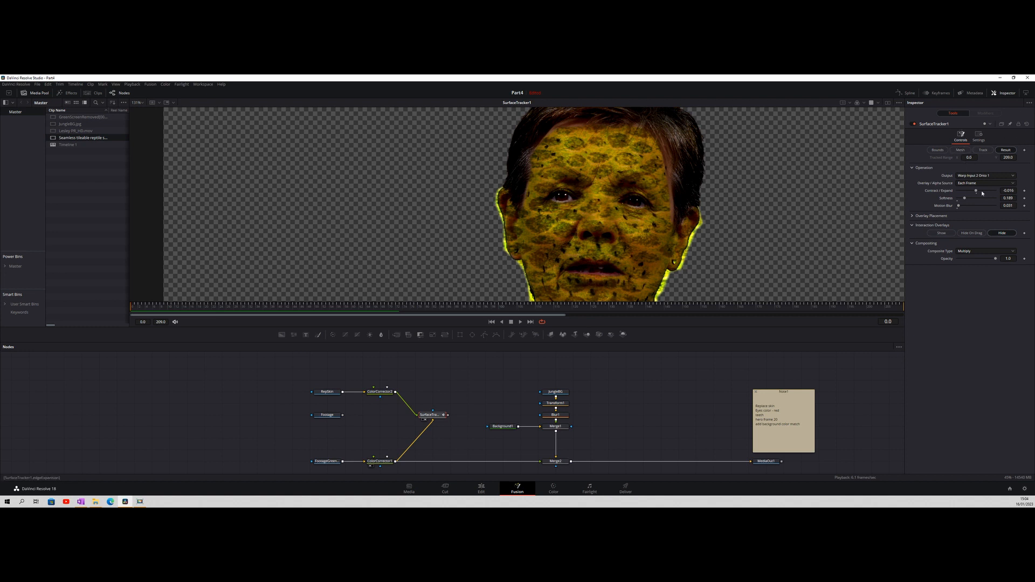
click(942, 233)
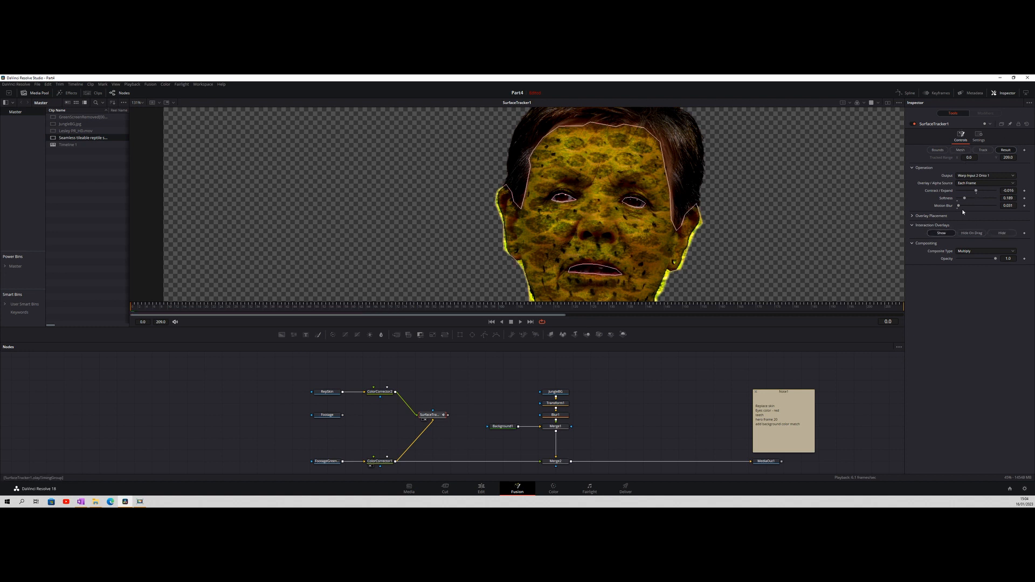
click(954, 152)
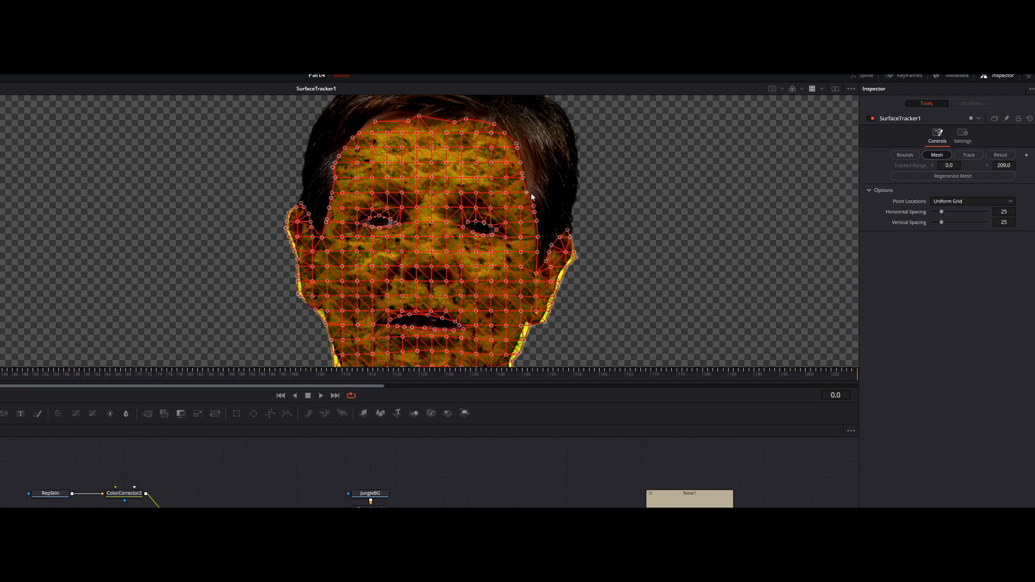
drag(533, 192, 529, 135)
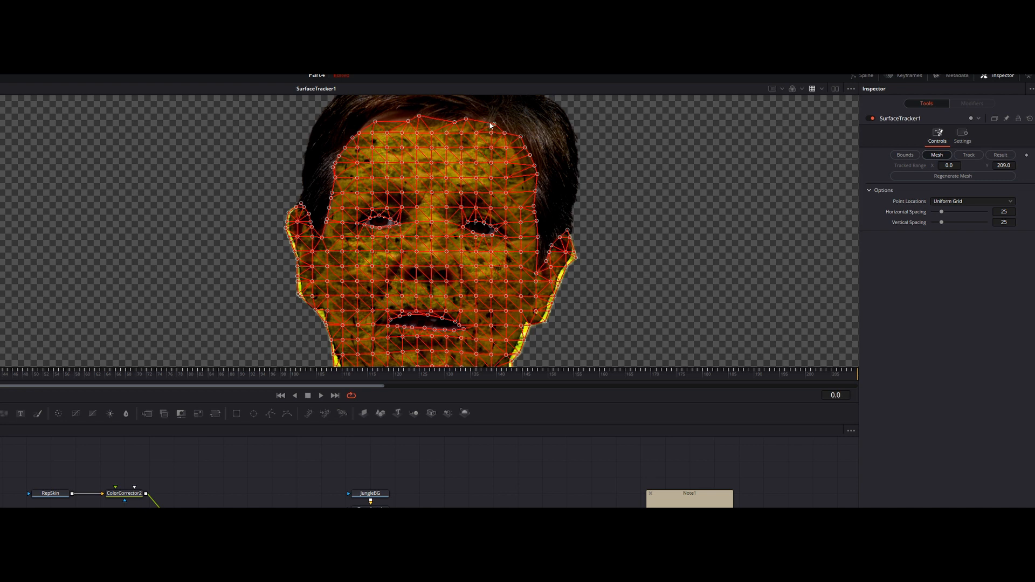
click(455, 121)
drag(419, 116, 360, 130)
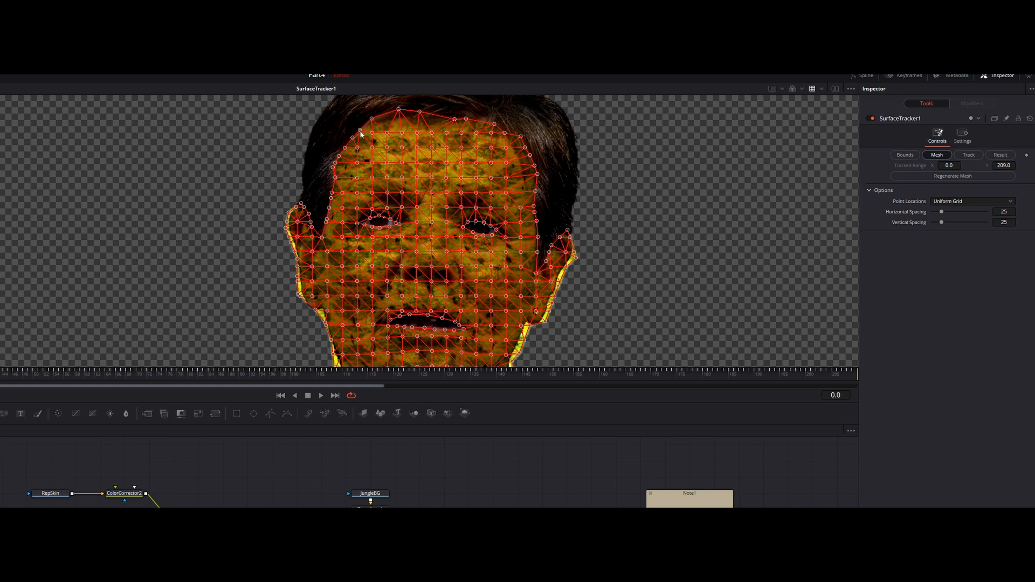
click(1001, 156)
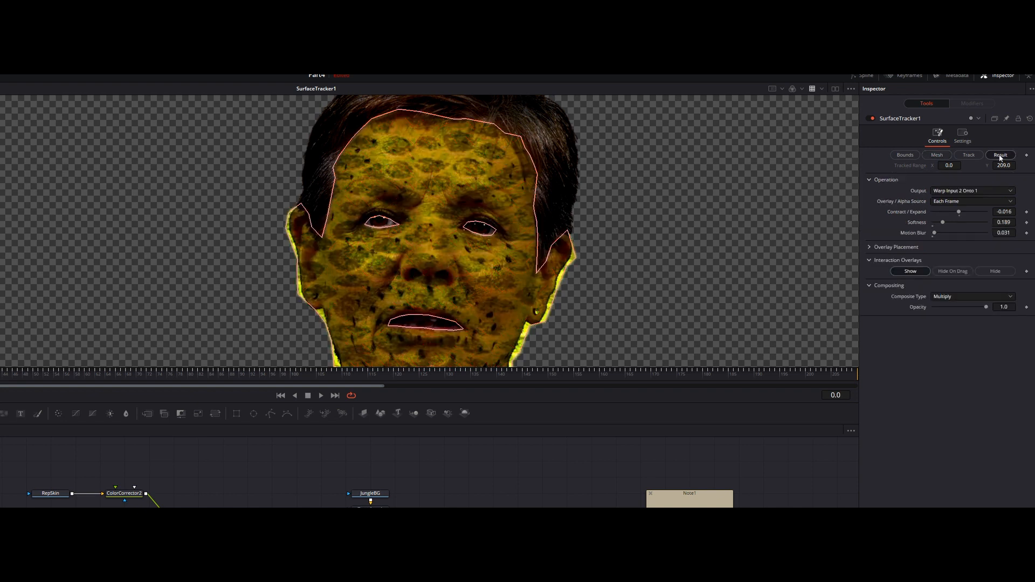
Move a mesh edge point at the side of the forehead to the hairline on frame 209 and check the Result stage
click(938, 155)
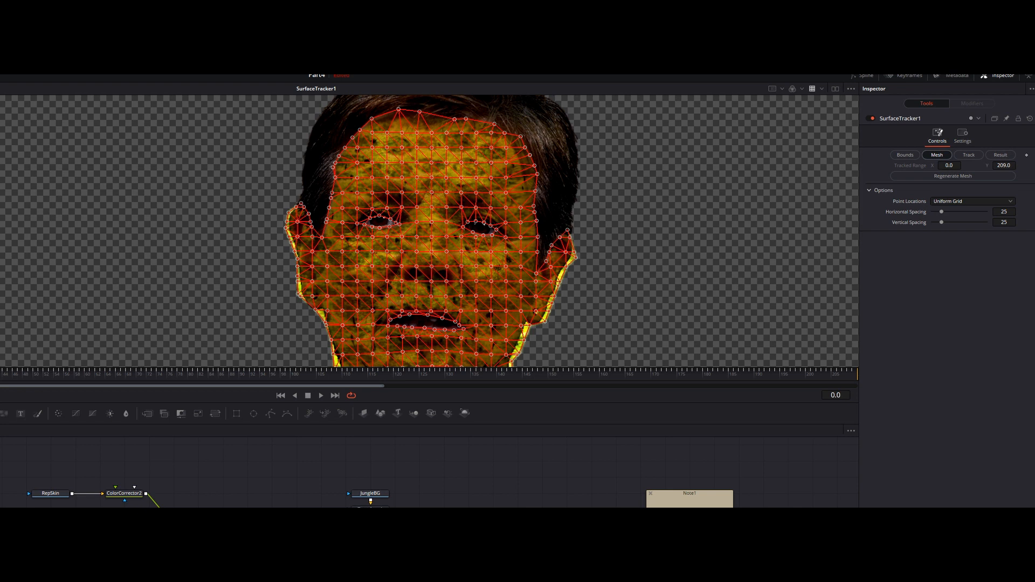
click(335, 396)
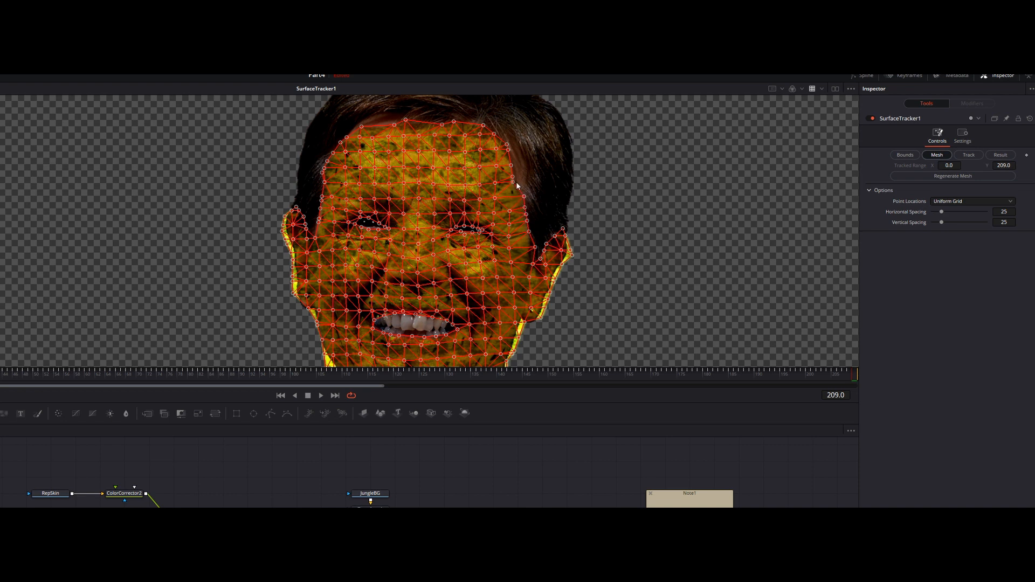
mouse_move(520, 184)
mouse_down()
mouse_move(536, 172)
mouse_move(524, 172)
mouse_up()
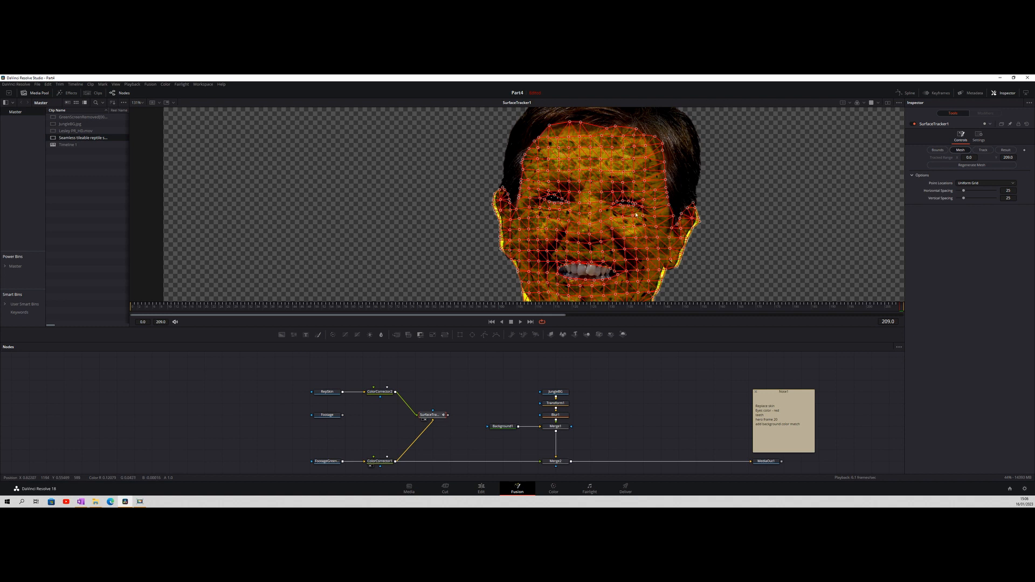
click(1005, 150)
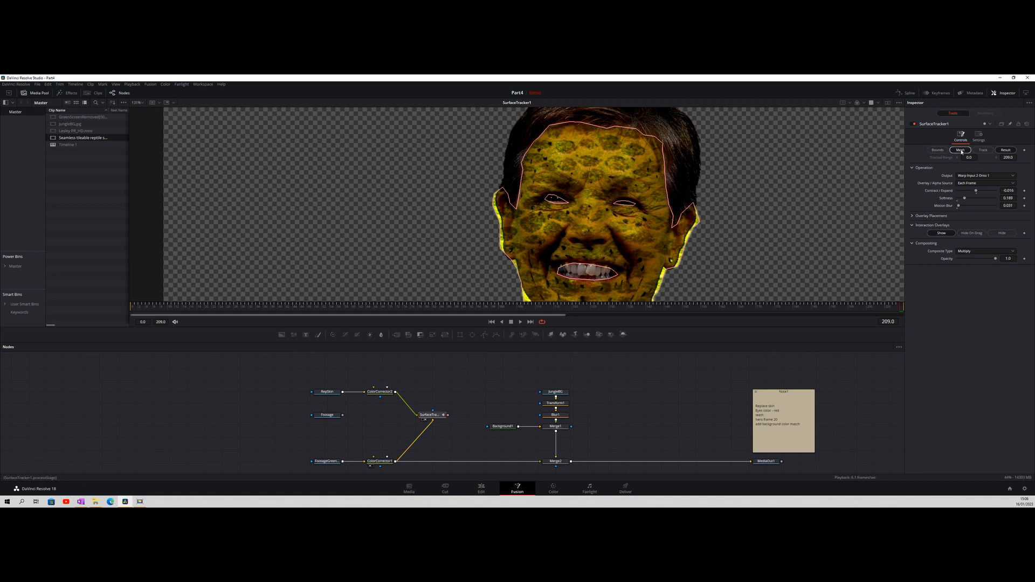
Return to the Mesh stage and fit the mesh points around one eye's corners to the edge of the eye opening
click(961, 151)
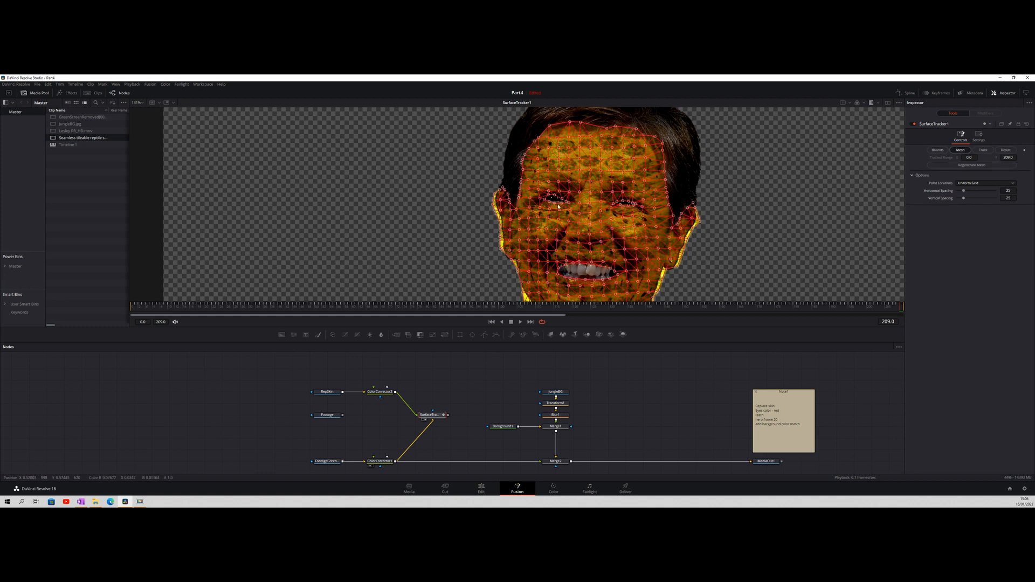
scroll(558, 207, up, 5)
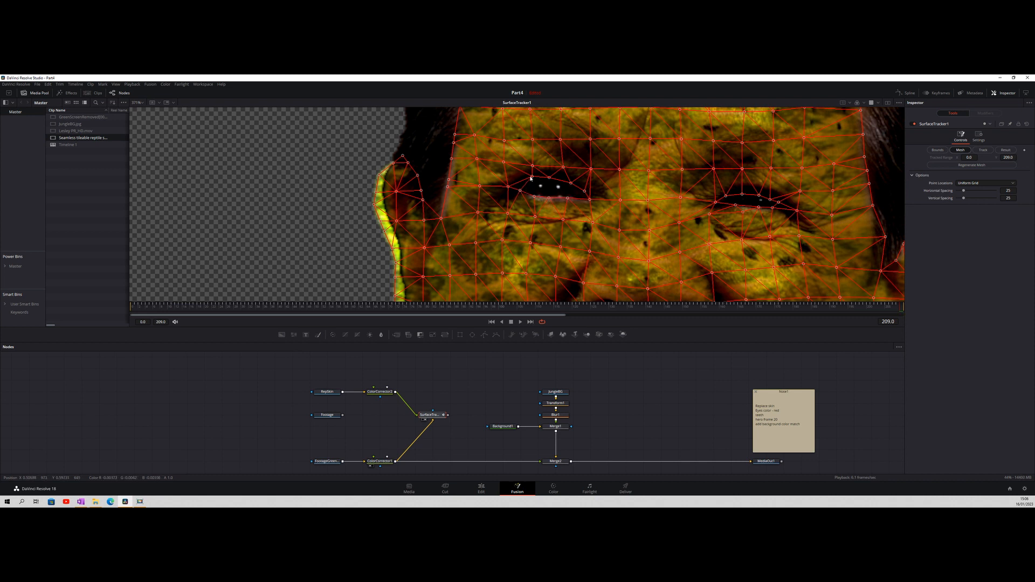
right_click(776, 208)
click(777, 204)
drag(779, 203, 788, 206)
mouse_move(789, 206)
mouse_down()
mouse_move(792, 214)
mouse_move(775, 198)
mouse_up()
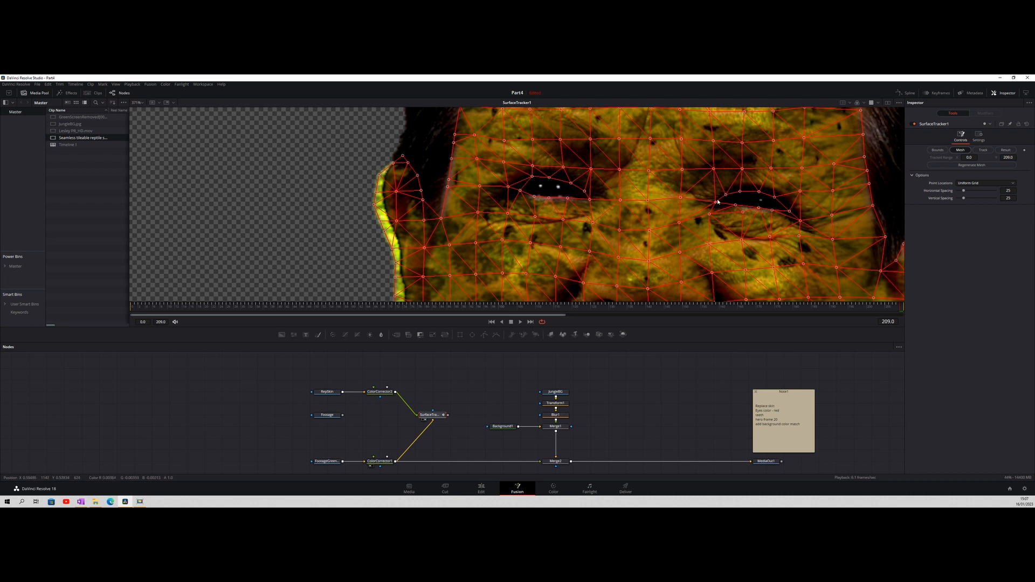
drag(717, 204, 735, 205)
Inspect the mesh around the mouth, eyes and ears and move the edge point where the earlobe meets the jaw outward
scroll(705, 230, down, 6)
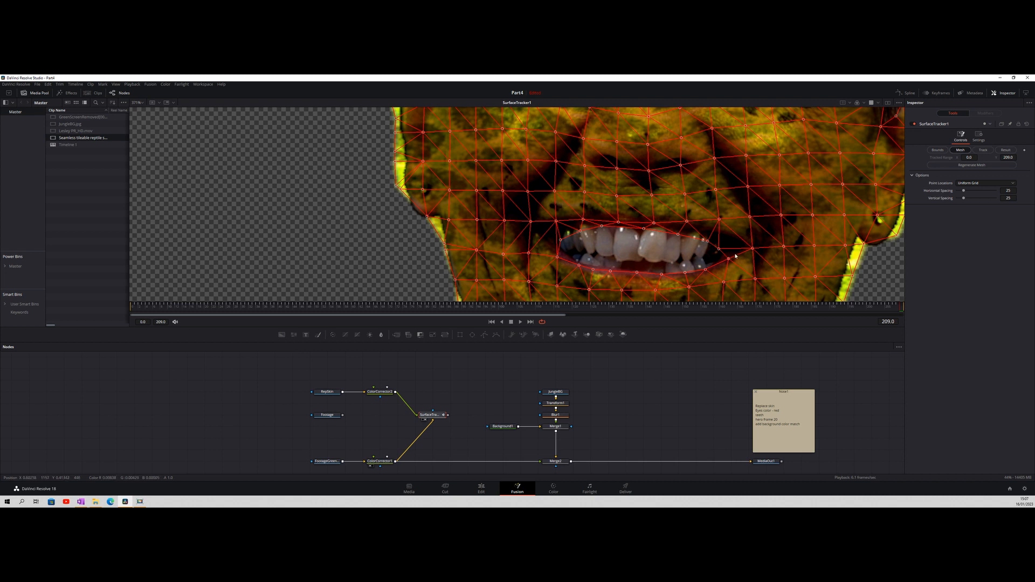
scroll(735, 256, up, 6)
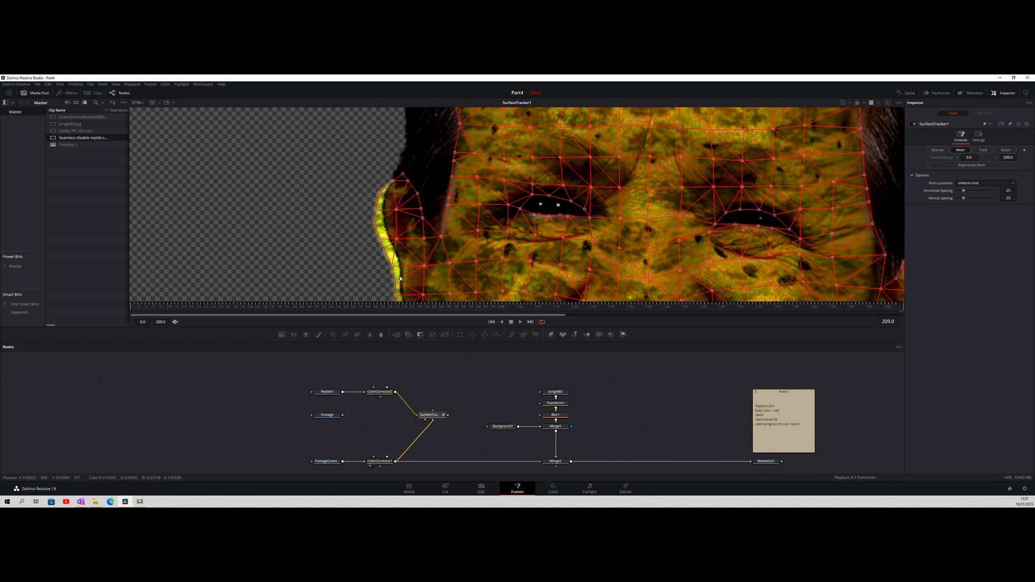
scroll(372, 240, down, 4)
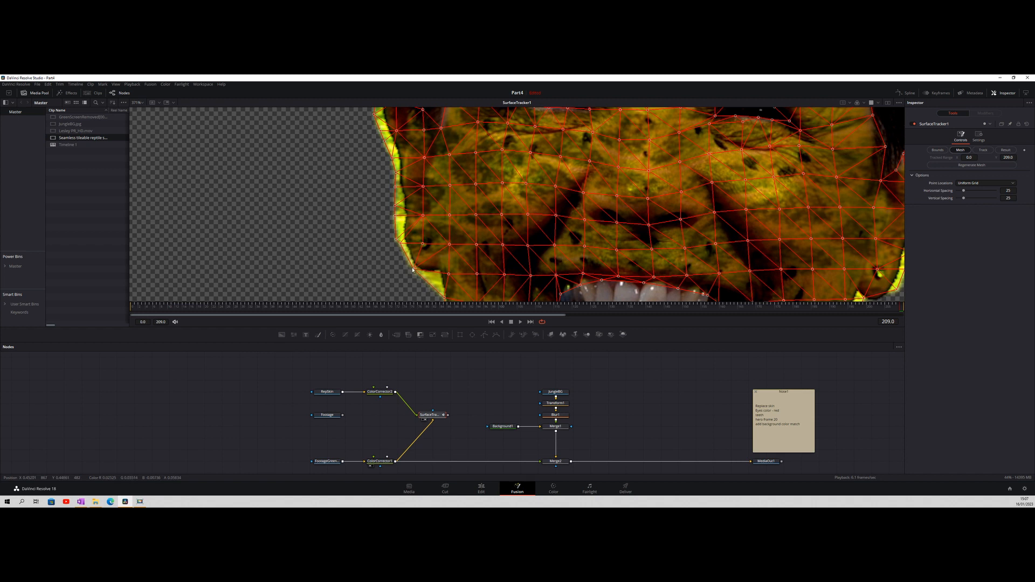
scroll(874, 297, down, 2)
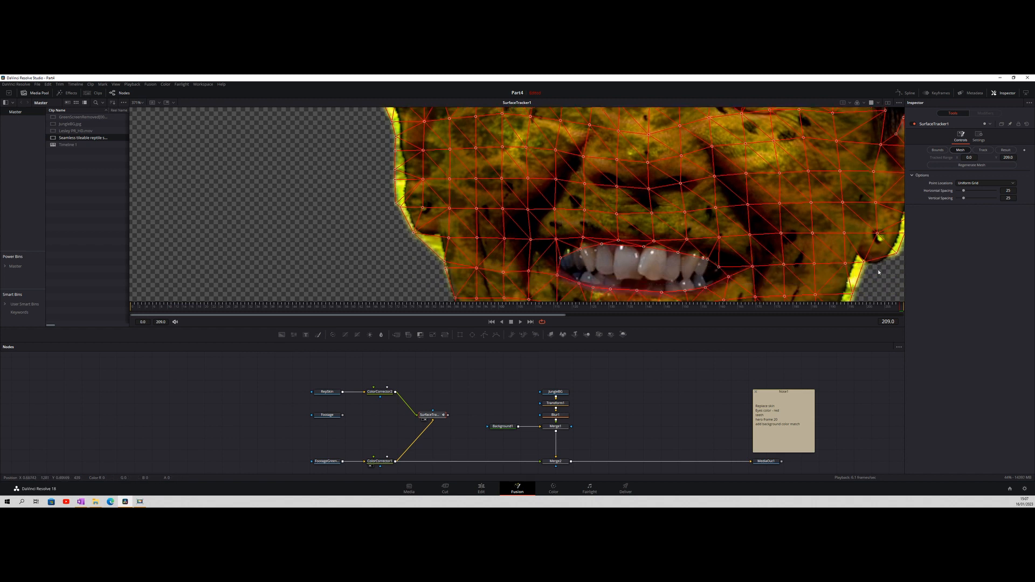
drag(864, 263, 869, 272)
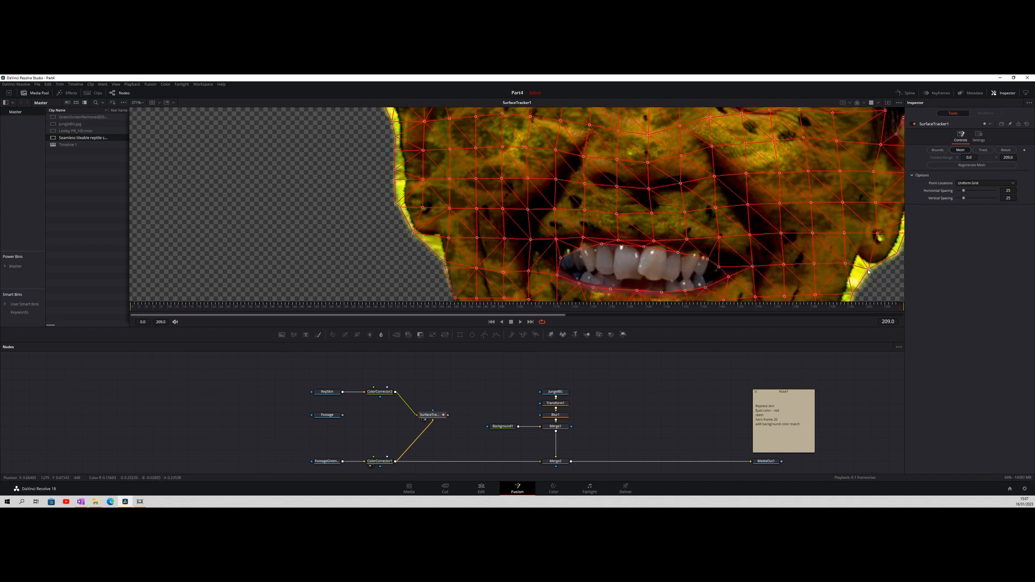
Move the mesh edge points along the base of the neck outward to meet the sweater collar
scroll(850, 280, down, 12)
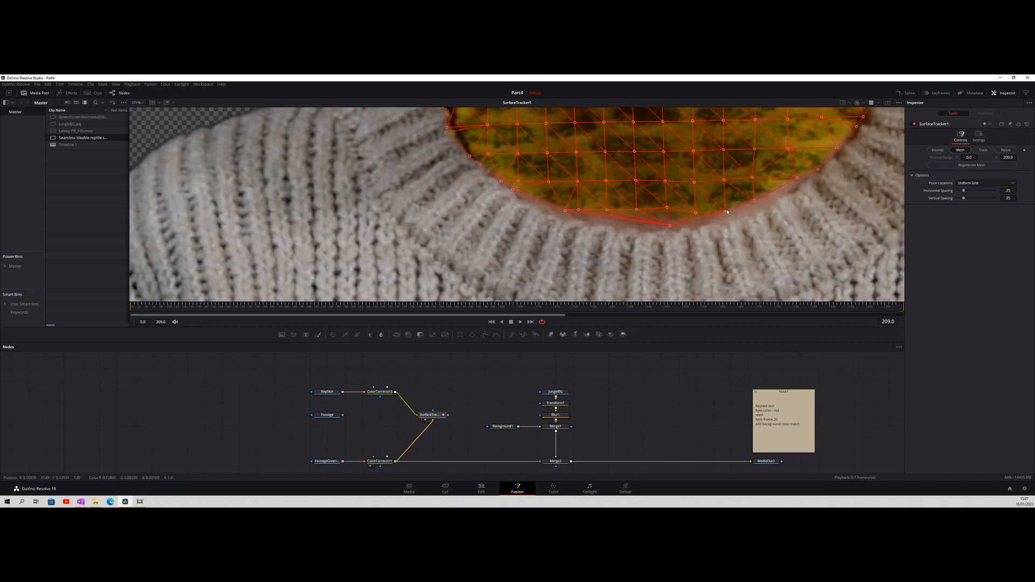
drag(726, 215, 763, 214)
drag(798, 180, 801, 187)
drag(837, 150, 840, 152)
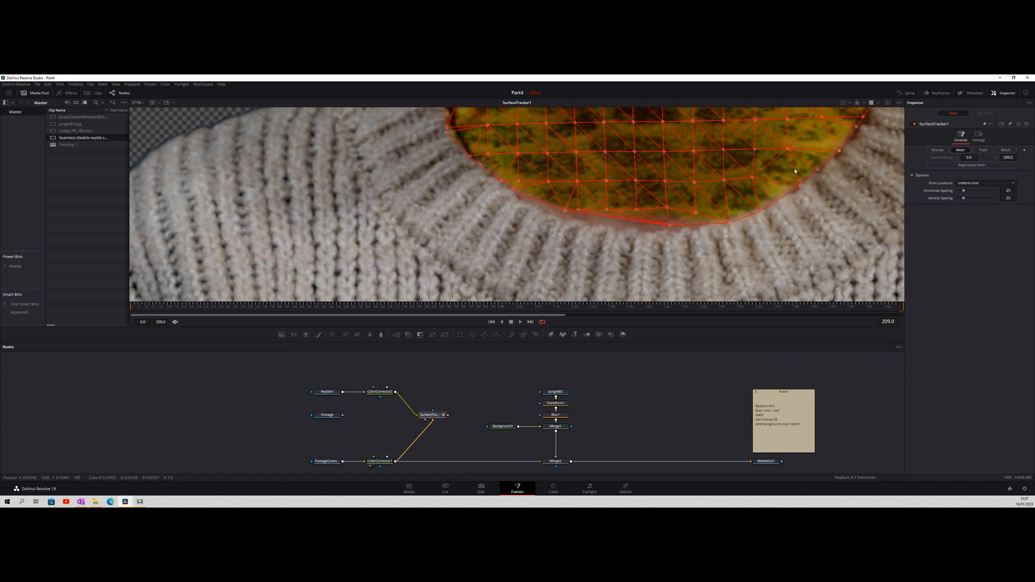
drag(670, 228, 667, 233)
drag(565, 212, 559, 216)
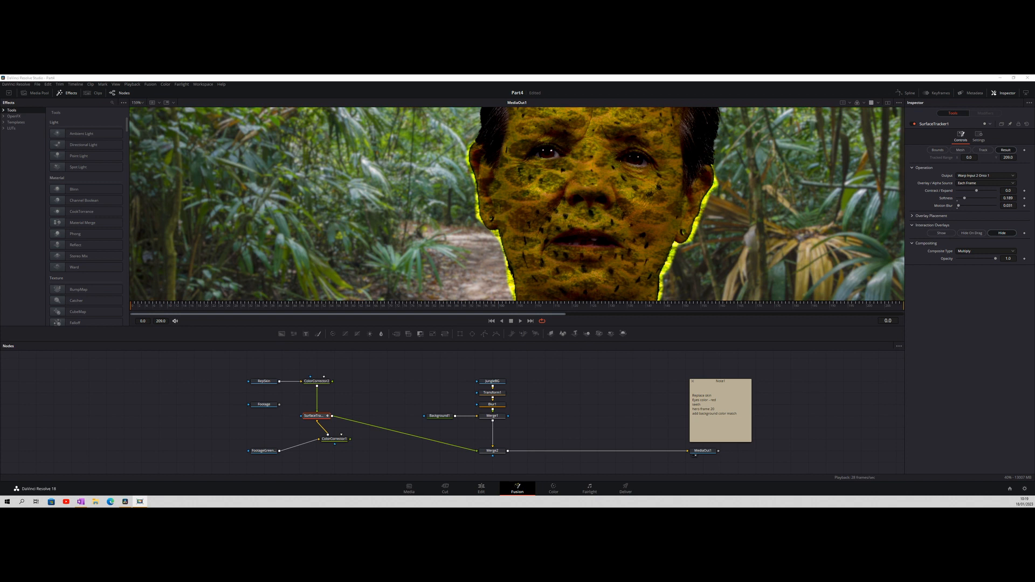
Play the jungle composite and compare how the reptile texture sits on the mouth and eyes across several frames
key(space)
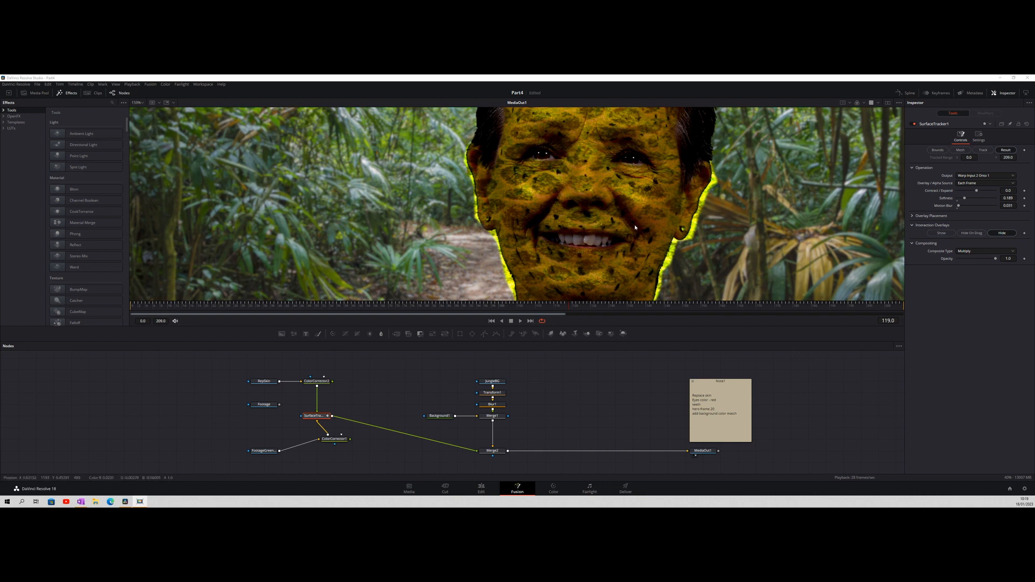
key(Right)
key(Right)
key(Right)
key(Right)
key(Right)
key(Right)
key(Right)
key(Right)
key(Right)
key(Right)
key(Right)
key(Right)
key(Right)
key(Right)
key(Right)
key(Right)
key(Right)
key(Right)
key(Right)
key(Right)
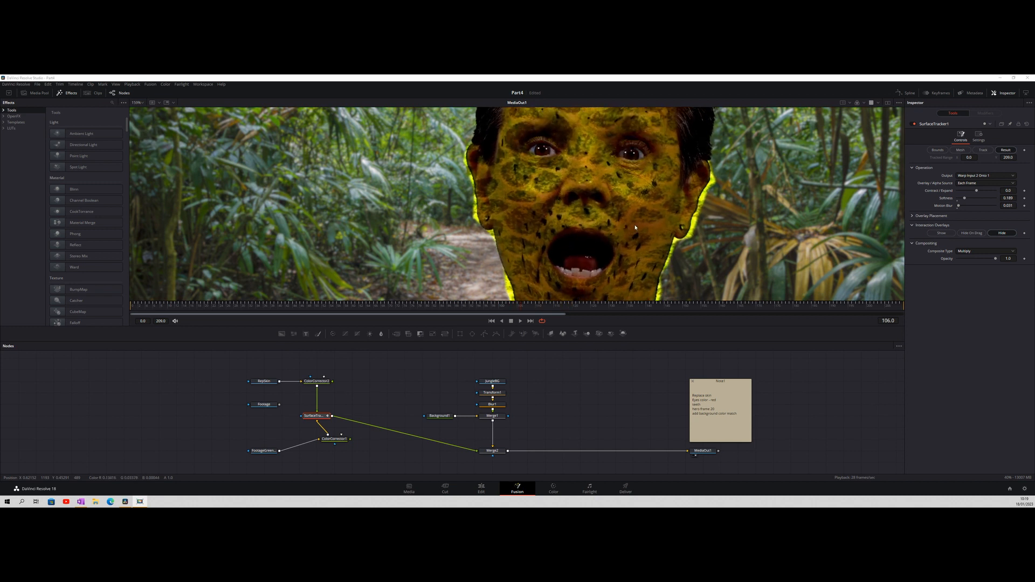
key(Left)
key(Left)
key(Left)
key(Left)
key(Left)
key(Left)
key(Left)
key(Left)
key(Left)
key(Left)
key(Left)
key(Left)
key(Left)
key(Left)
key(Left)
key(Left)
key(Left)
key(Left)
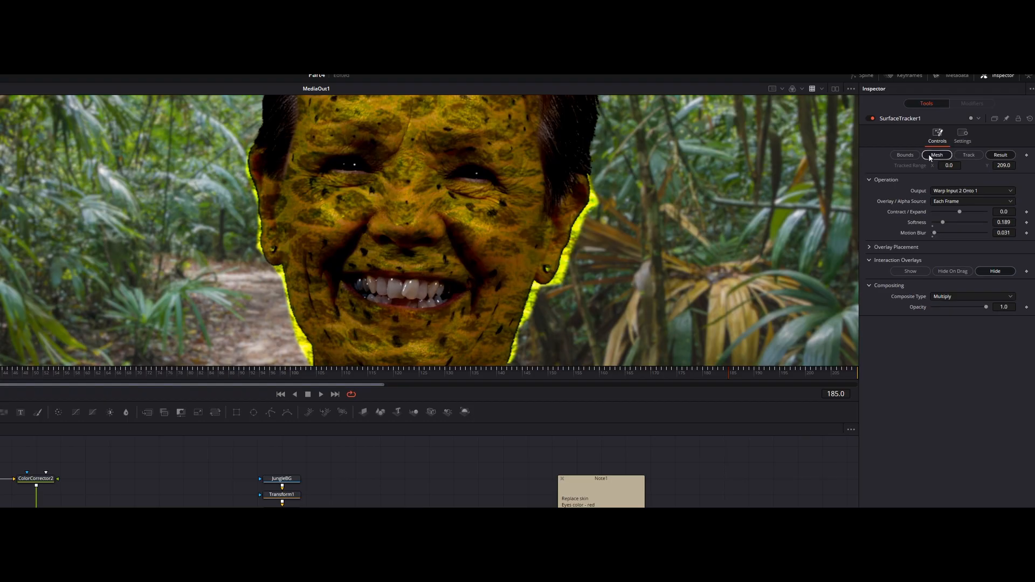
Examine the Surface Tracker mesh over the composite back to the first frame and review the Quality options of the Track stage
click(961, 150)
key(Left)
key(Left)
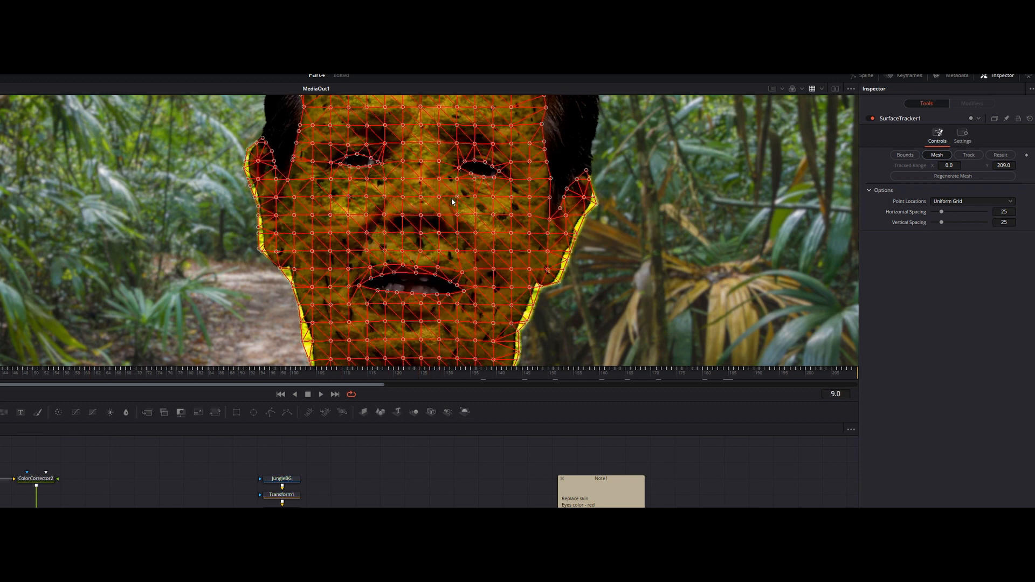
key(Left)
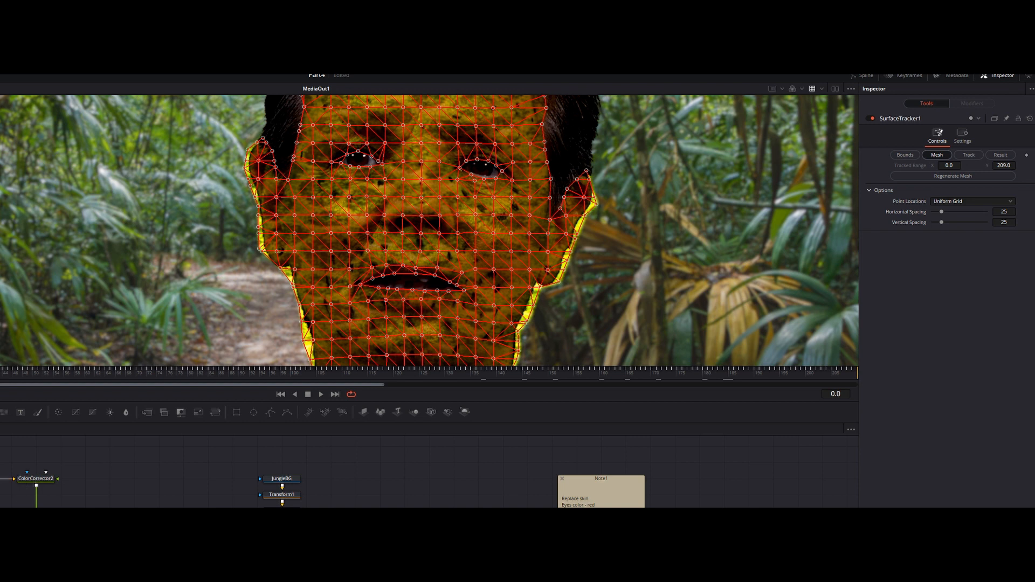
click(965, 154)
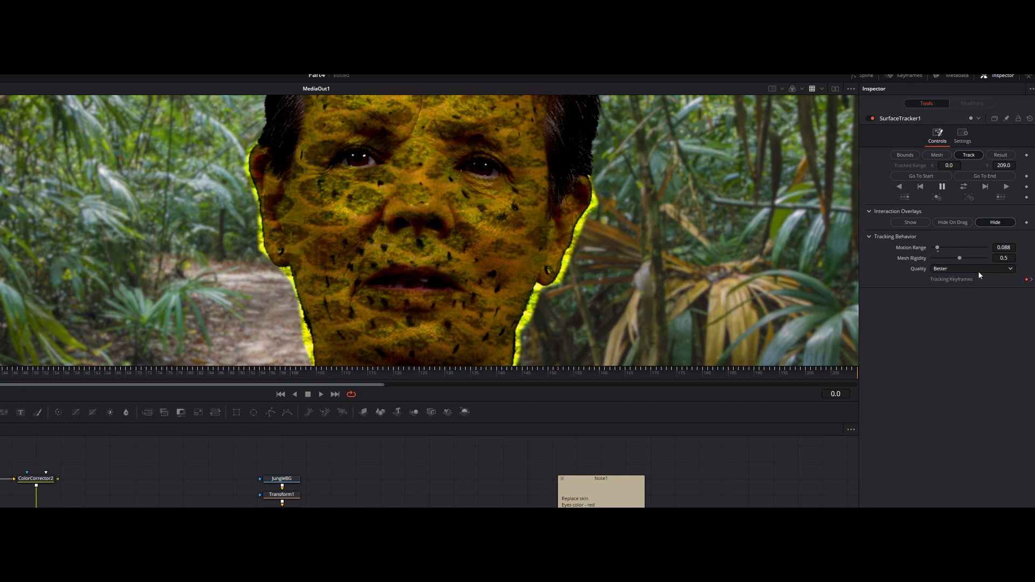
click(1011, 270)
click(956, 273)
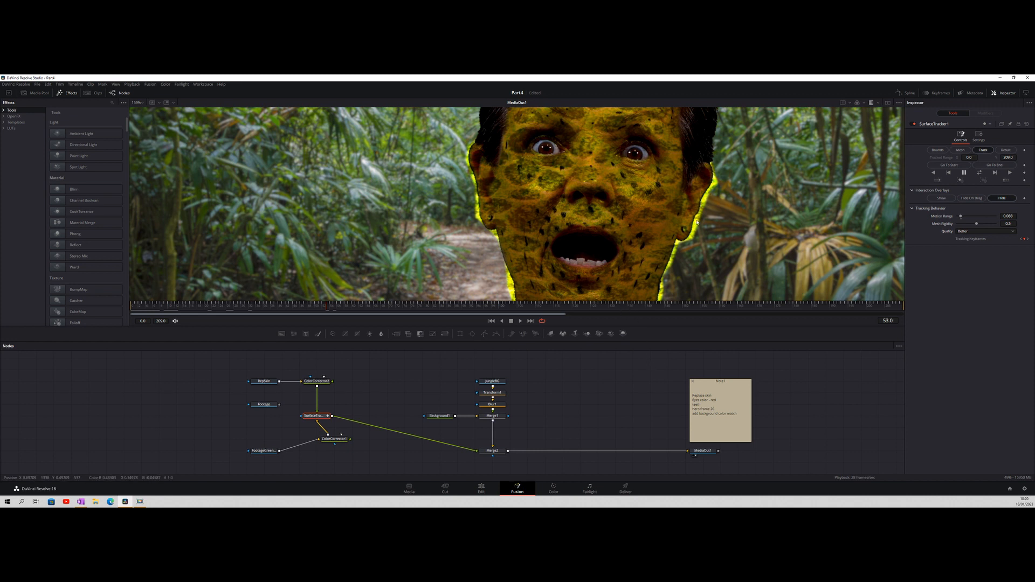
Show FootageGreenGone's alpha channel in a second viewer beside the final composite, with the composite fitted to its viewer
drag(602, 299, 610, 353)
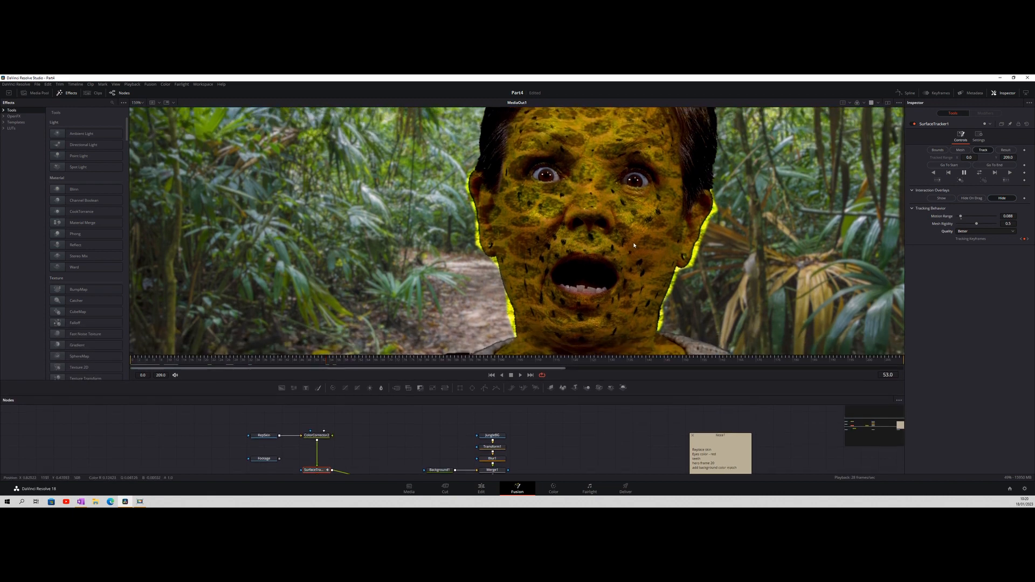
scroll(633, 242, down, 6)
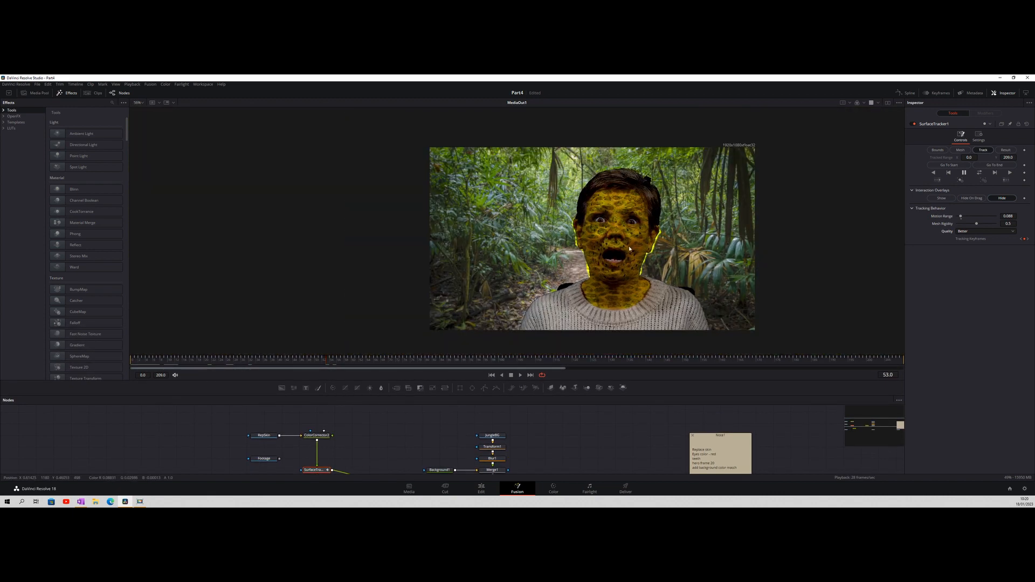
drag(610, 355, 618, 291)
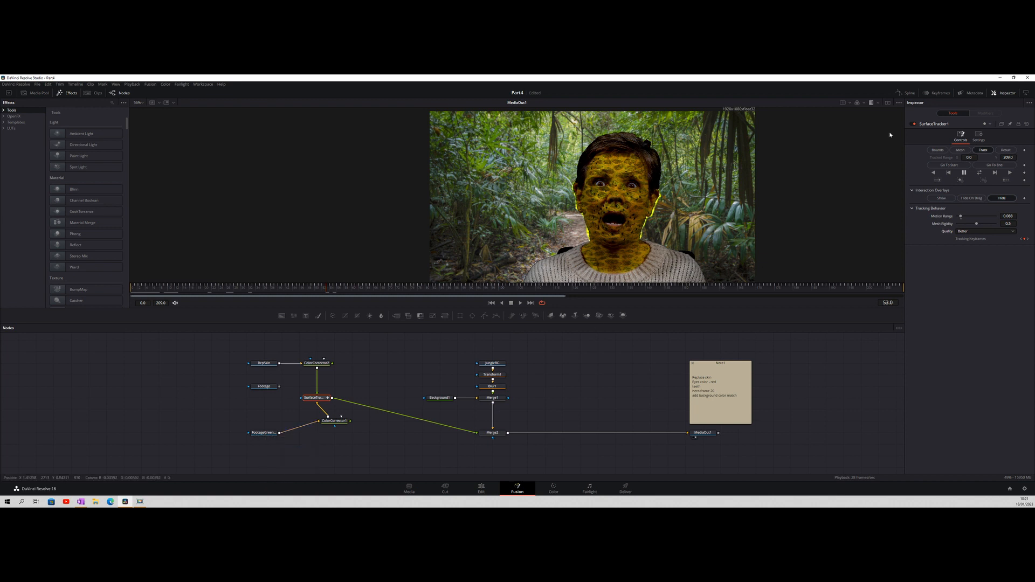
click(888, 104)
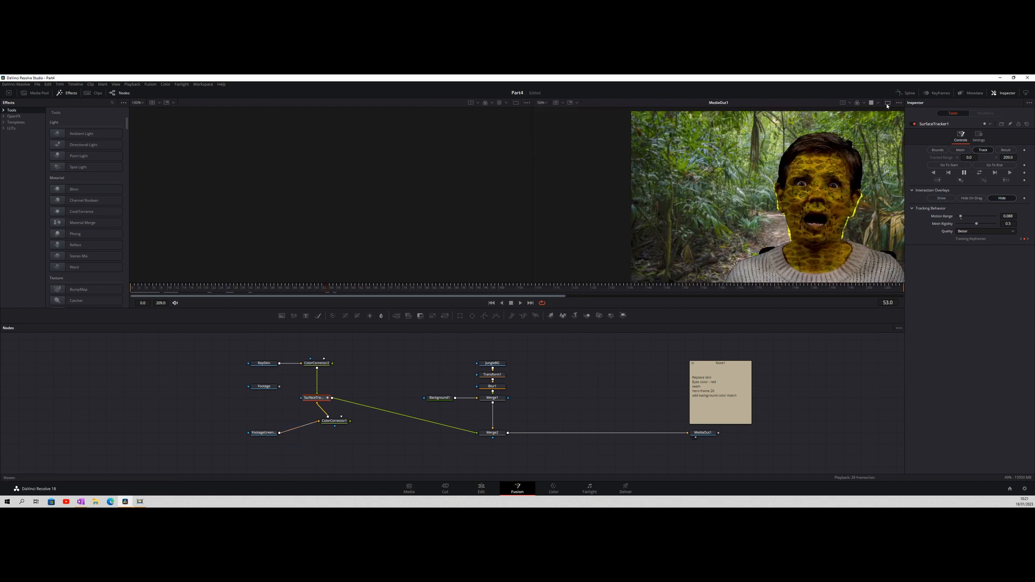
click(253, 439)
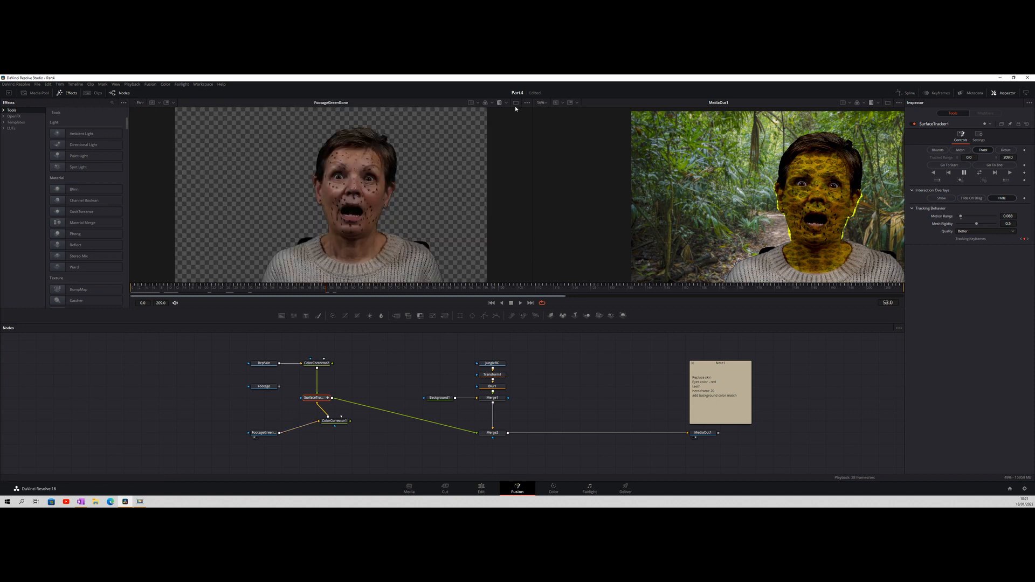
click(542, 102)
click(545, 111)
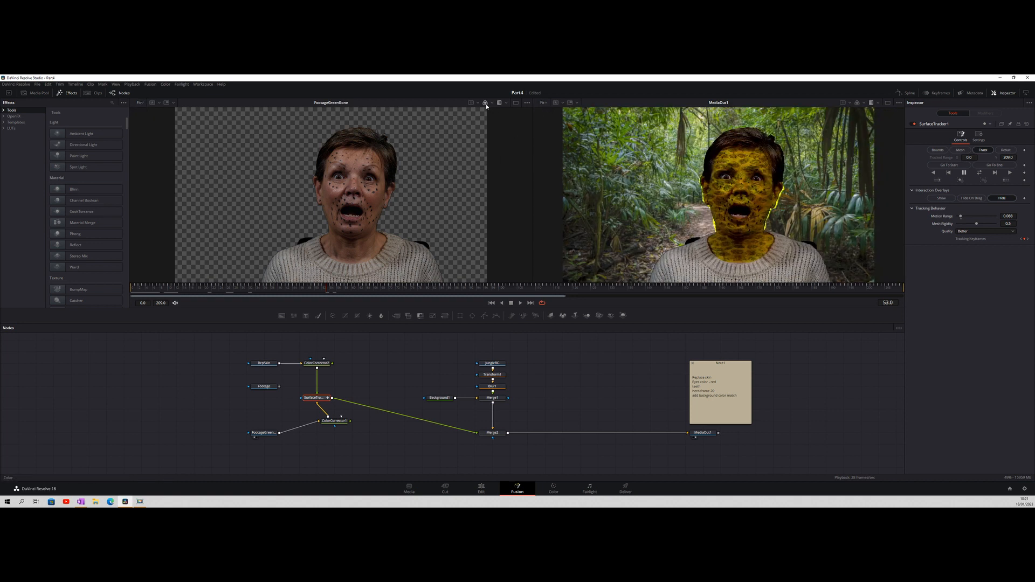
key(a)
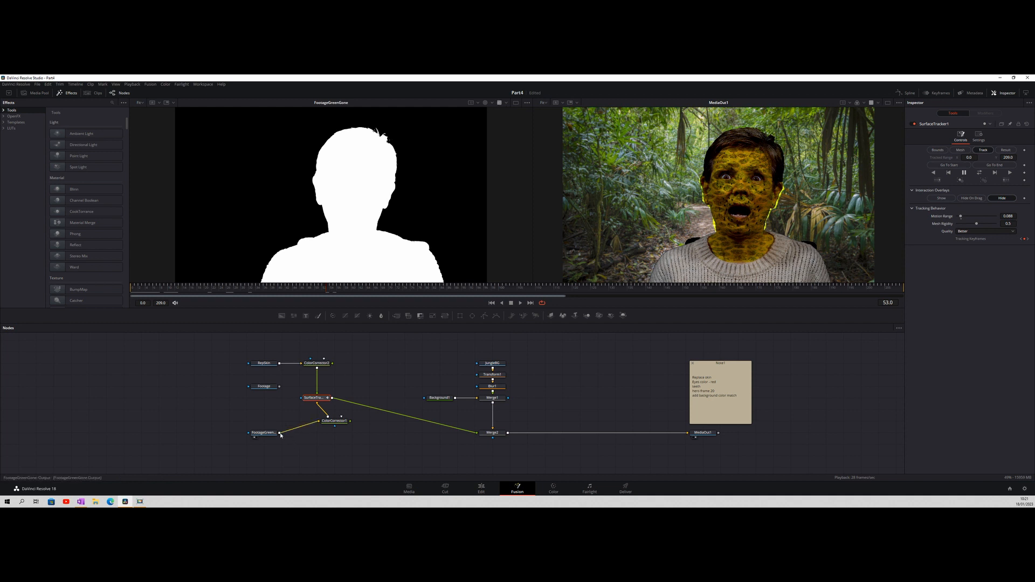
Connect FootageGreenGone's output to Merge2's effect mask to cut off the texture outside the woman's outline
drag(280, 435, 493, 375)
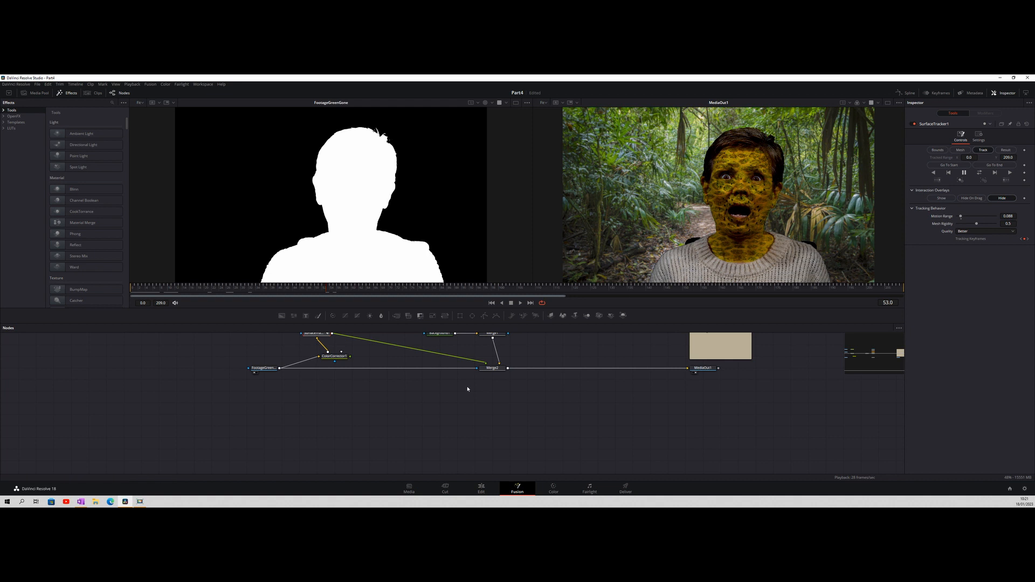
drag(477, 375, 396, 404)
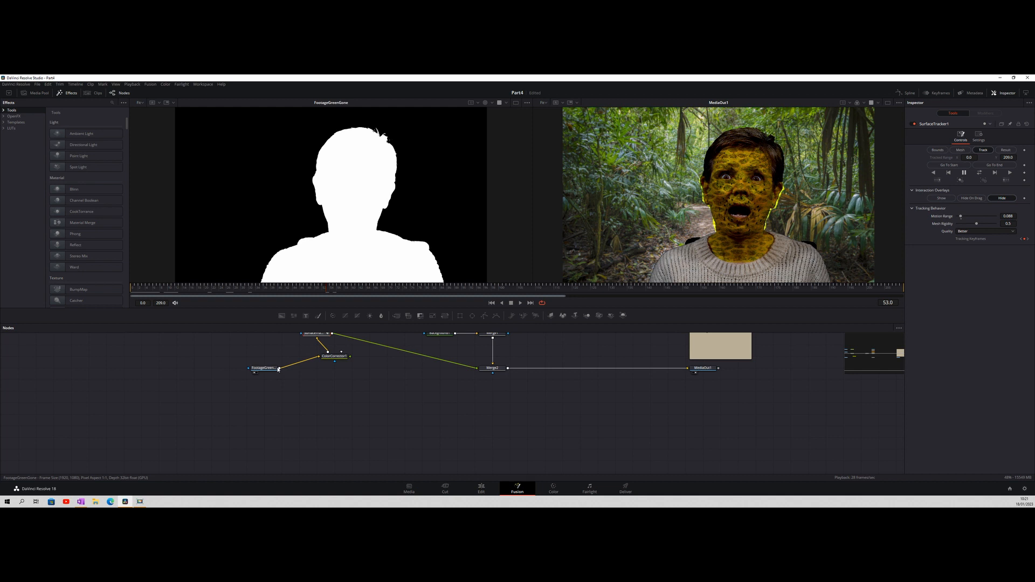
drag(279, 368, 491, 374)
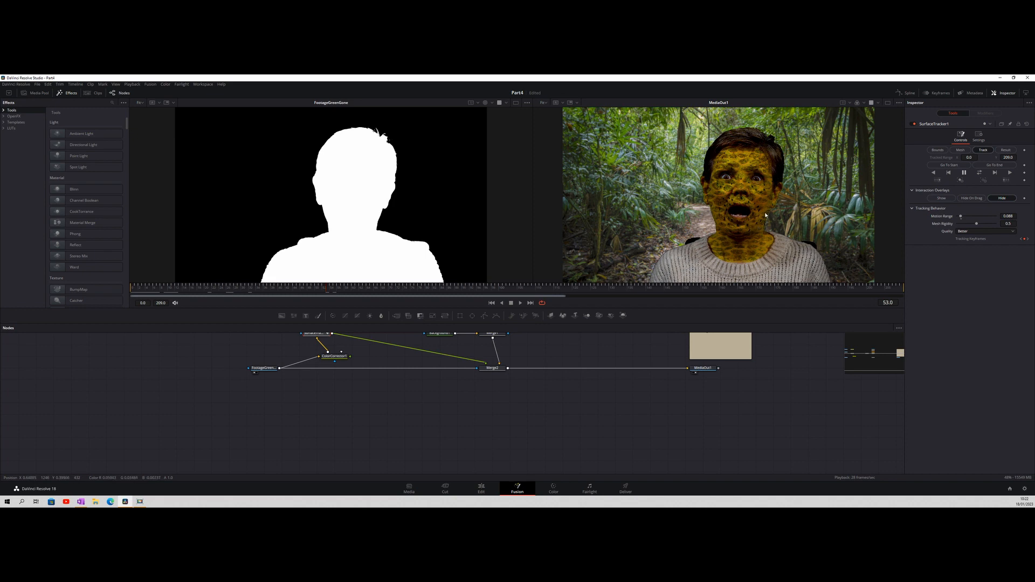
Add a Matte Control node and insert it between FootageGreenGone and Merge2's effect mask
scroll(761, 212, up, 2)
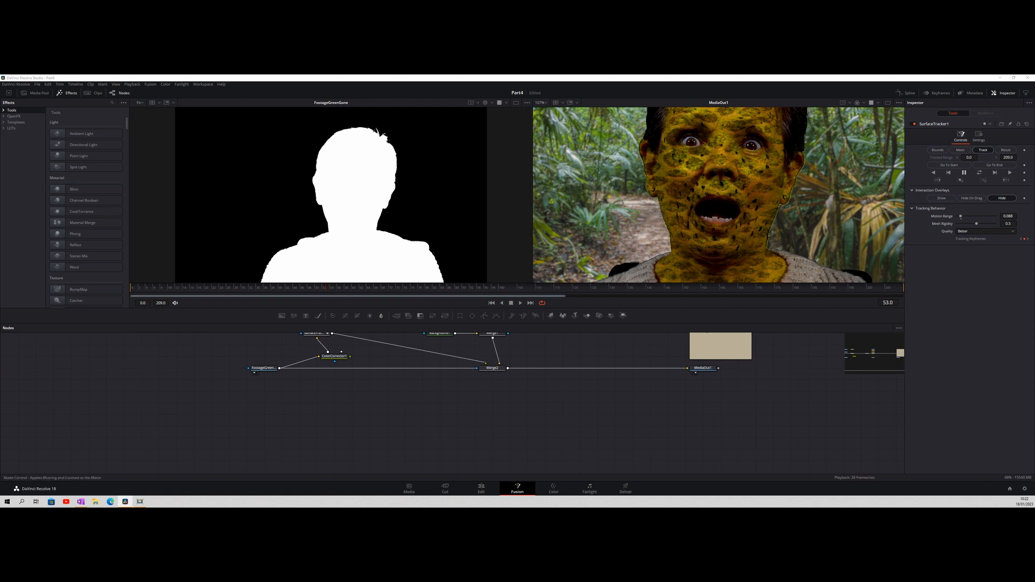
key(Return)
drag(461, 414, 374, 414)
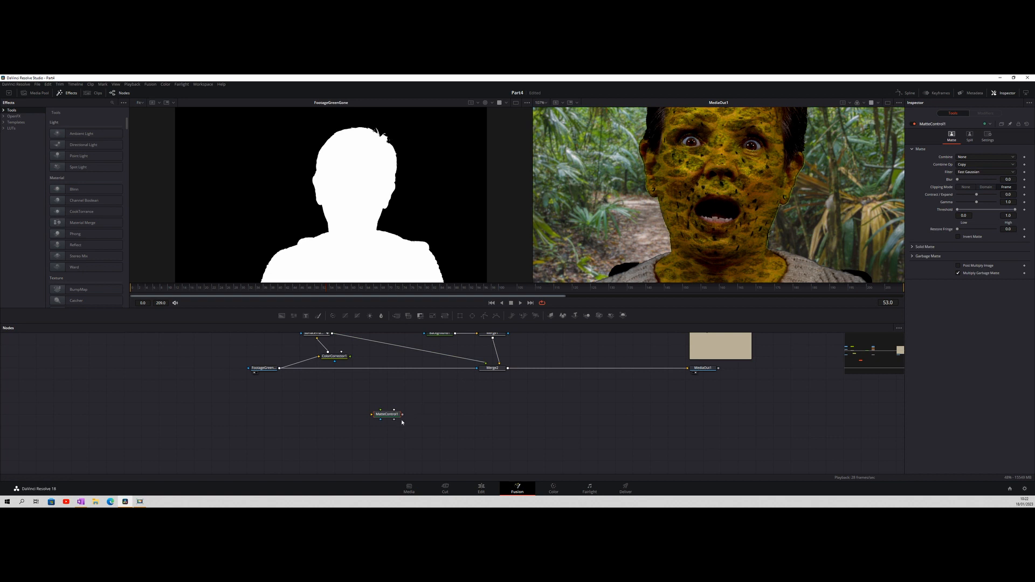
drag(393, 416, 361, 406)
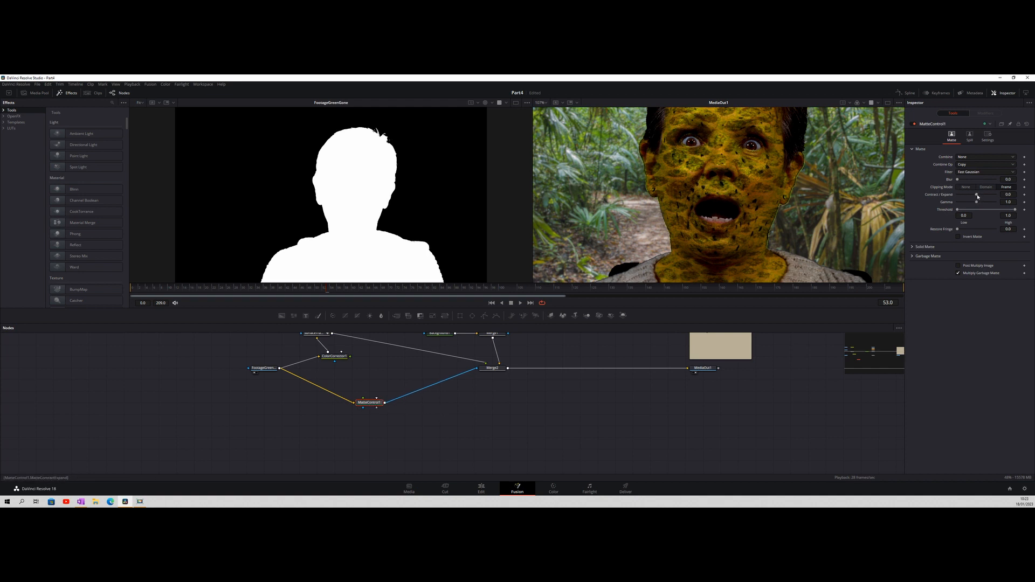
Try a Contract/Expand of -0.02 and a Blur of 4.17 on MatteControl1, returning the Blur to 0
drag(977, 195, 958, 200)
drag(959, 181, 958, 181)
scroll(809, 202, down, 3)
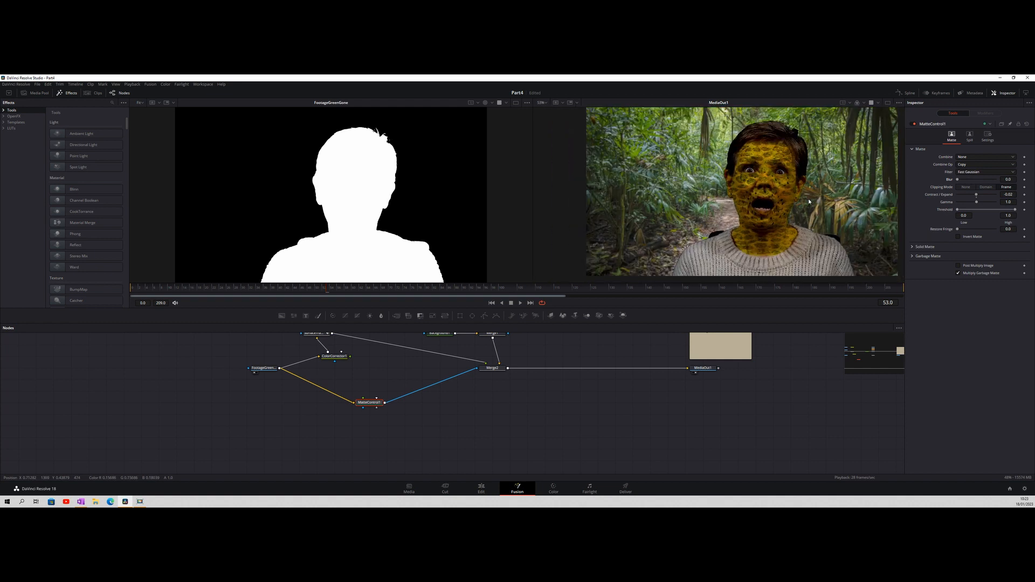
drag(820, 205, 775, 208)
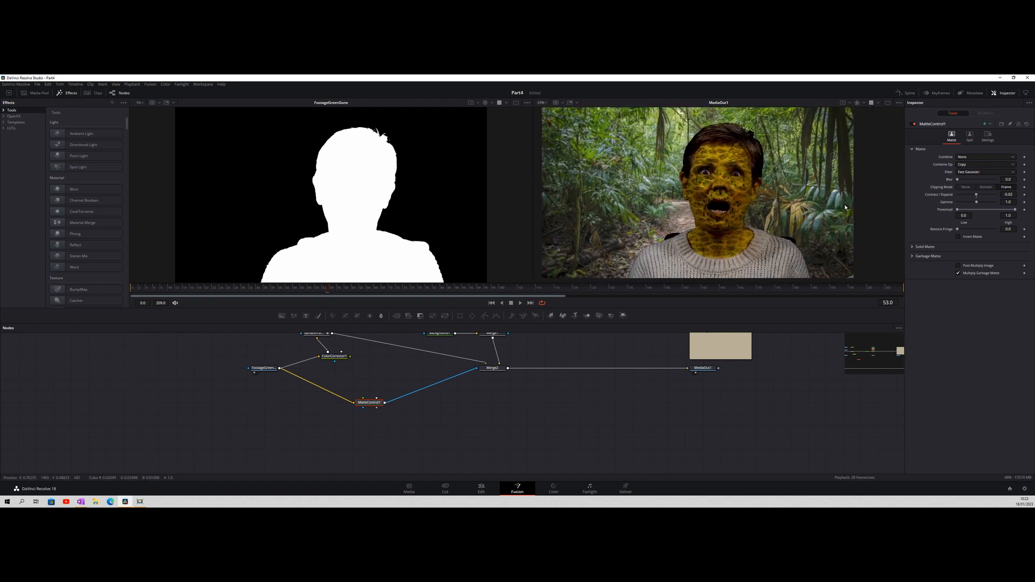
drag(959, 180, 974, 179)
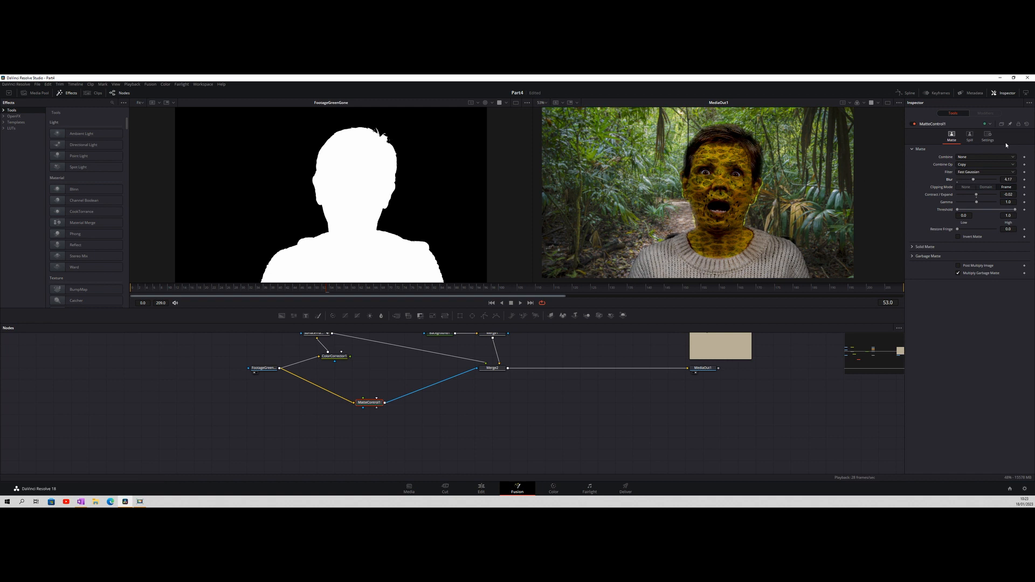
drag(974, 181, 944, 182)
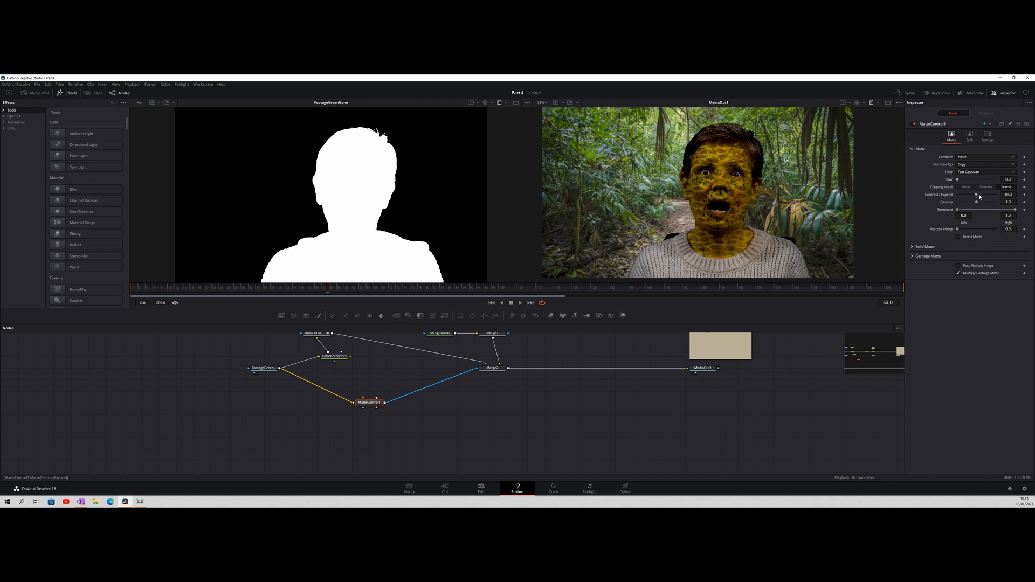
Test contracting and expanding the matte, and show MatteControl1's output in the viewer beside the composite
drag(961, 198, 968, 198)
drag(991, 198, 977, 201)
drag(970, 197, 978, 198)
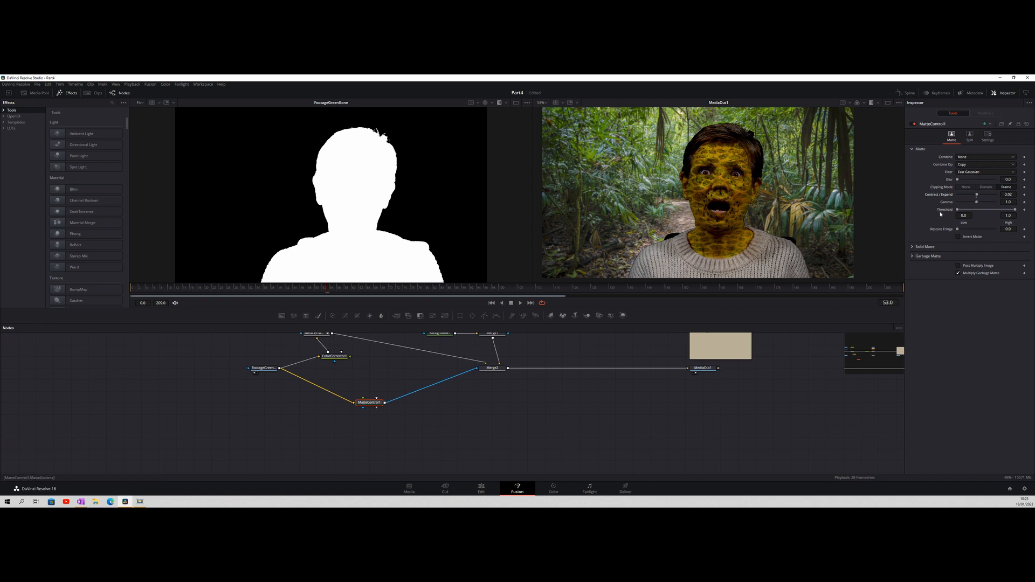
click(360, 408)
Try shrinking the matte with Contract/Expand at -1.0, a low threshold of 0.661 and a Blur of 7.4
drag(978, 197, 992, 200)
drag(990, 197, 959, 210)
drag(959, 211, 994, 216)
drag(1003, 211, 995, 211)
drag(967, 195, 987, 184)
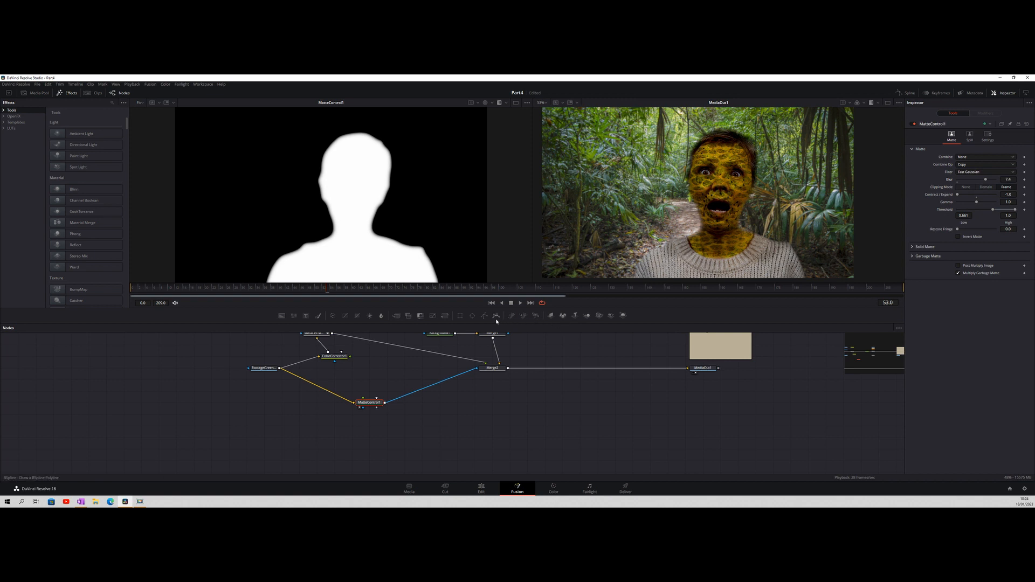
Add an Ellipse mask about 0.24 high over the woman's face and neck and connect it to MatteControl1's effect mask
drag(472, 317, 445, 419)
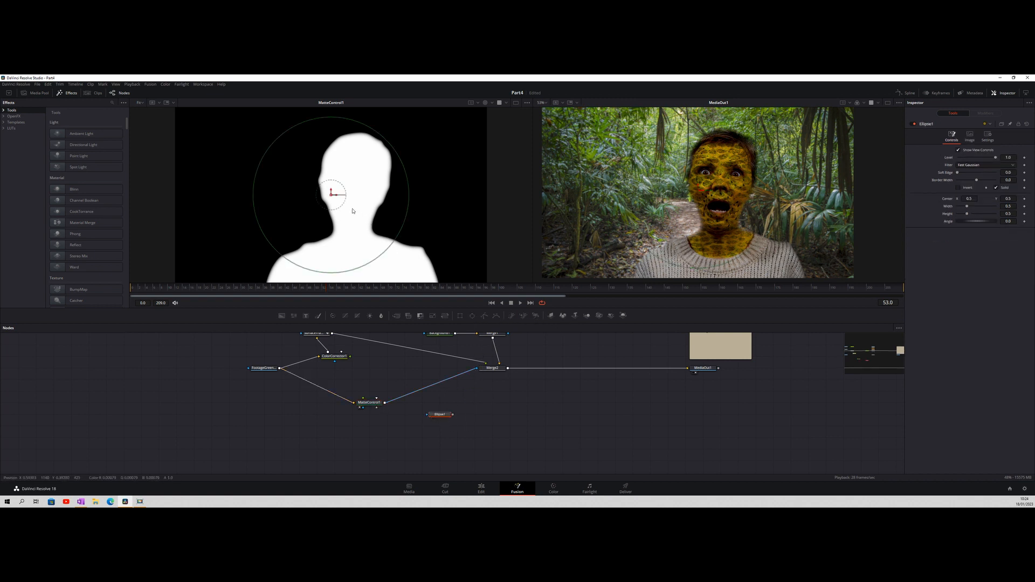
drag(331, 194, 348, 194)
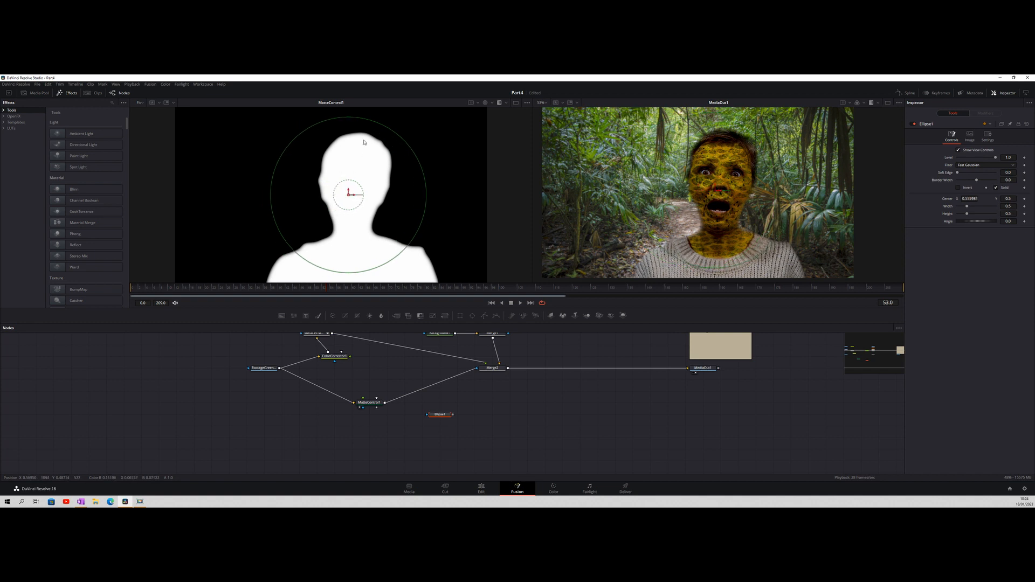
drag(348, 117, 358, 197)
drag(353, 191, 352, 199)
drag(441, 415, 352, 438)
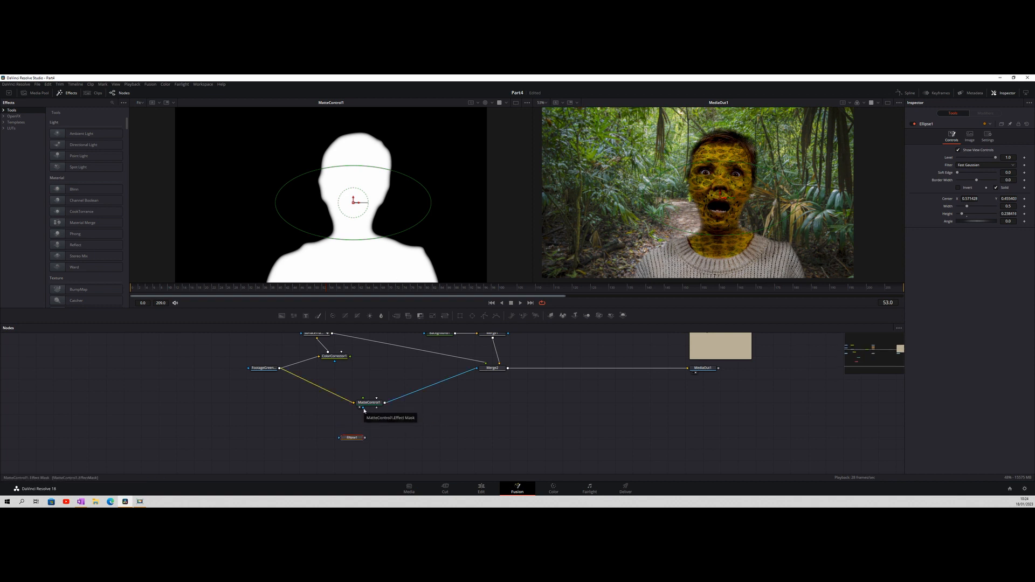
drag(365, 437, 363, 410)
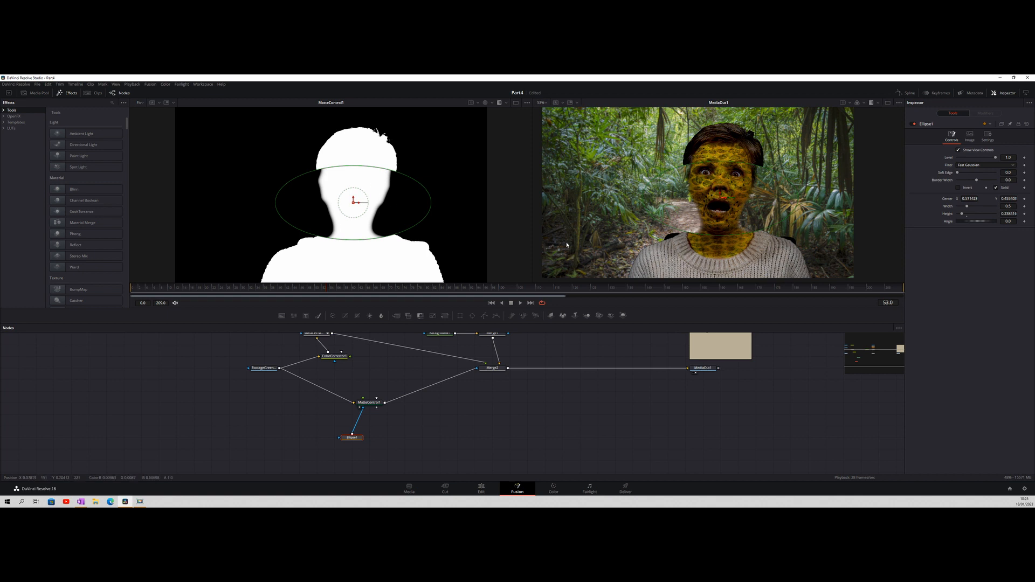
Reset the ellipse and reshape it over the face and neck, centred at about 0.59, 0.45 with a height of about 0.22
drag(725, 236, 724, 232)
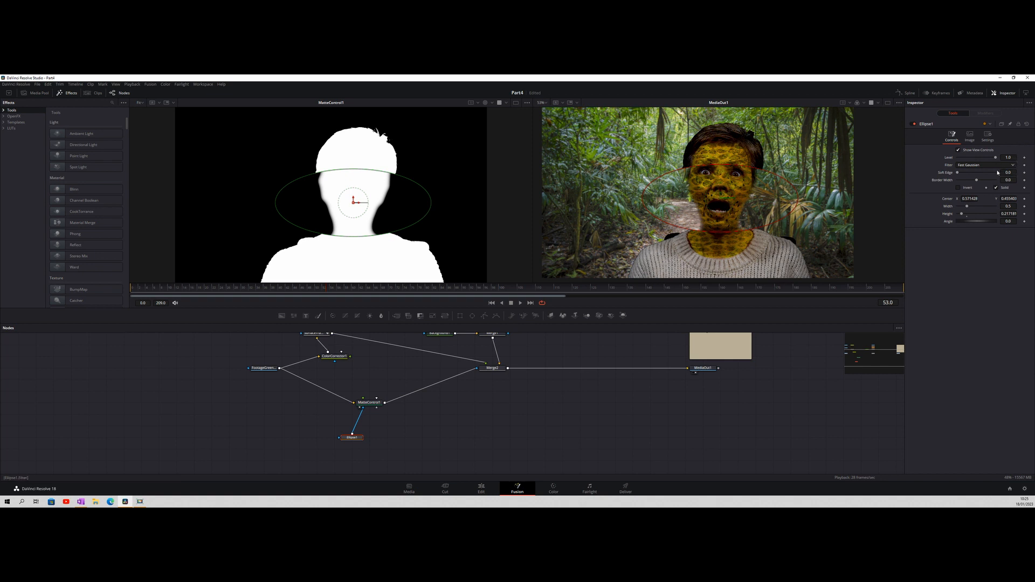
click(1028, 125)
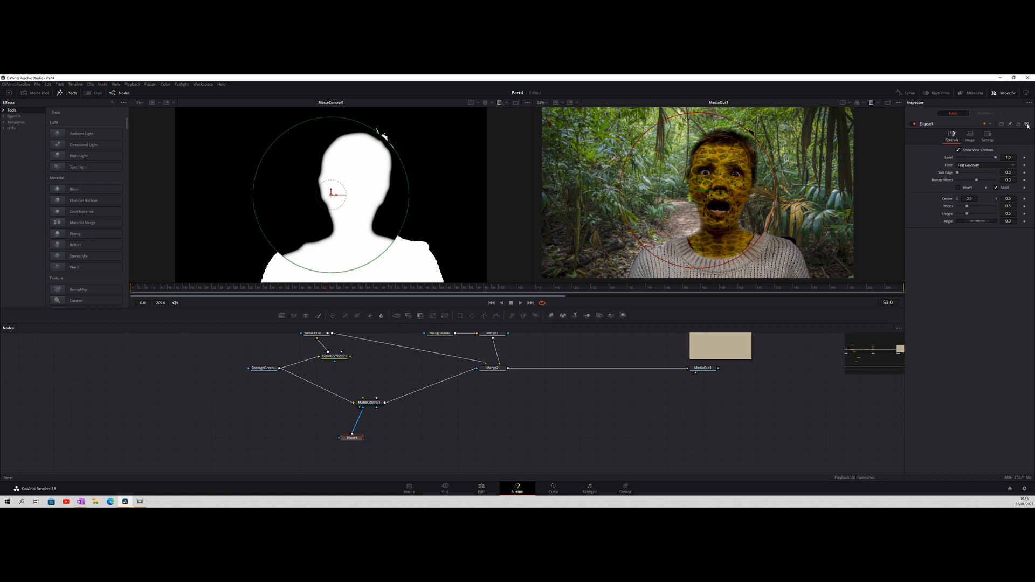
drag(698, 114, 729, 202)
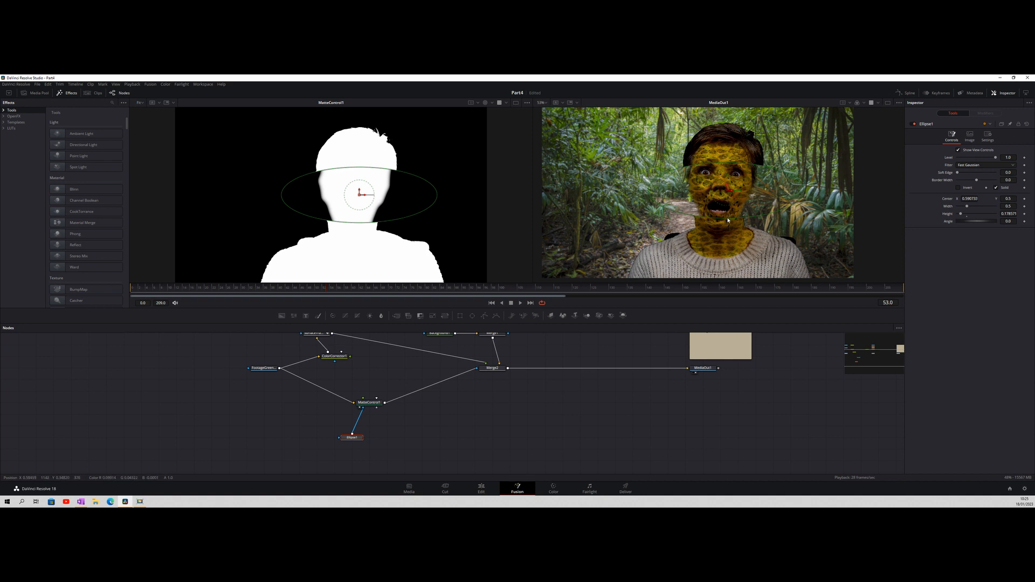
drag(727, 220, 726, 228)
drag(727, 187, 726, 196)
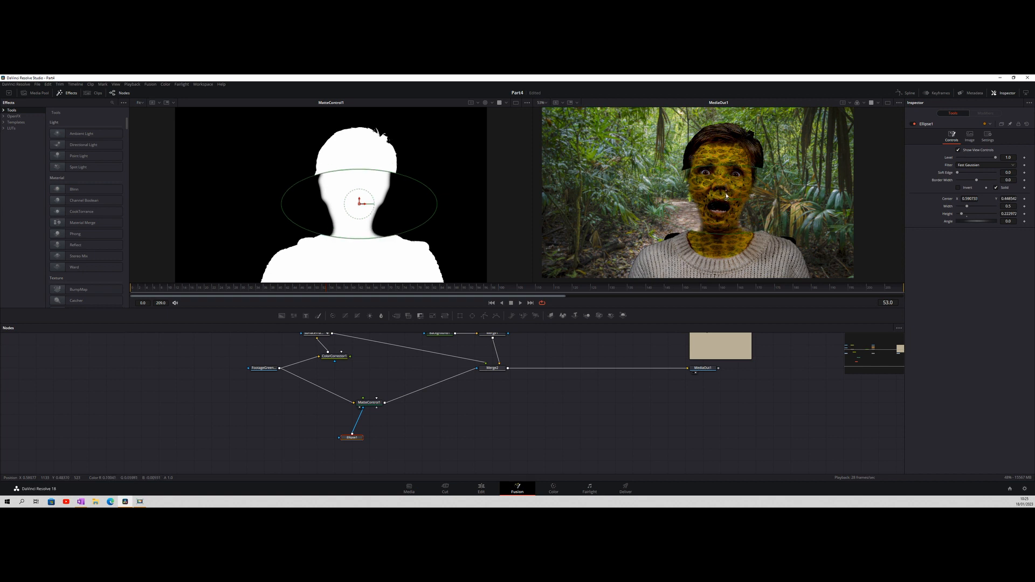
Reset MatteControl1 and set its Blur to 0.13, Contract/Expand to -0.47 and low threshold to 0.944
click(368, 403)
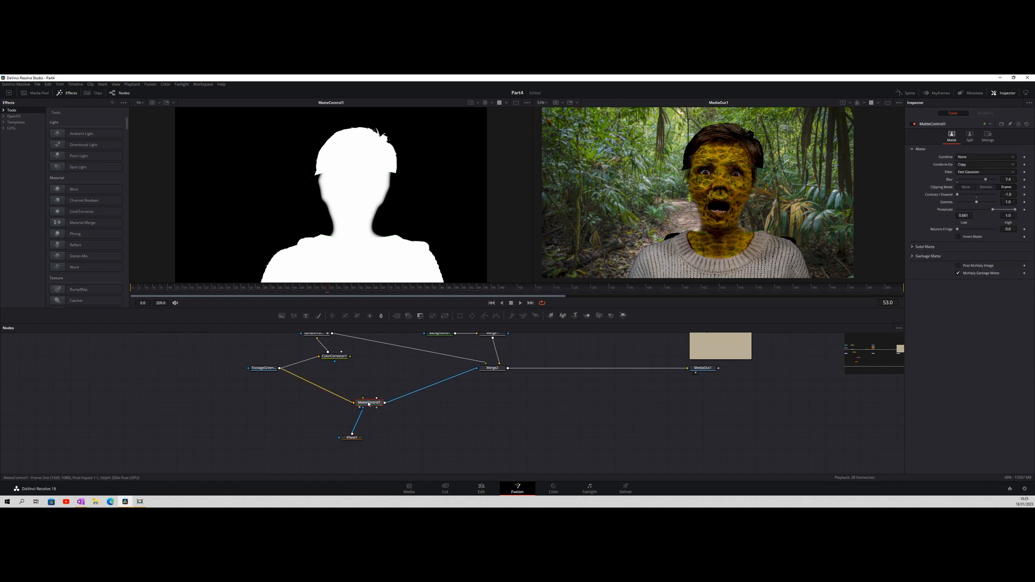
click(1026, 124)
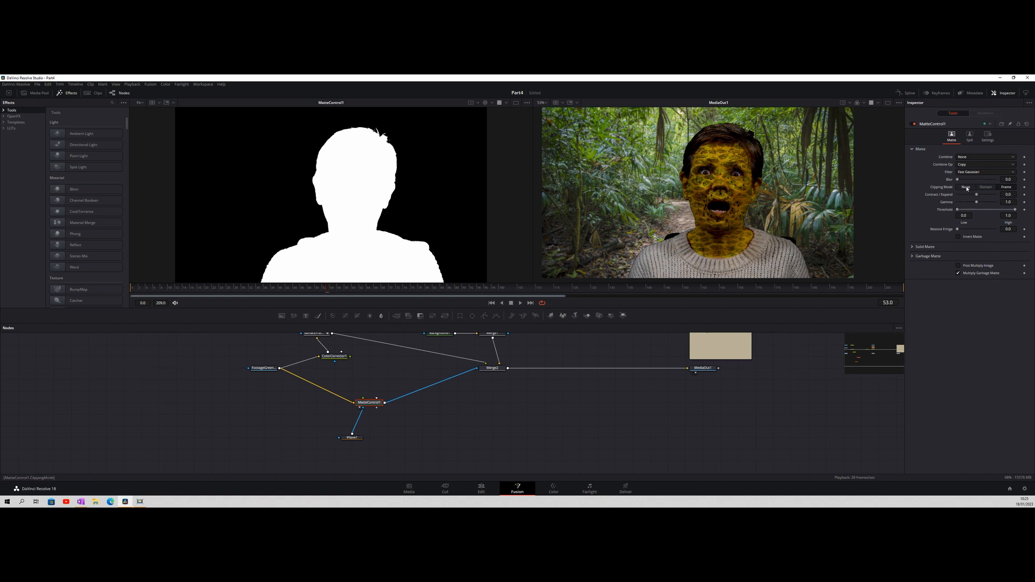
drag(960, 180, 962, 181)
drag(976, 196, 956, 183)
click(1001, 181)
text(0.07)
drag(1004, 181, 1001, 180)
drag(959, 230, 1012, 212)
Compare the composite's edges with MatteControl1 disabled and enabled
click(913, 125)
click(913, 124)
click(913, 124)
click(914, 125)
Lower MatteControl1's low threshold with the ellipse mask temporarily disabled
click(356, 437)
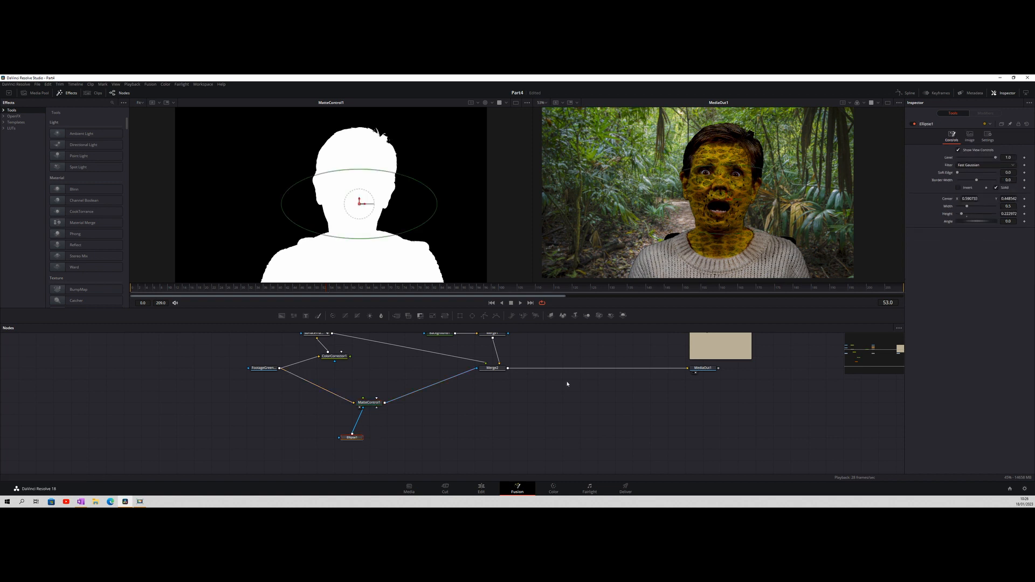
click(913, 125)
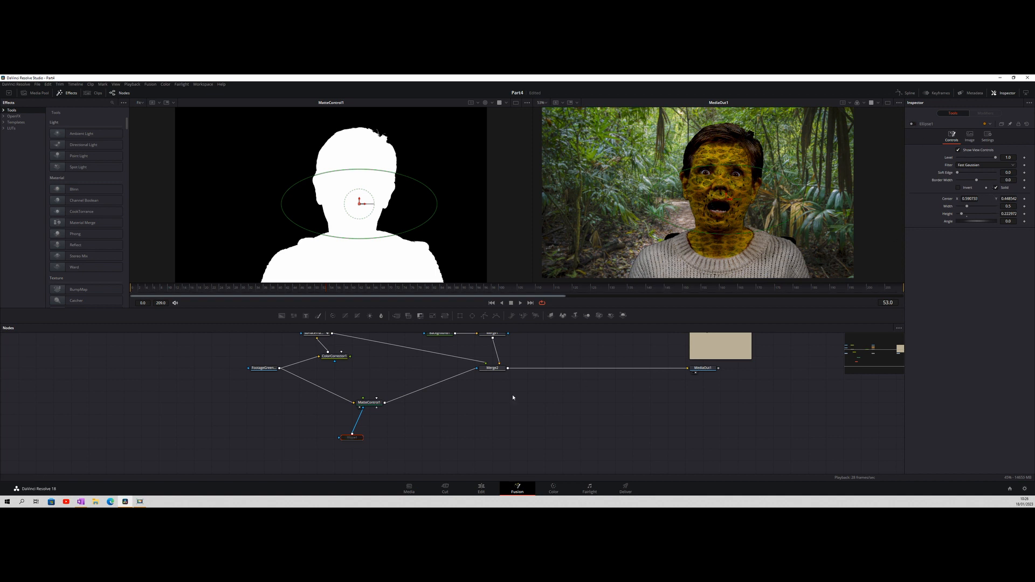
click(379, 404)
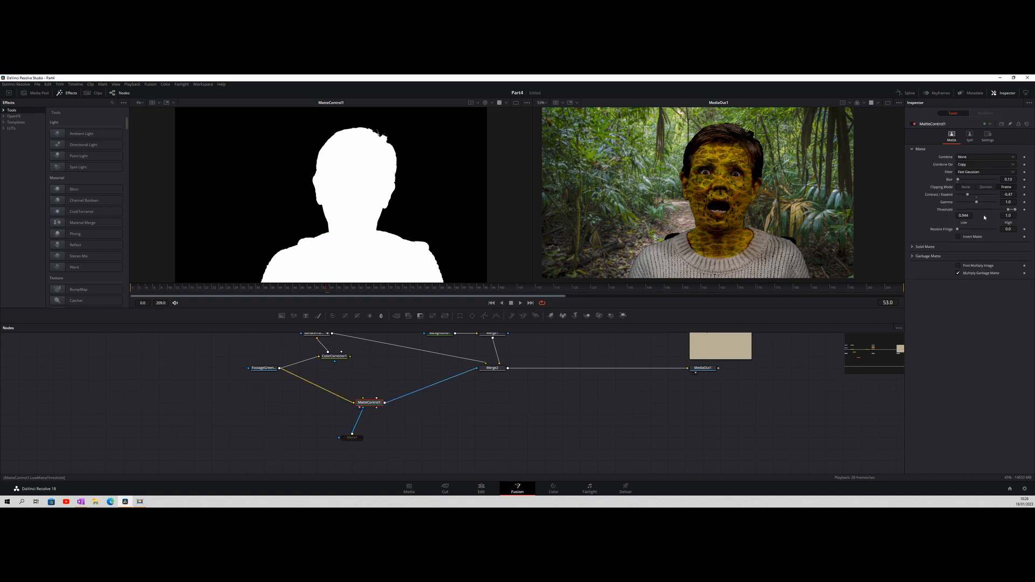
drag(1008, 211, 959, 214)
click(349, 439)
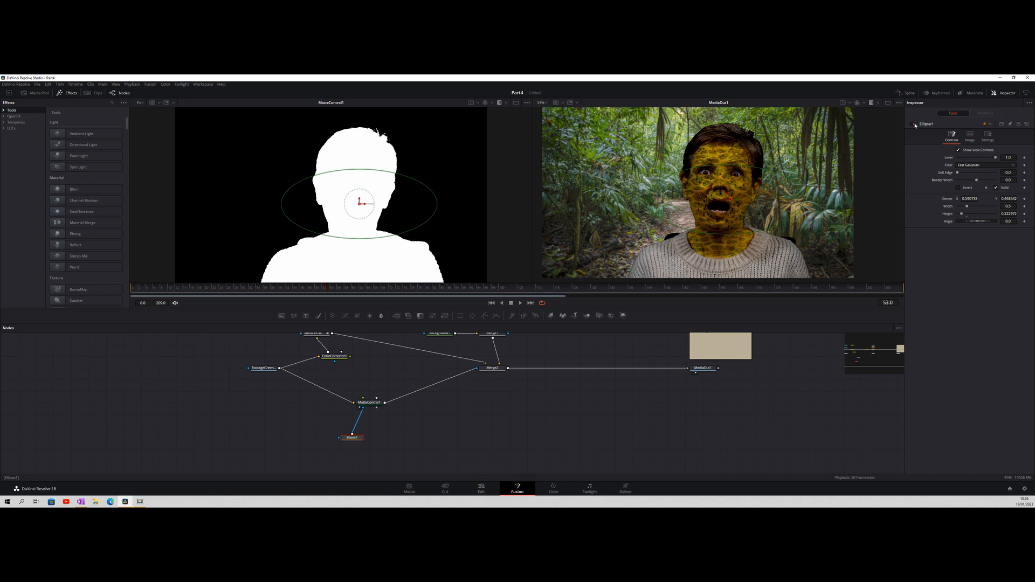
Show only the final composite in a single viewer, enlarged around the face, and play it back to check the masked edges
click(888, 104)
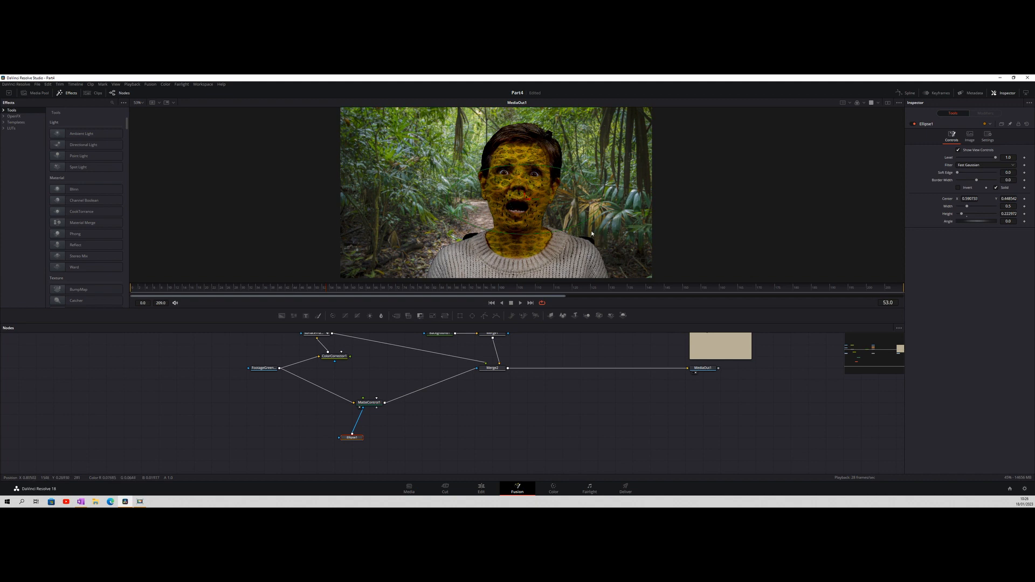
scroll(591, 231, up, 2)
scroll(591, 230, up, 2)
scroll(573, 198, up, 2)
drag(583, 197, 693, 230)
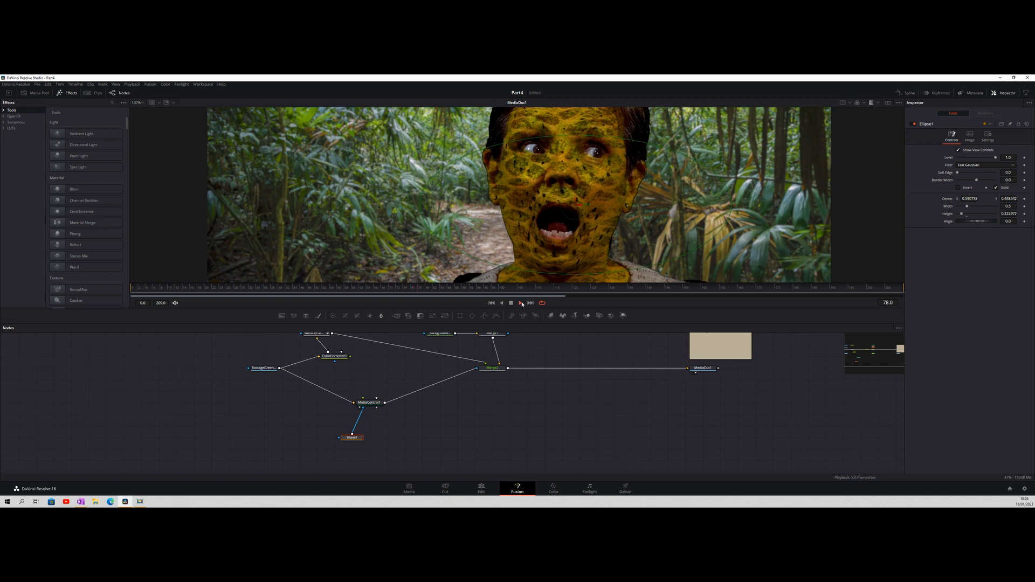
click(707, 369)
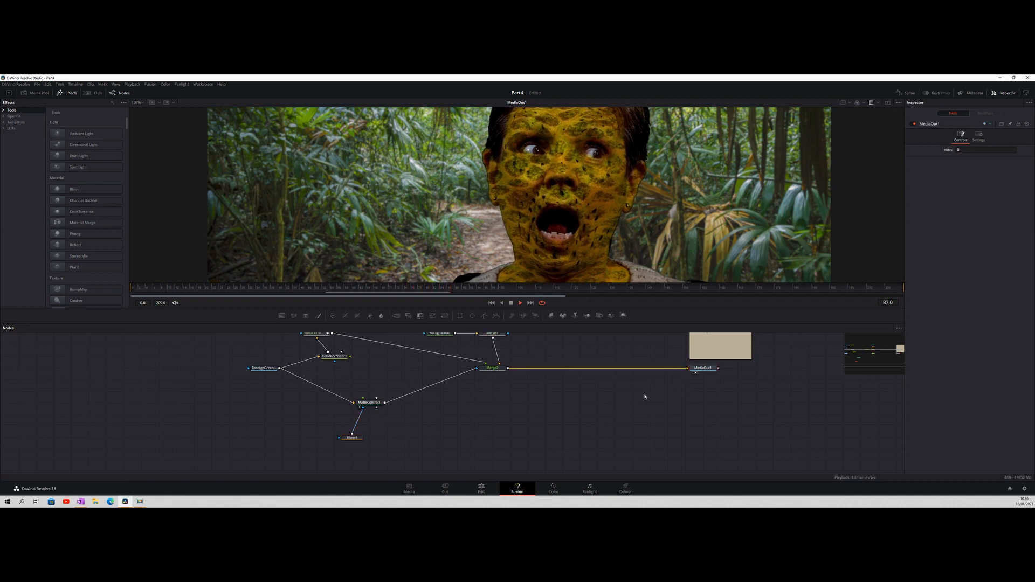
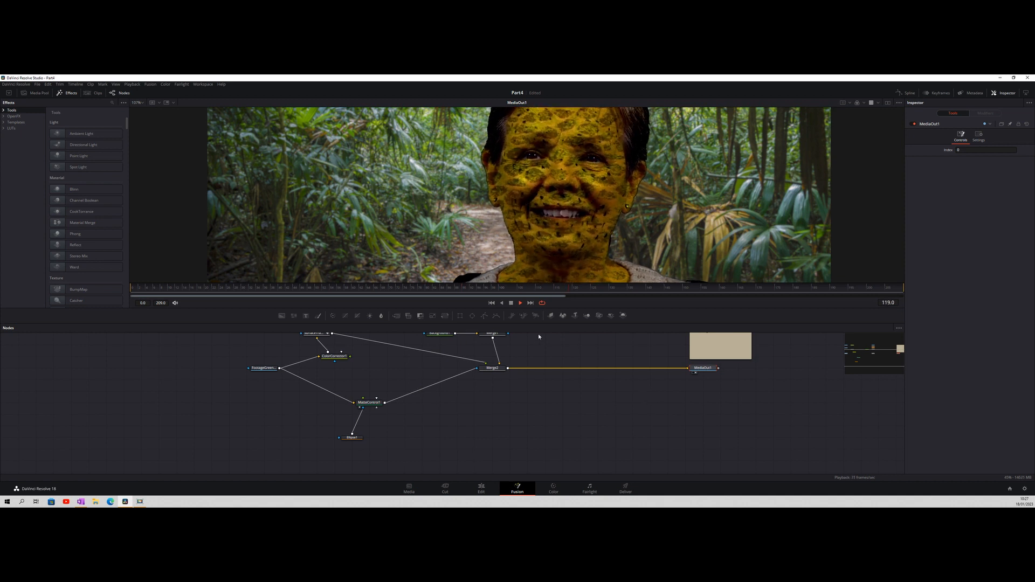
Stop the playback and inspect the composite with the woman's head and shoulders in view
click(512, 303)
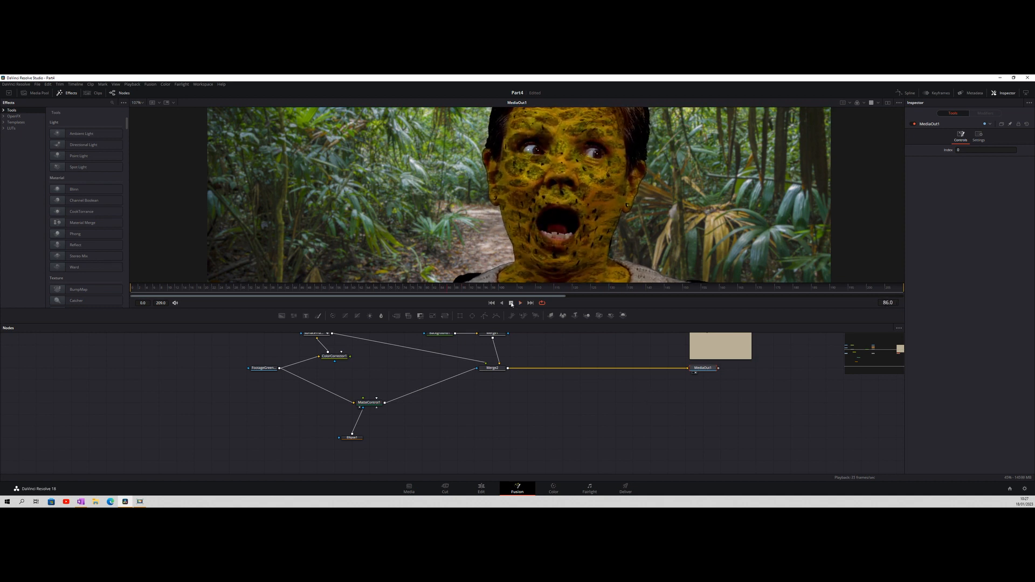
click(511, 303)
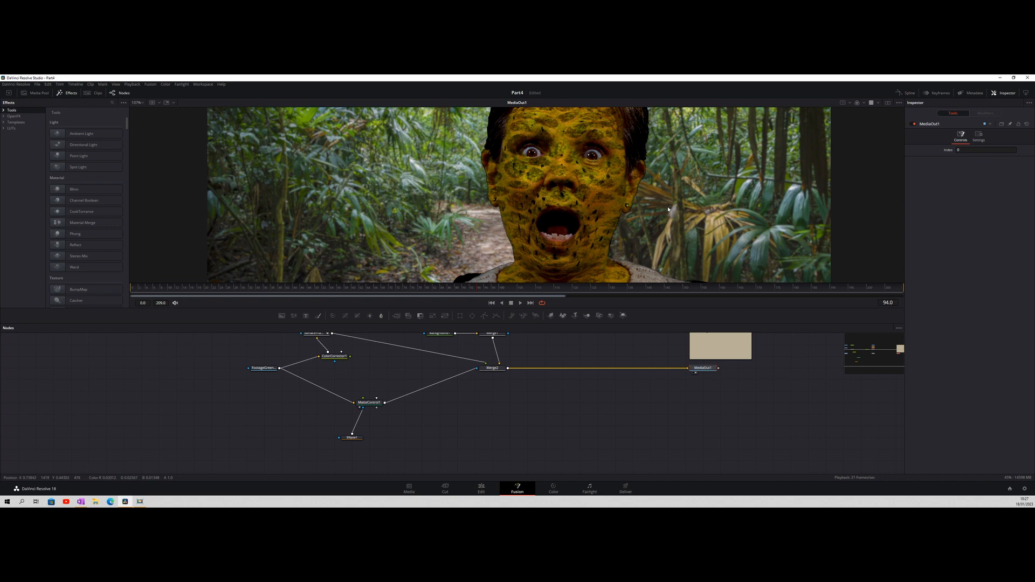
scroll(668, 210, down, 4)
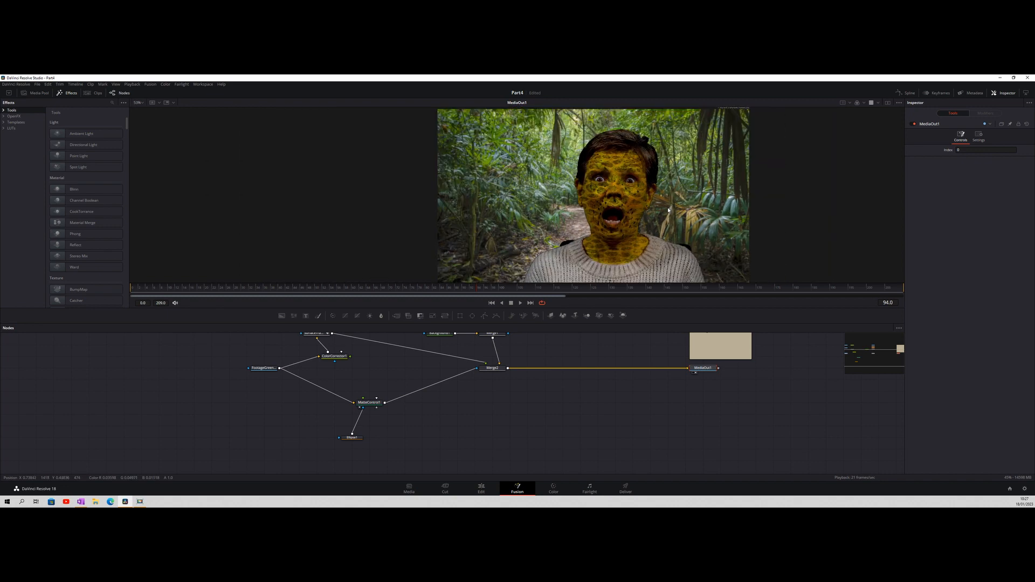
scroll(670, 216, up, 1)
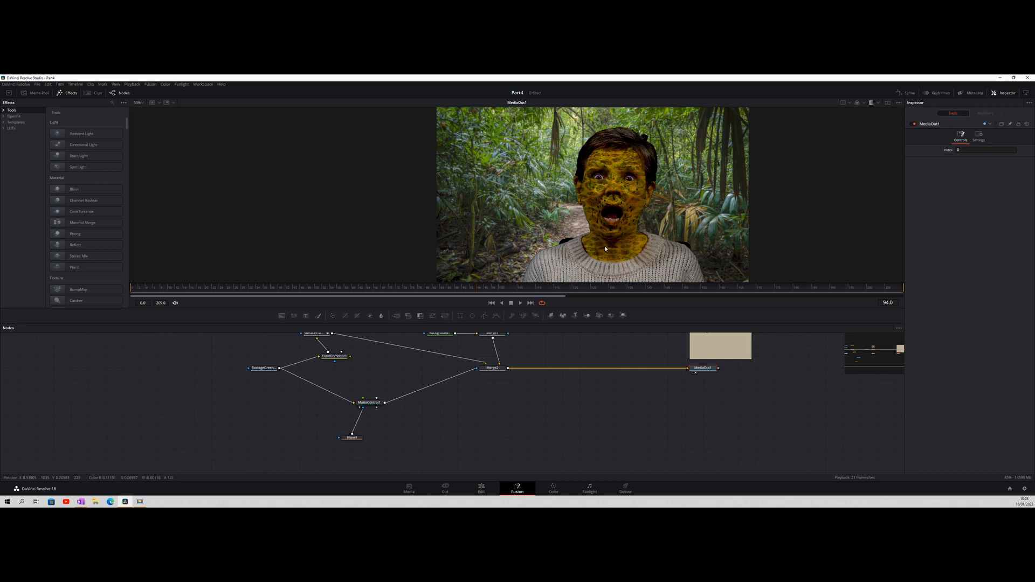
Tidy the node graph by moving MatteControl1 just below ColorCorrector1 and the ellipse mask close beneath MatteControl1
drag(598, 343, 606, 379)
drag(375, 446, 342, 422)
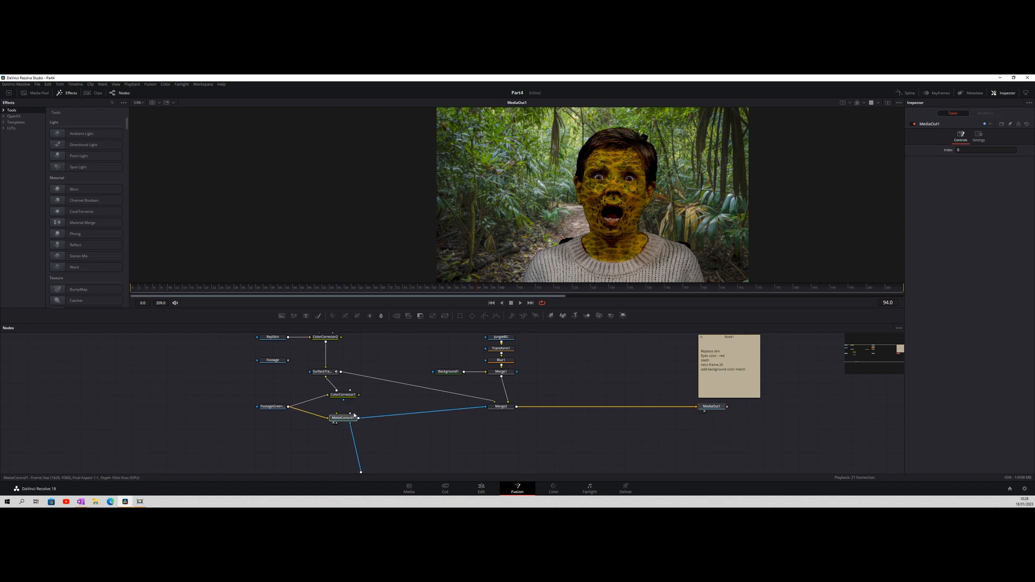
drag(410, 440, 316, 421)
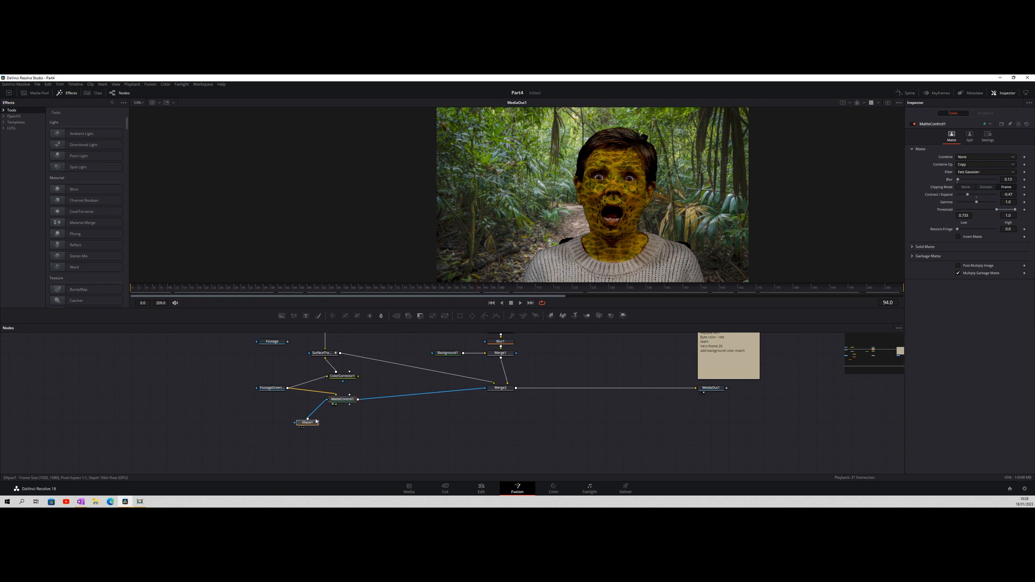
Rename the ellipse mask node HaloMask and place it directly below MatteControl1
click(310, 424)
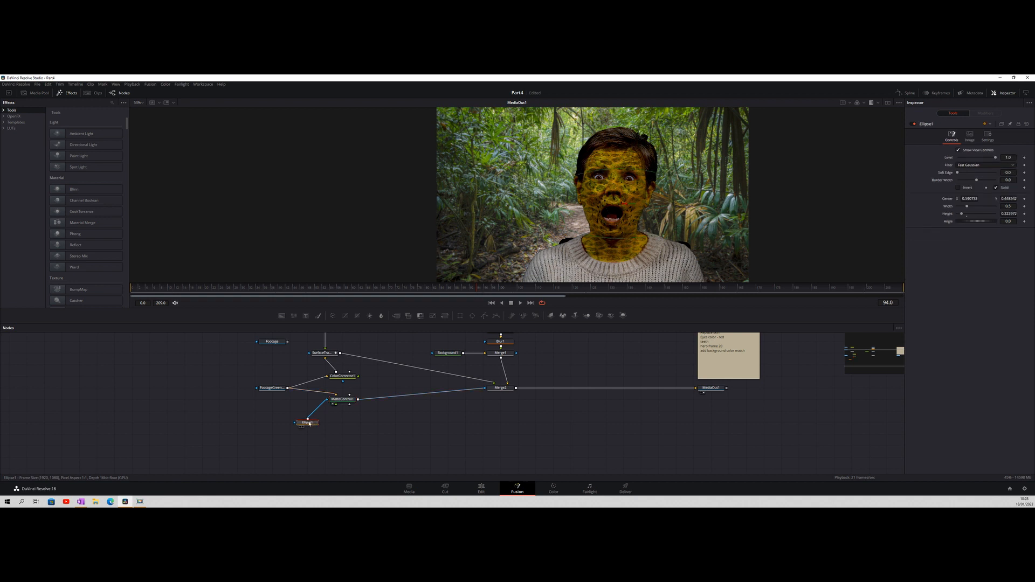
key(F2)
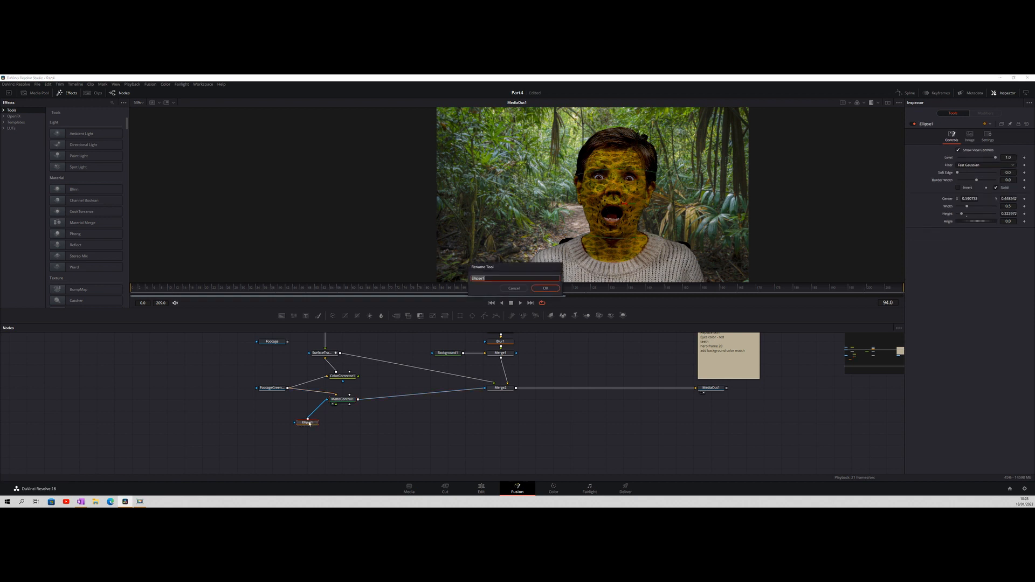
text(HeloMask)
key(Return)
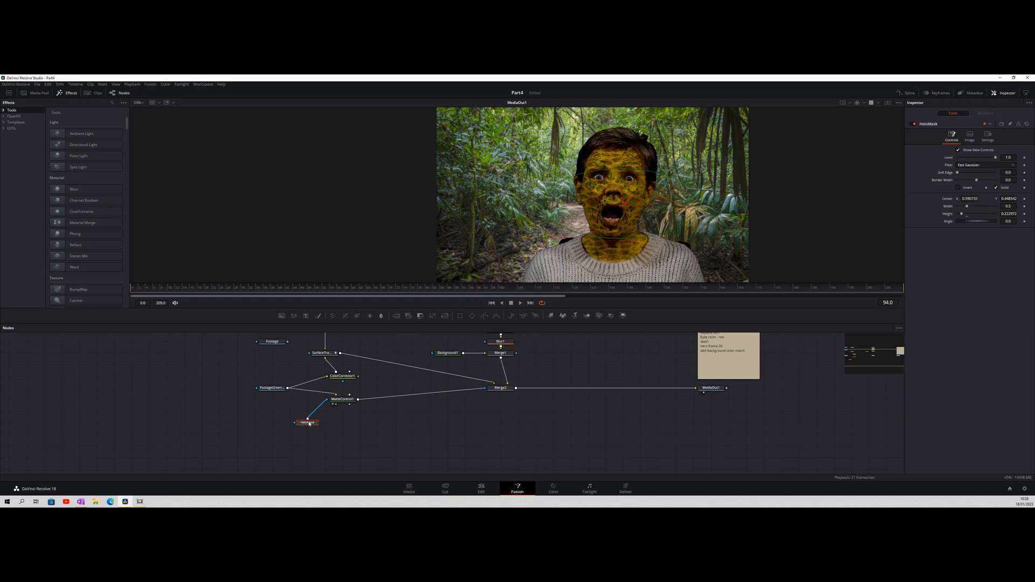
drag(321, 426, 340, 427)
Delete the completed "Replace skin" line from the task note and select the MediaOut1 node
drag(582, 407, 568, 439)
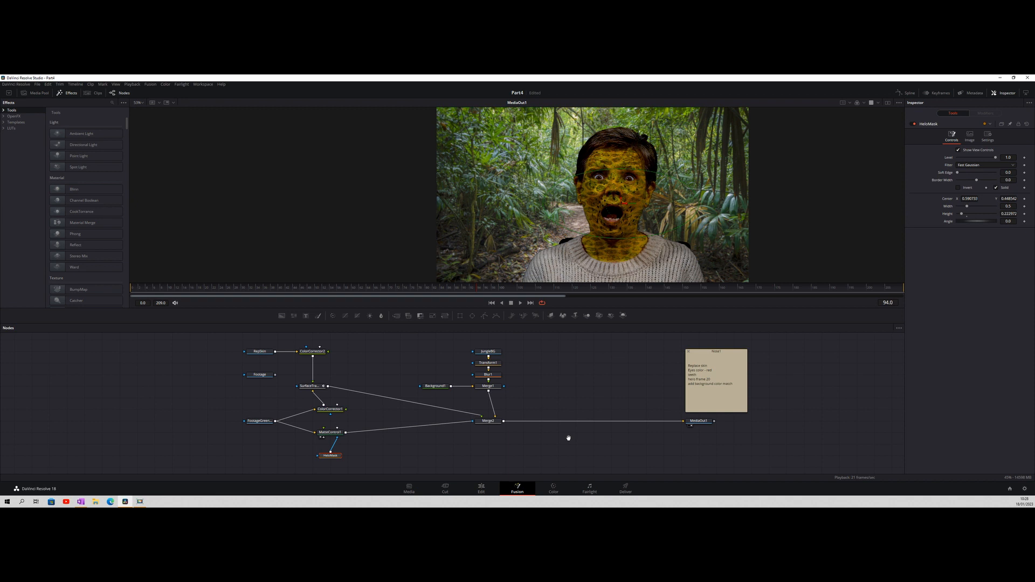
click(709, 366)
drag(708, 366, 689, 364)
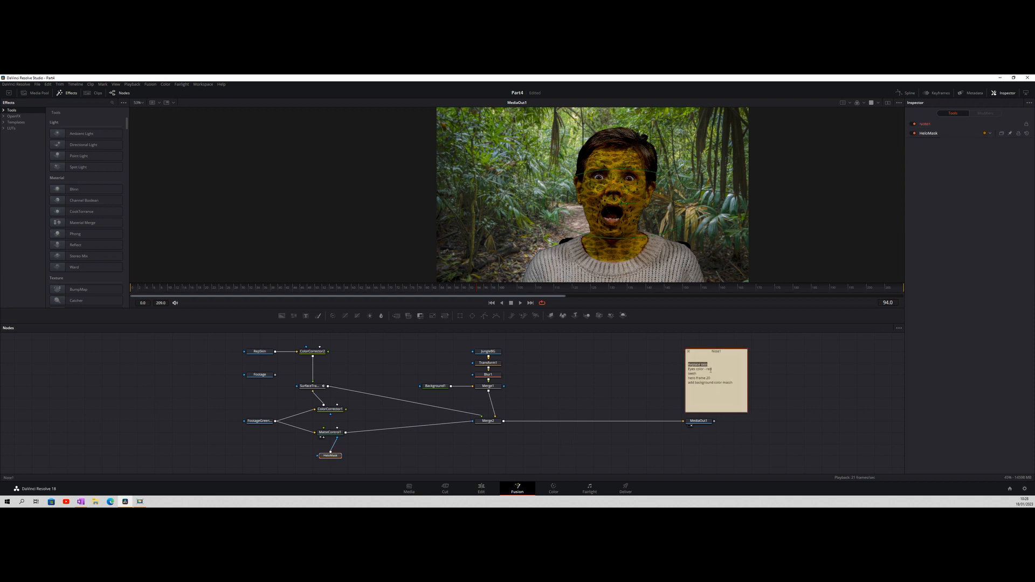
key(BackSpace)
click(699, 422)
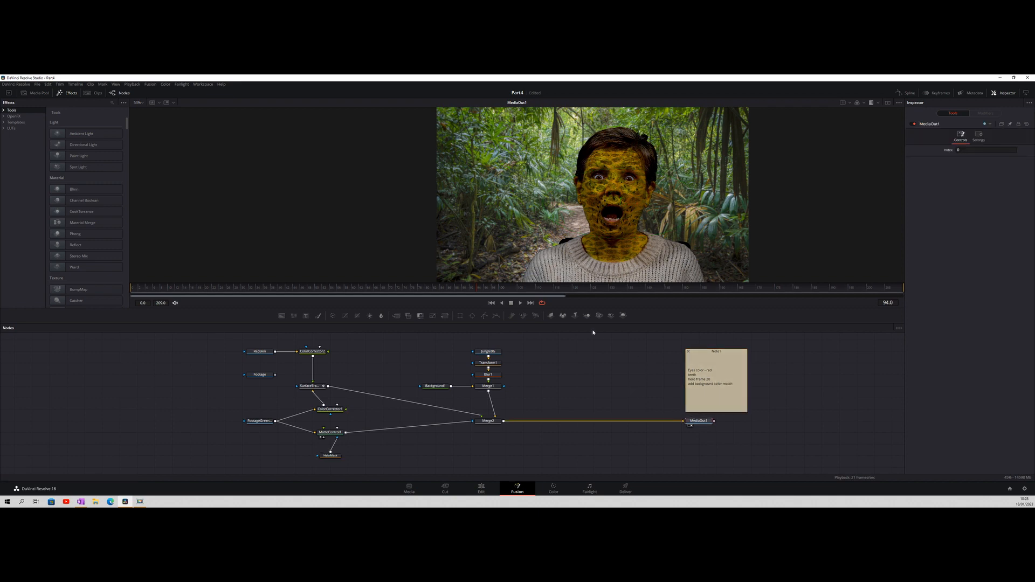